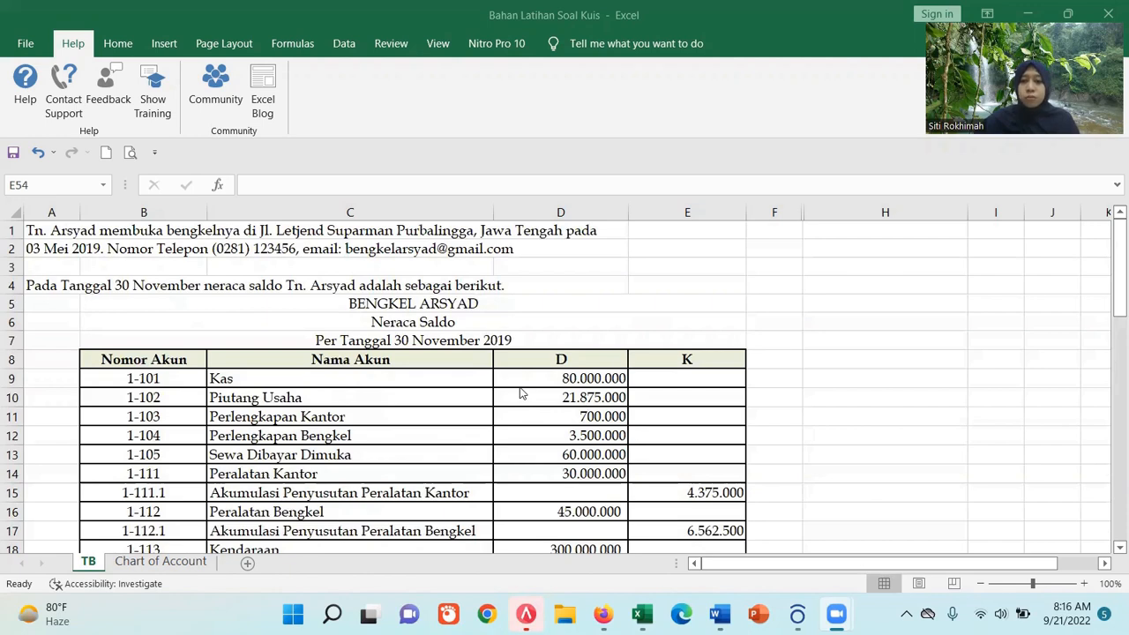
Bring the Accurate 5 window to the front
scroll(331, 401, "down", 8)
scroll(349, 409, "down", 4)
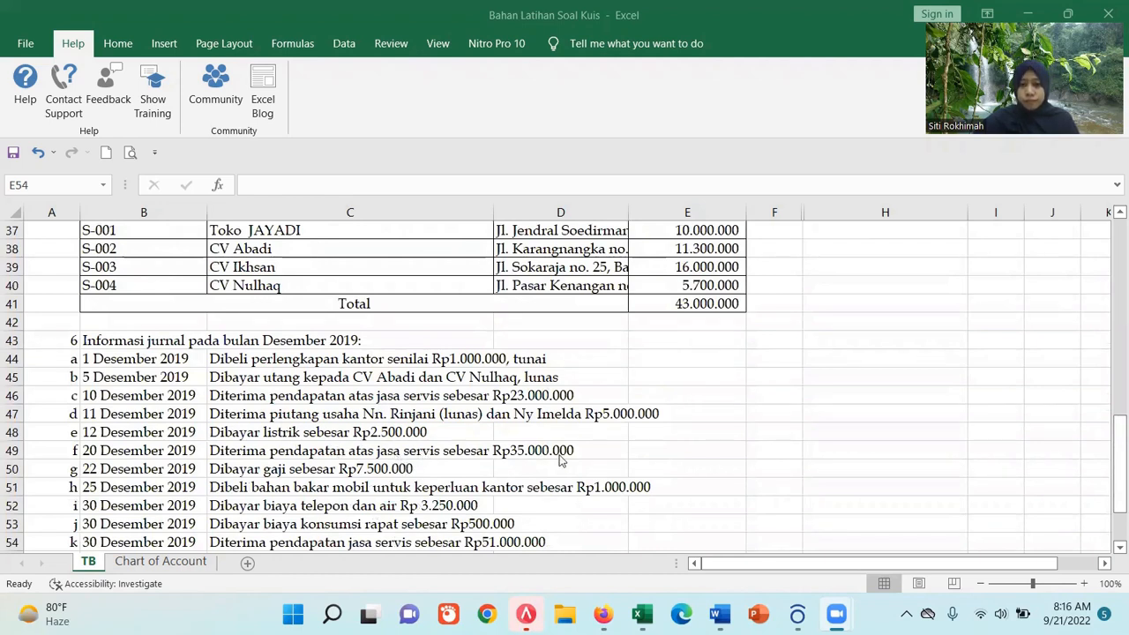
scroll(561, 467, "up", 11)
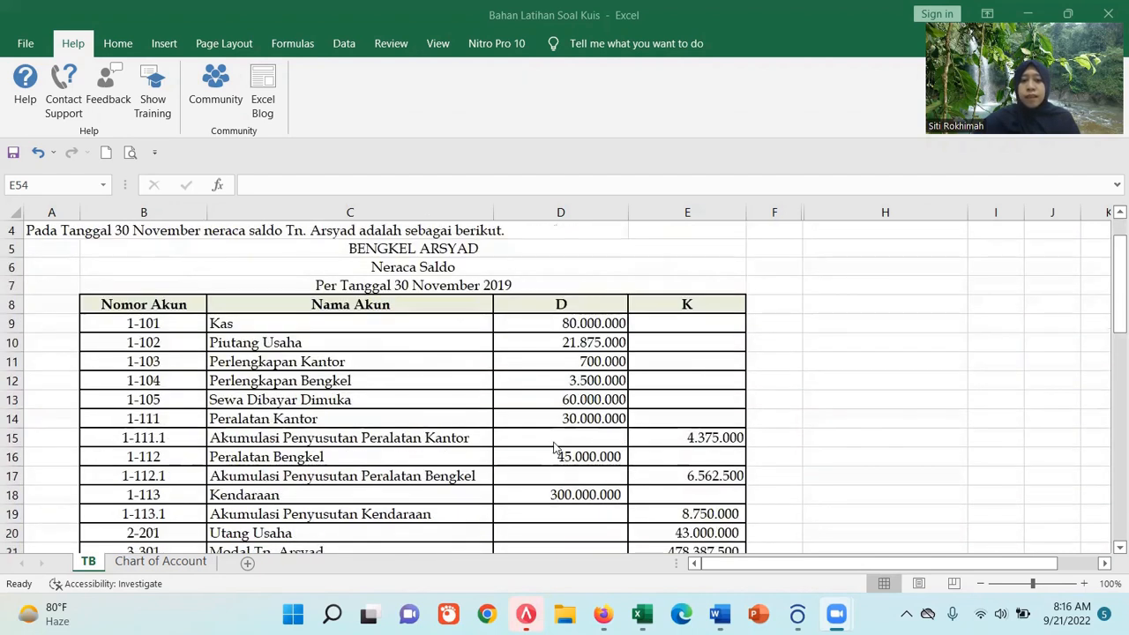
scroll(555, 448, "down", 1)
scroll(555, 448, "up", 1)
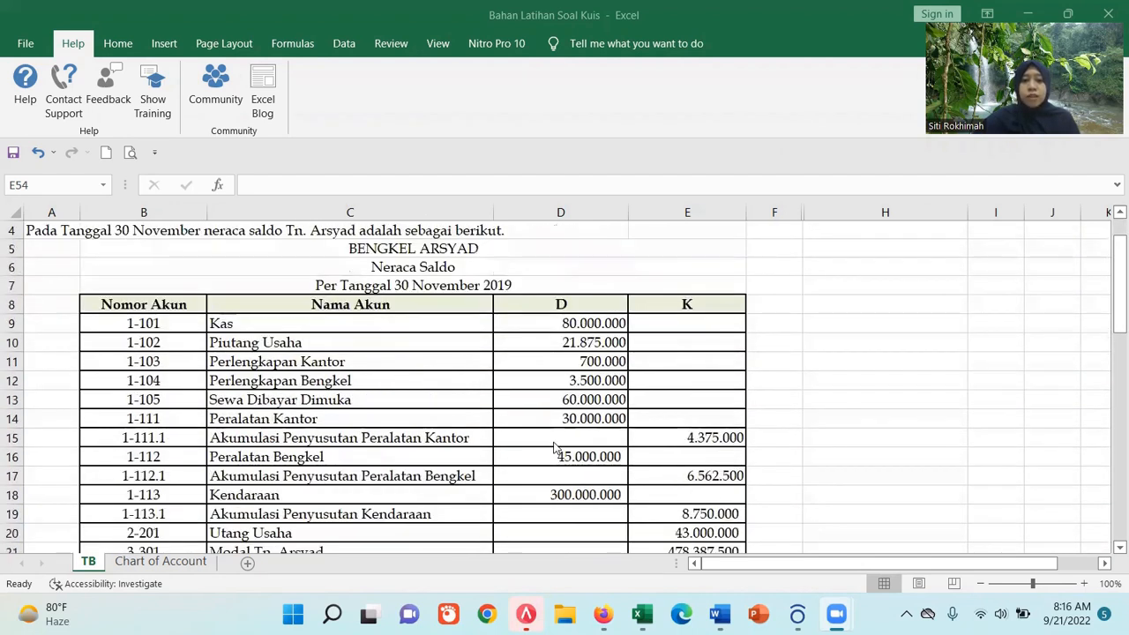
scroll(555, 448, "down", 1)
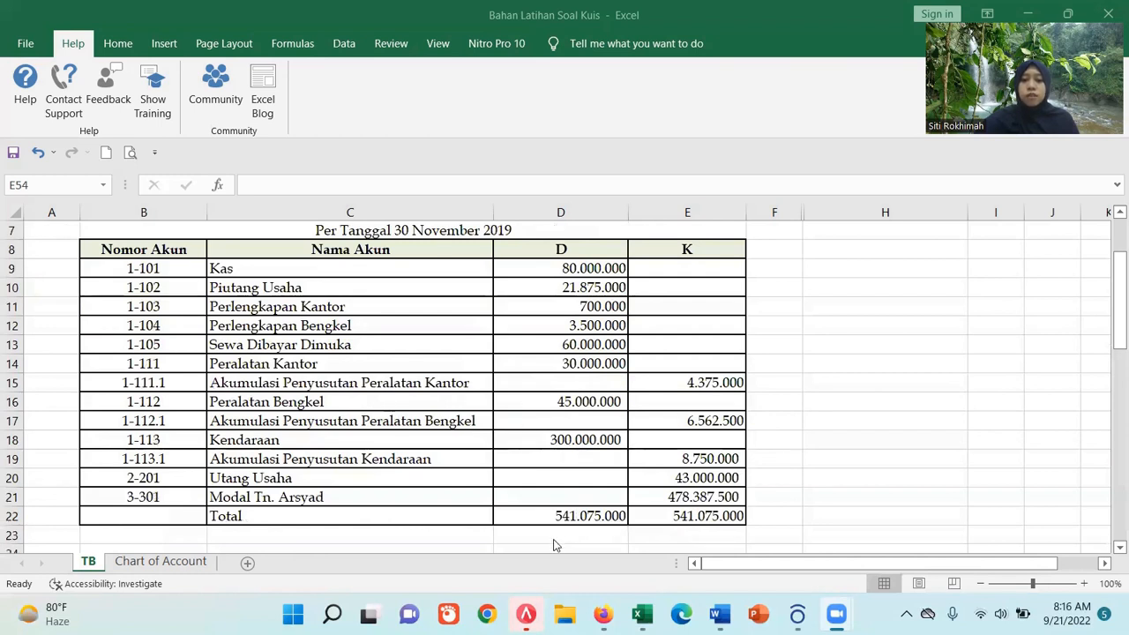
left_click(527, 612)
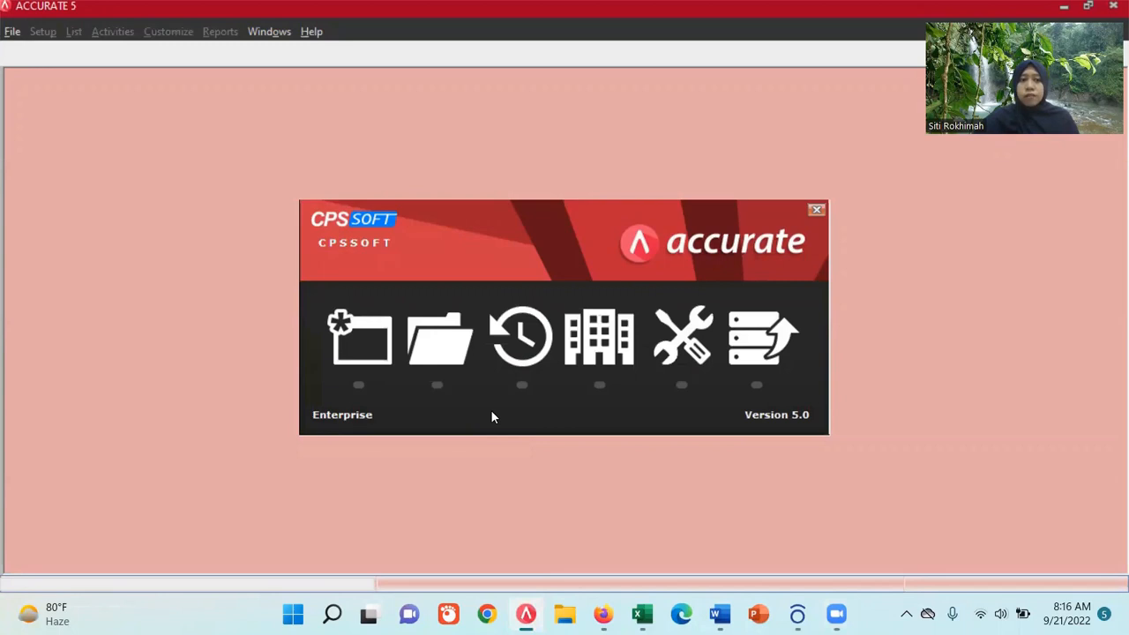
Open Sample\BENGKEL ARSYAD.gdb and log in as supervisor
left_click(444, 344)
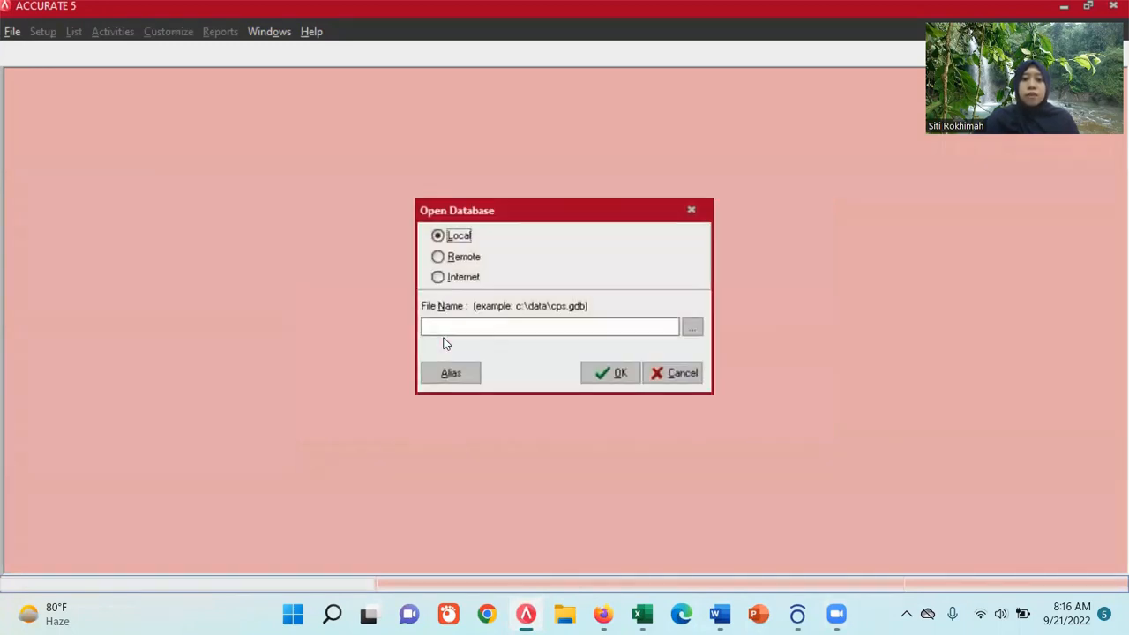
left_click(693, 328)
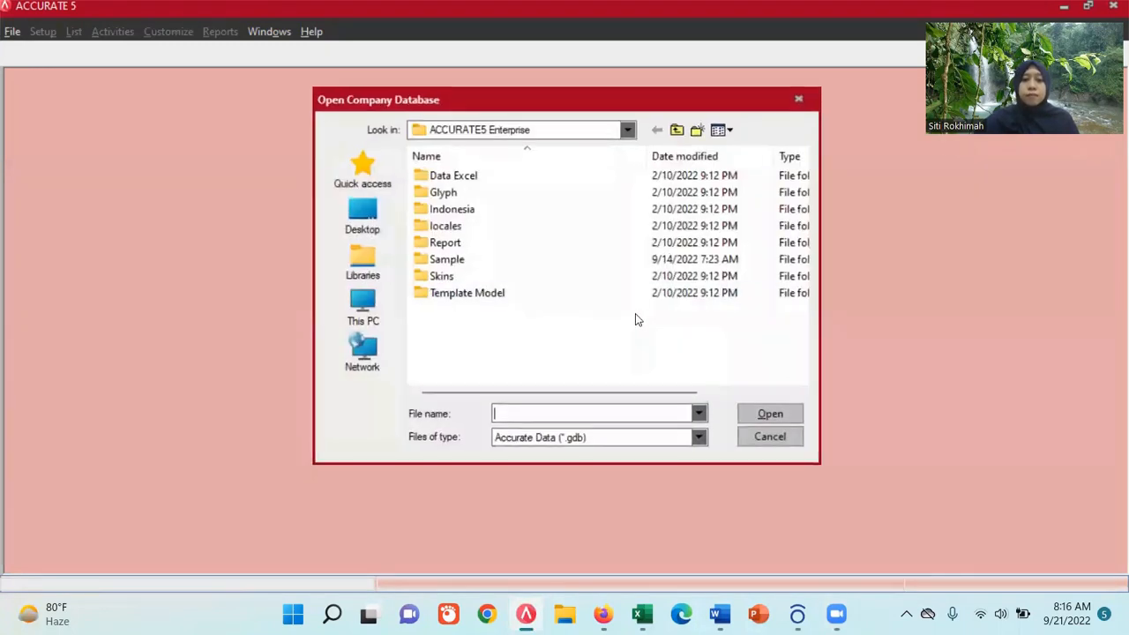
double_click(449, 262)
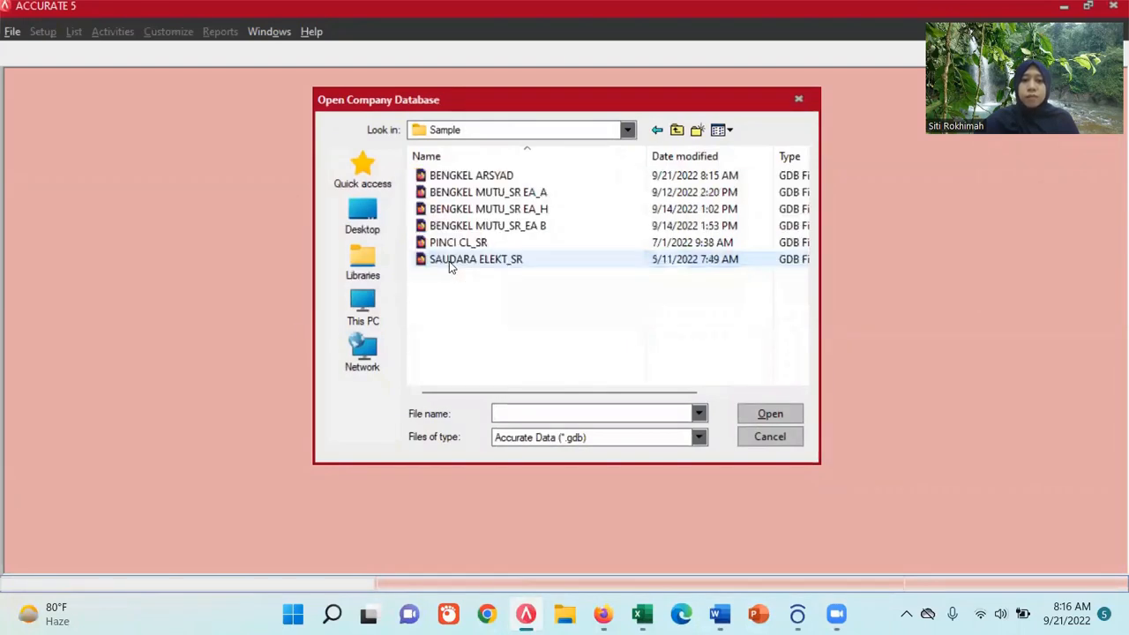
left_click(467, 176)
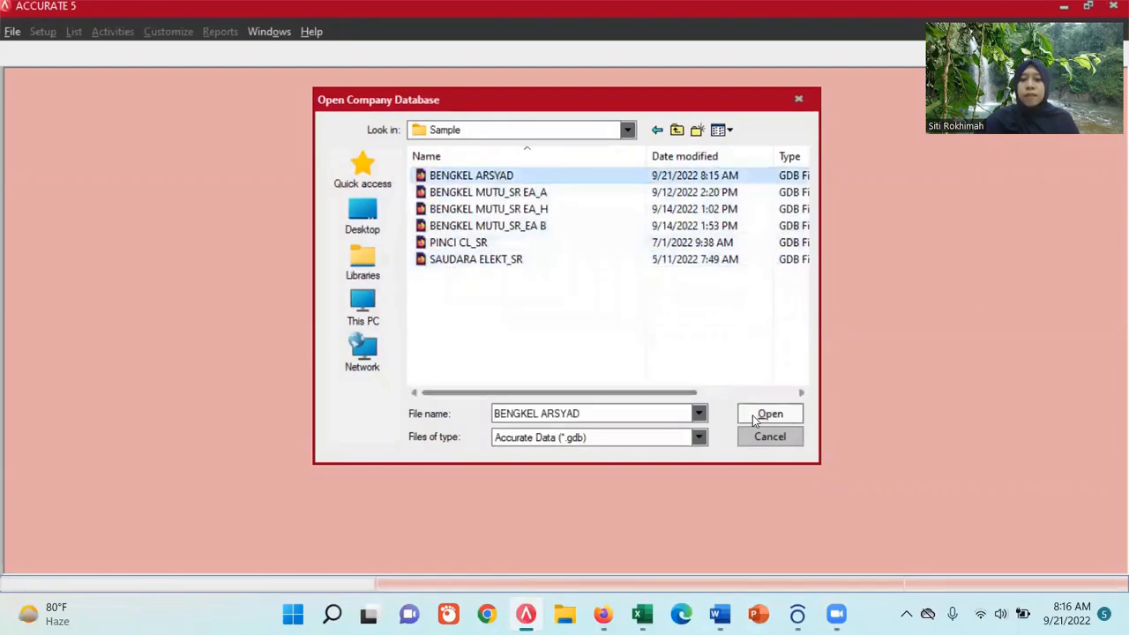
left_click(769, 413)
left_click(618, 373)
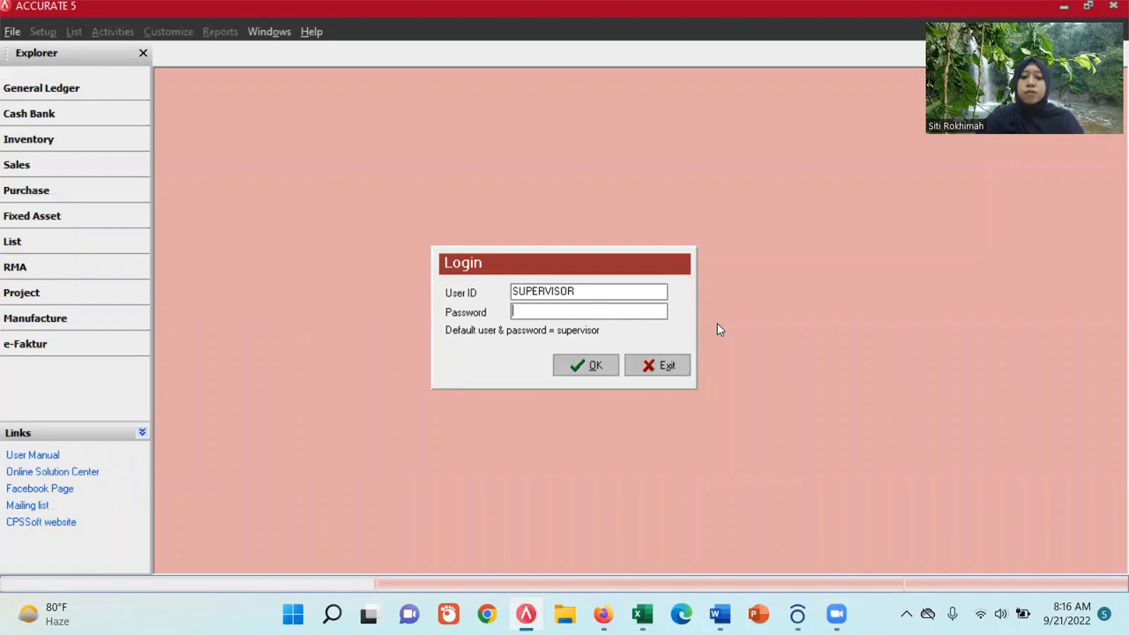
type("supervisor")
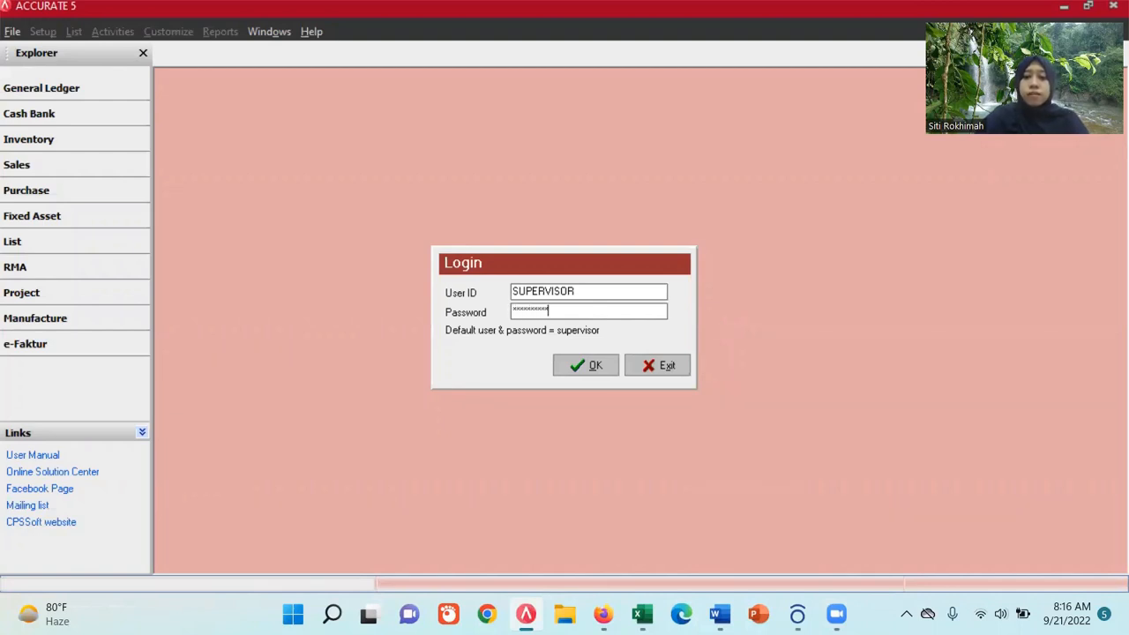
left_click(595, 368)
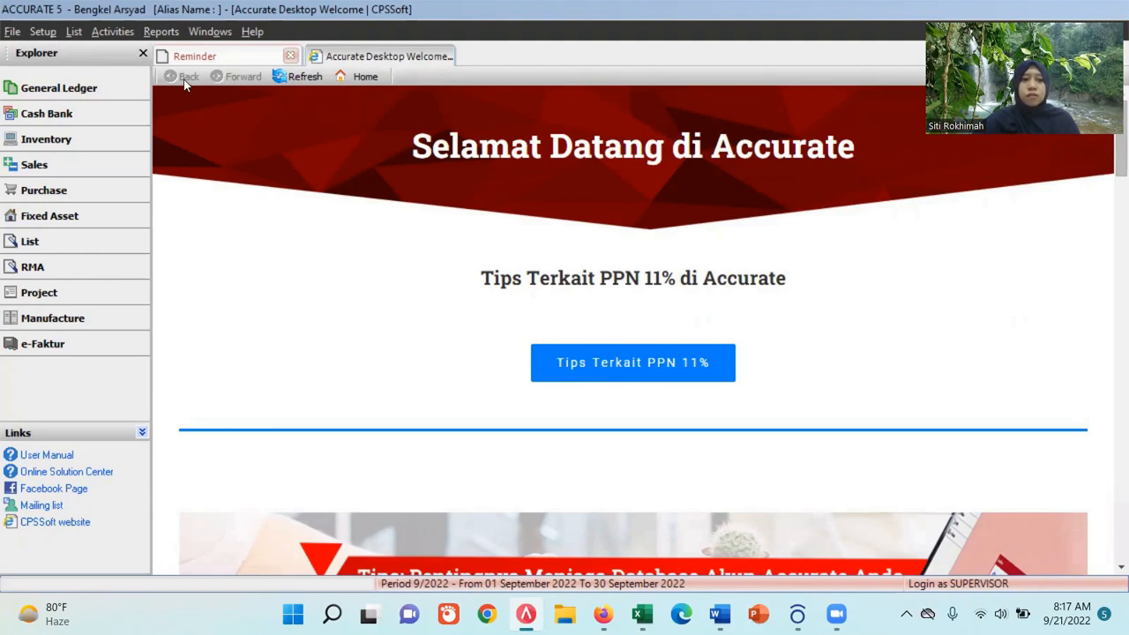
Choose the General Ledger Trial Balance report from the Index to Reports
left_click(160, 31)
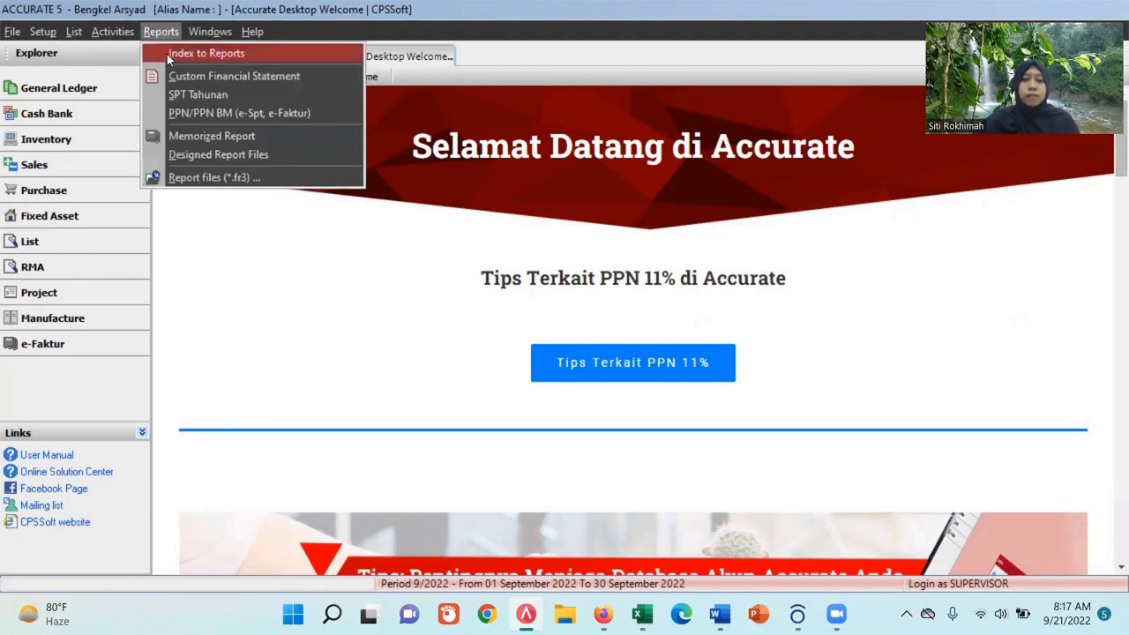
left_click(166, 54)
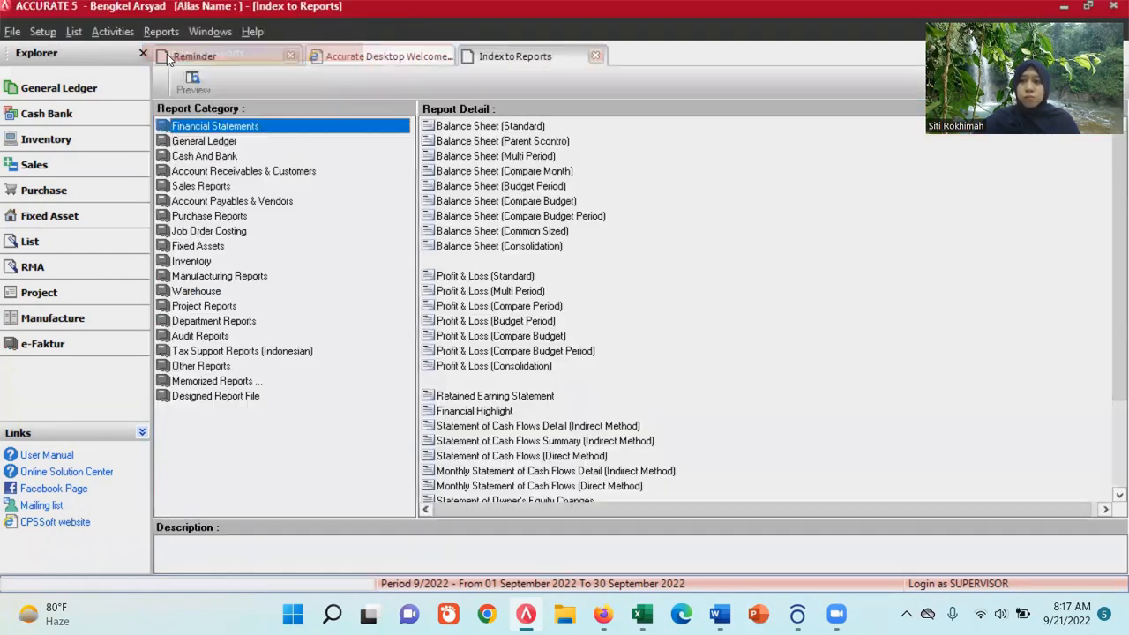
left_click(226, 143)
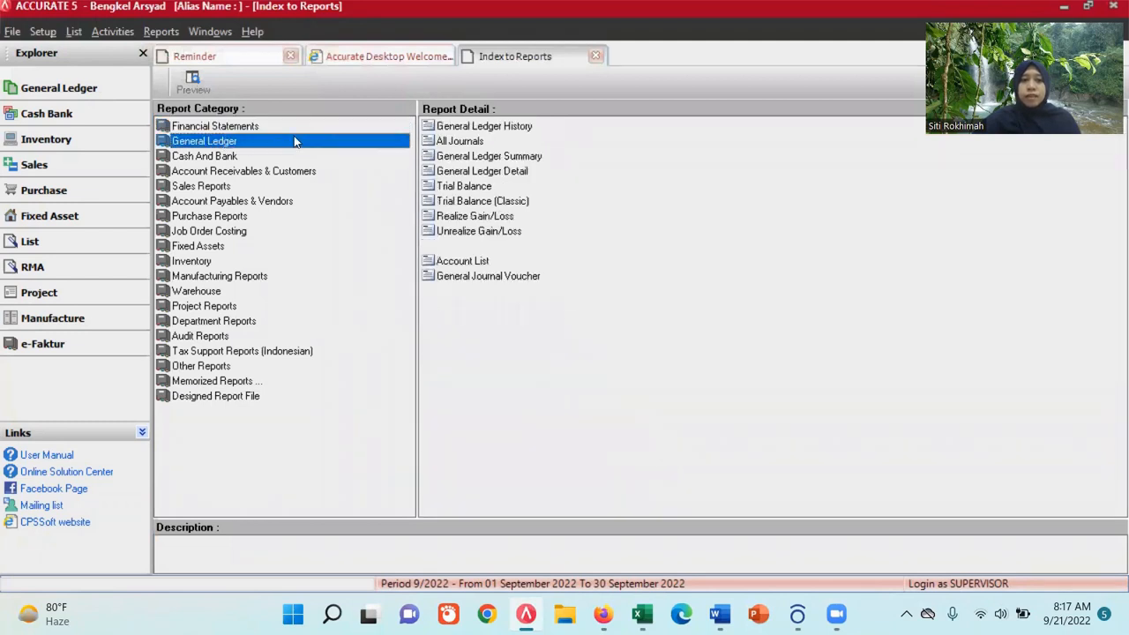
left_click(477, 192)
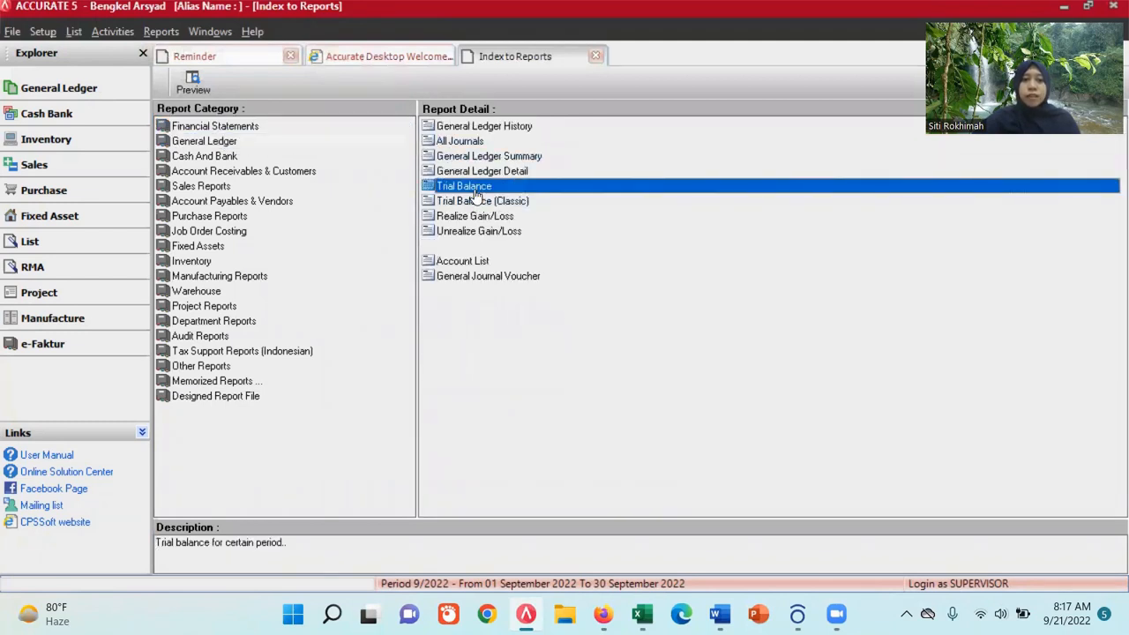
double_click(475, 189)
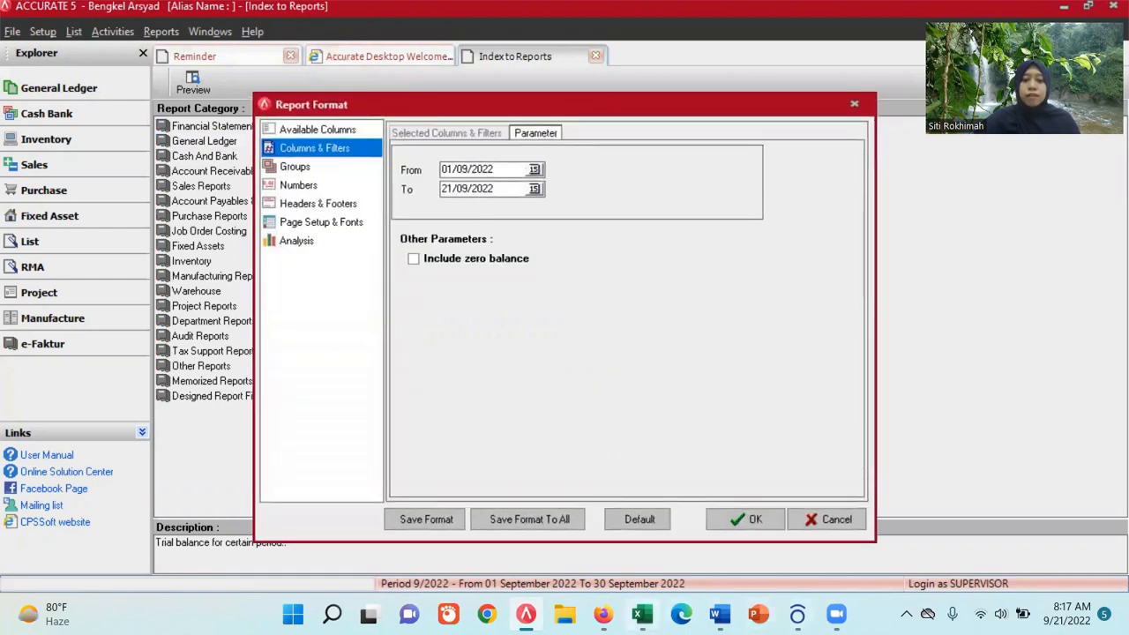
Check the trial balance date heading in cell B7 of the Excel workbook
left_click(643, 614)
scroll(510, 466, "up", 1)
left_click(458, 288)
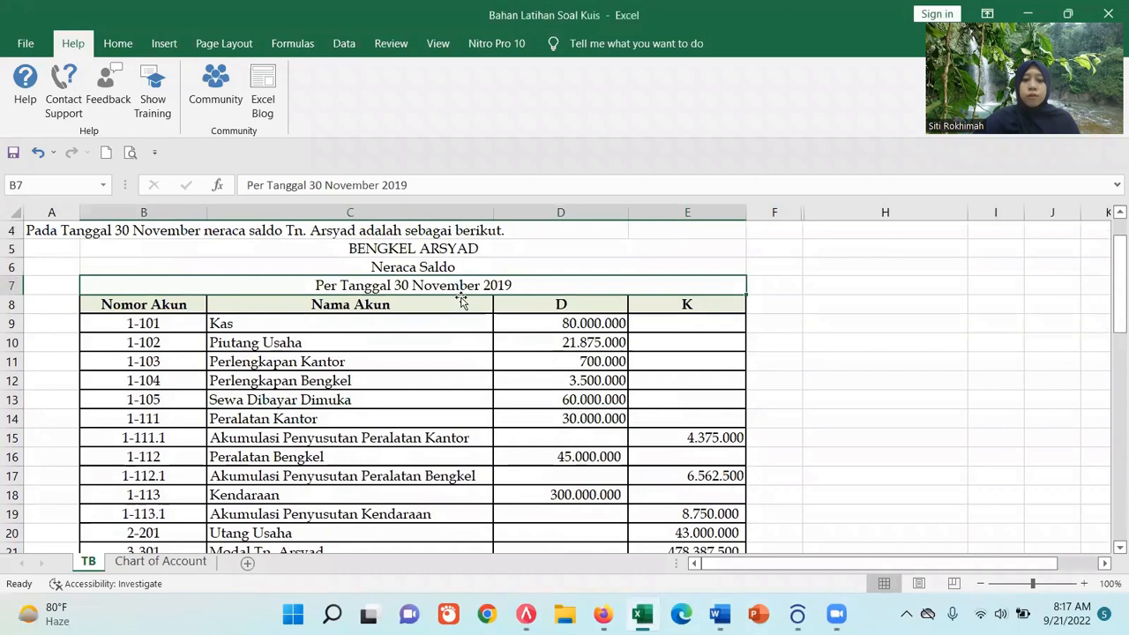
left_click_drag(526, 614, 581, 614)
left_click(602, 614)
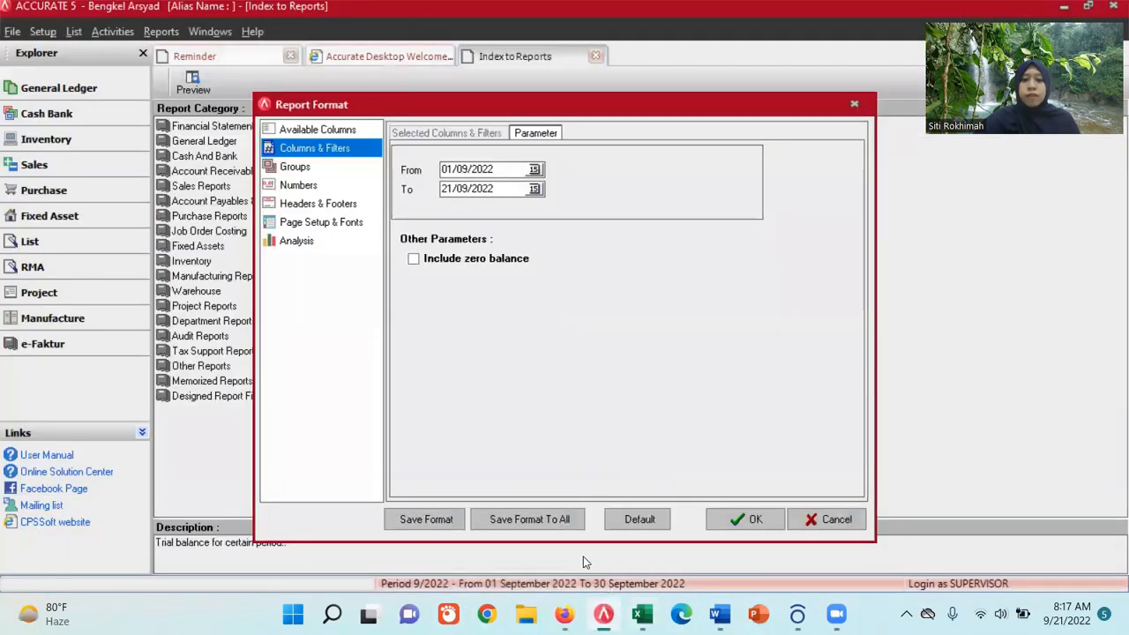
Set the start date to 30 November 2019 and generate the Trial Balance report
left_click(534, 168)
left_click(390, 188)
left_click(390, 188)
left_click(390, 188)
left_click(523, 188)
left_click(523, 188)
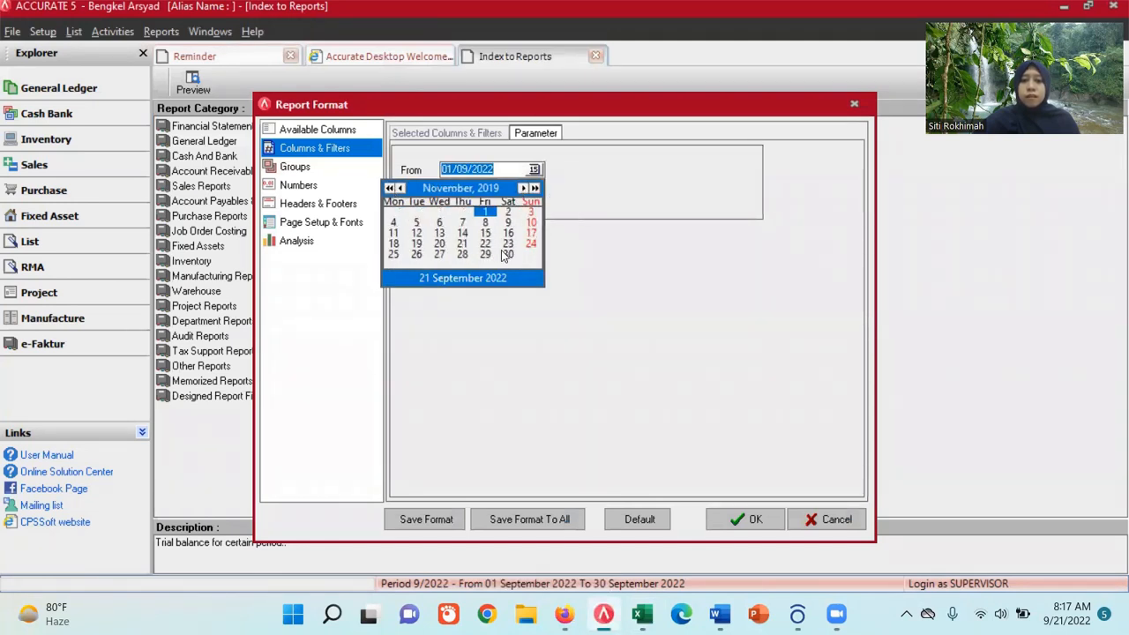
left_click(507, 254)
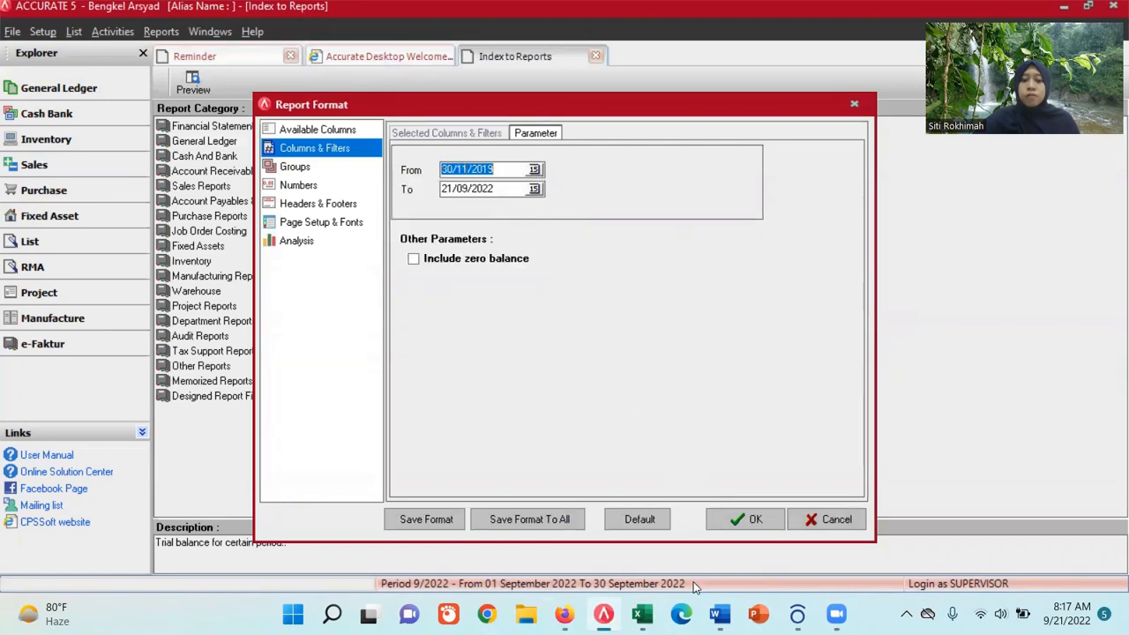
left_click(734, 520)
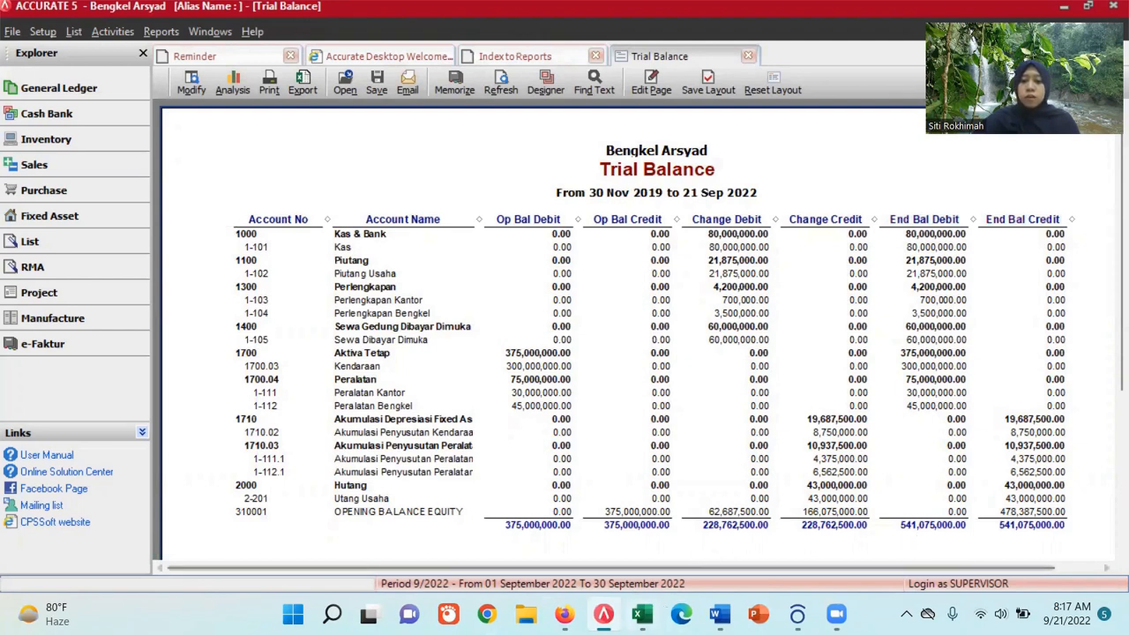
left_click(642, 614)
scroll(625, 495, "down", 2)
left_click(588, 402)
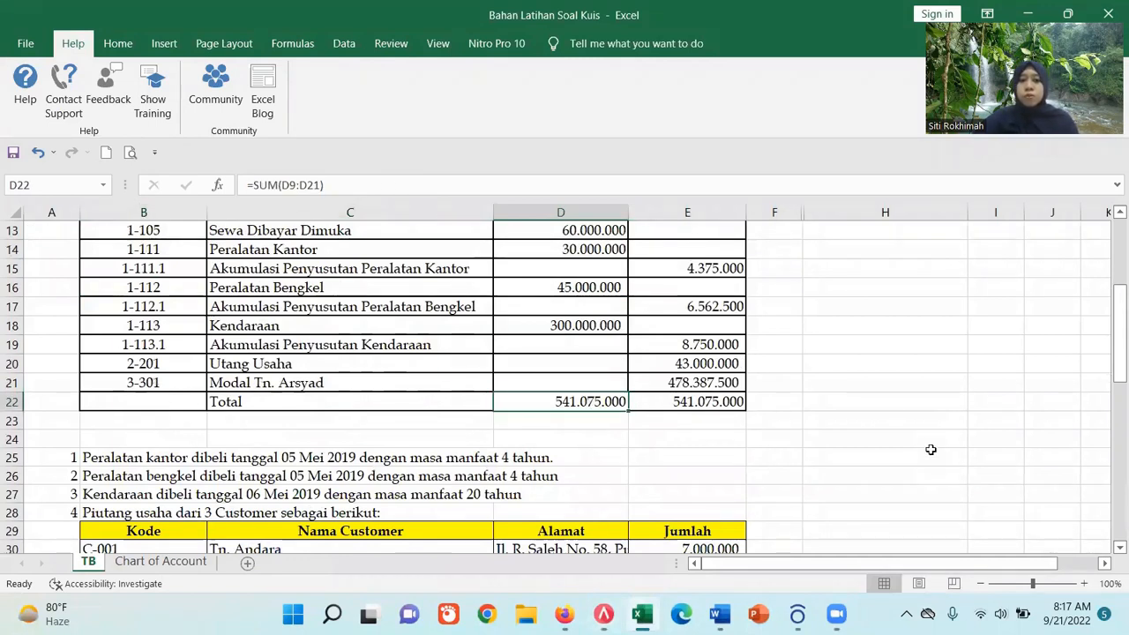
scroll(772, 431, "down", 3)
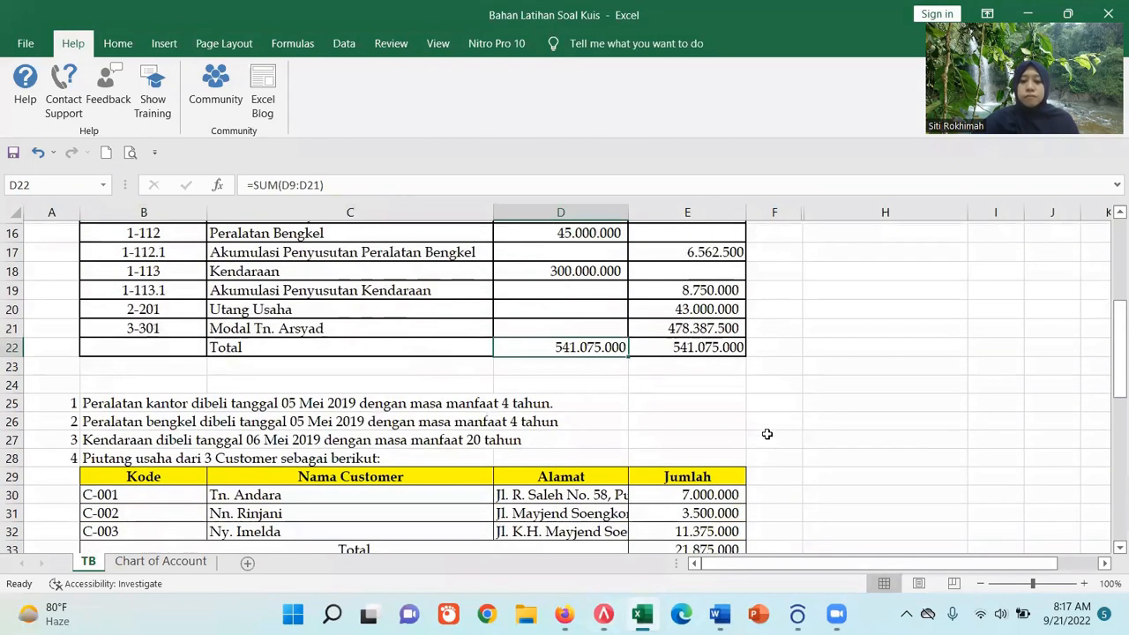
scroll(772, 431, "down", 3)
key("alt+Tab")
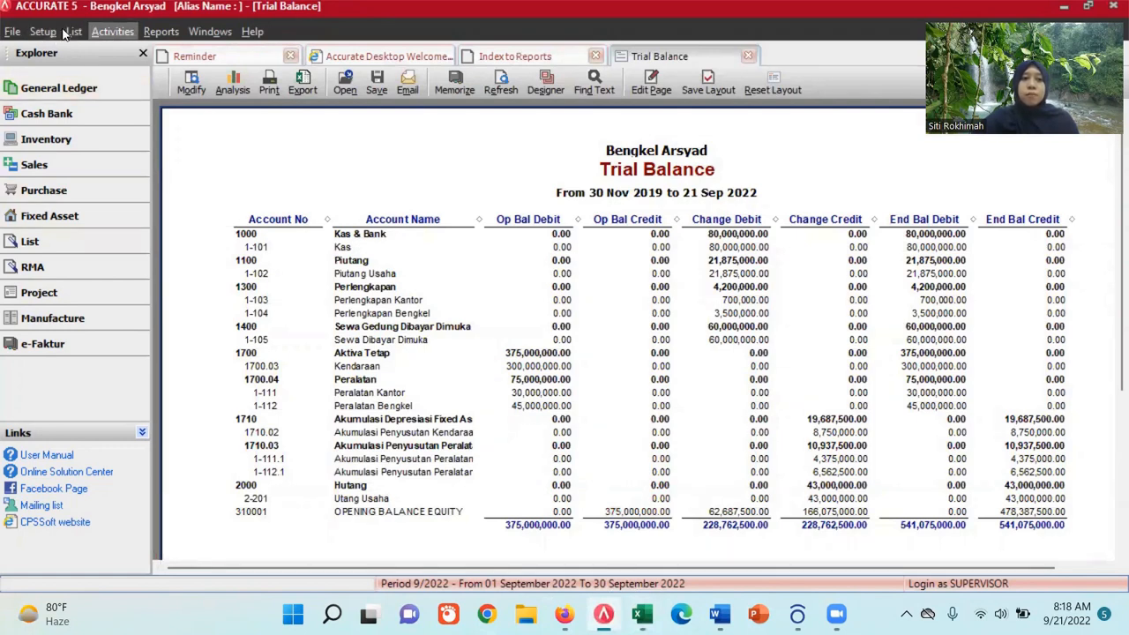
Open a new journal voucher from Activities, then close it unused
left_click(102, 33)
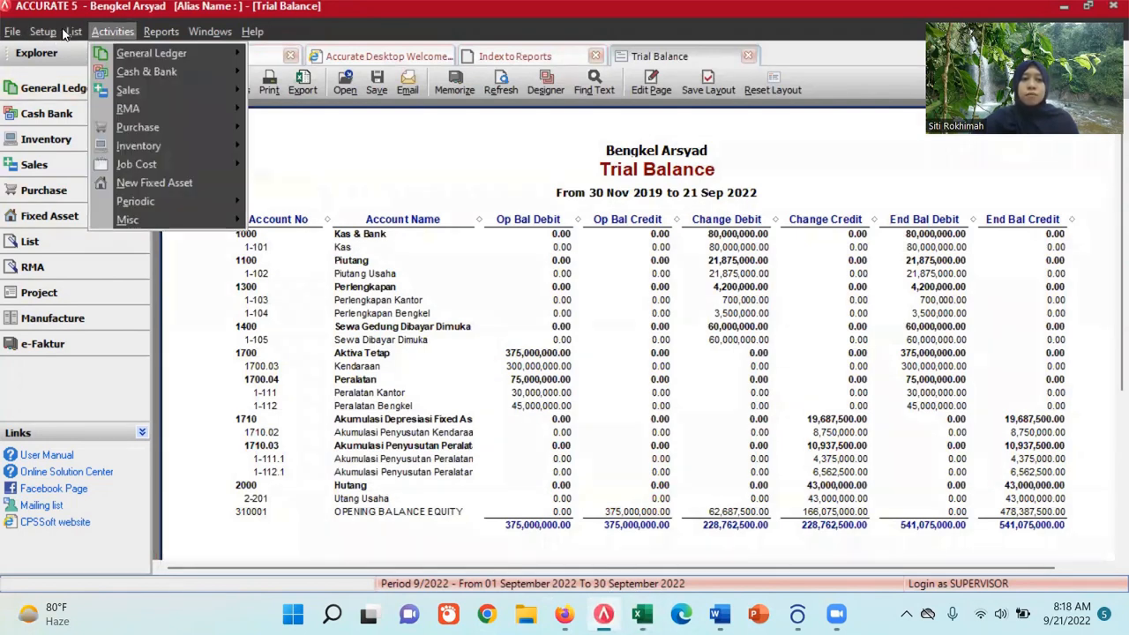
mouse_move(202, 55)
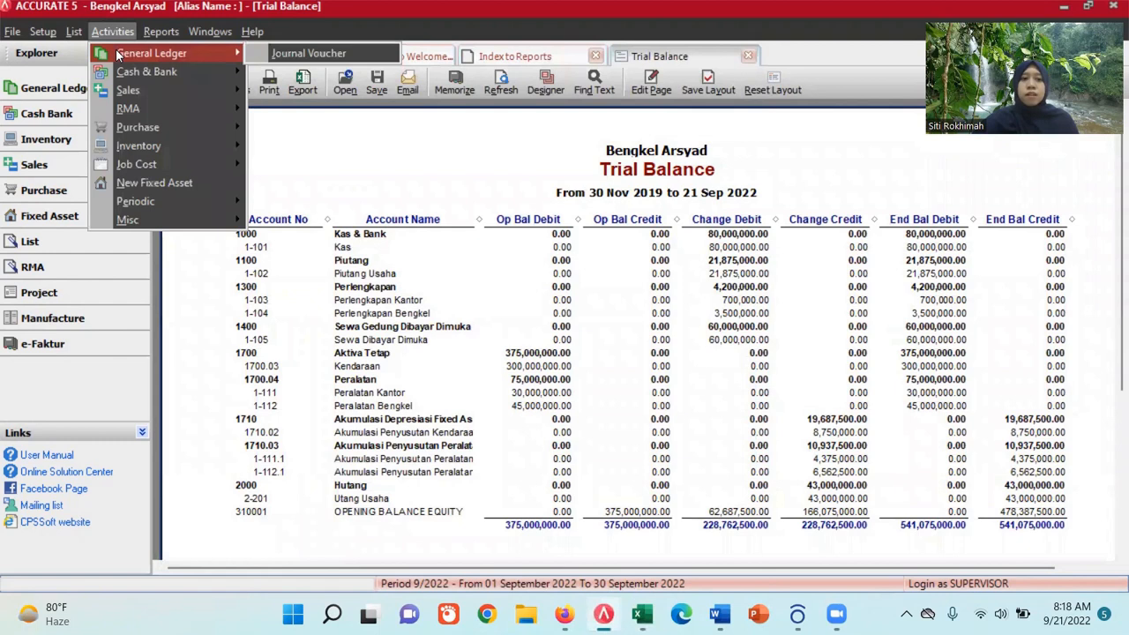
left_click(292, 56)
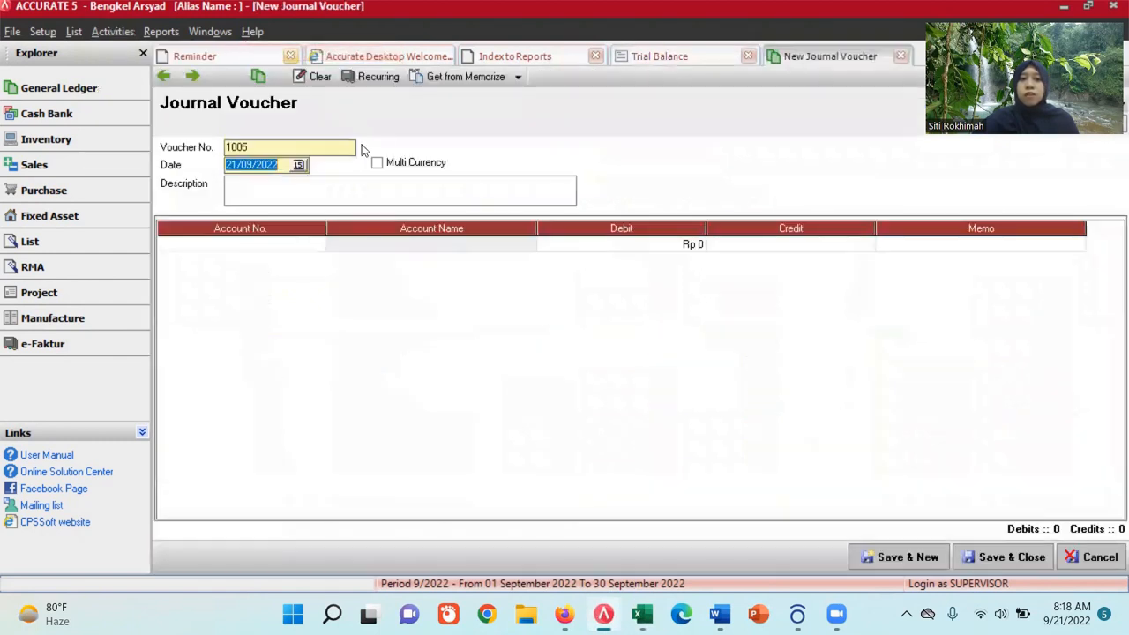
left_click(901, 57)
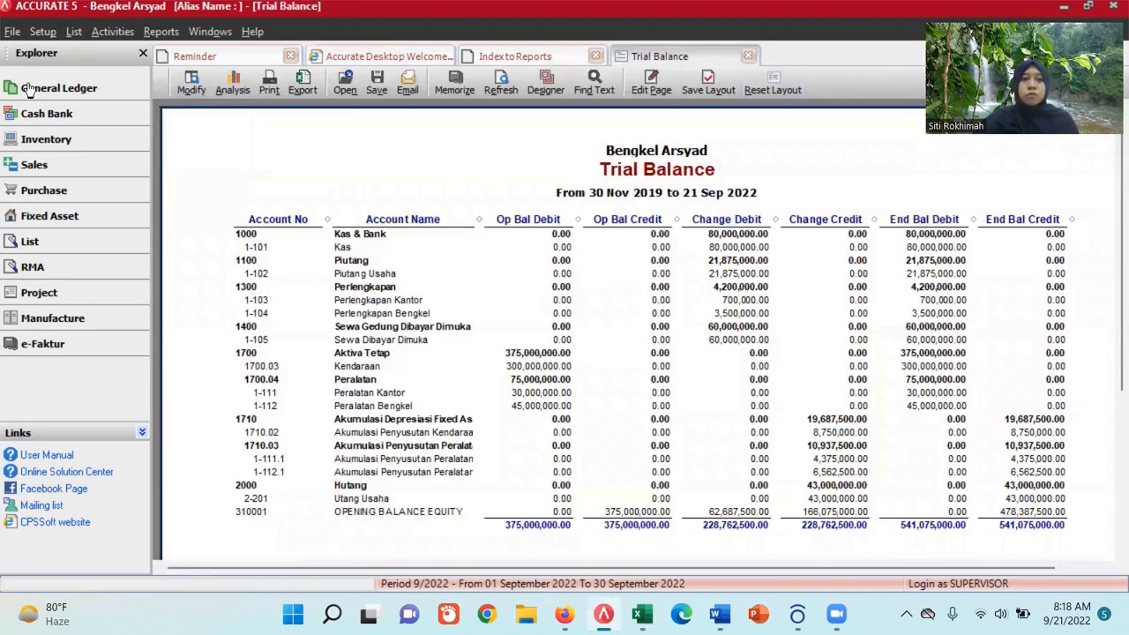
Review the existing Journal Vouchers list, then close it
left_click(72, 32)
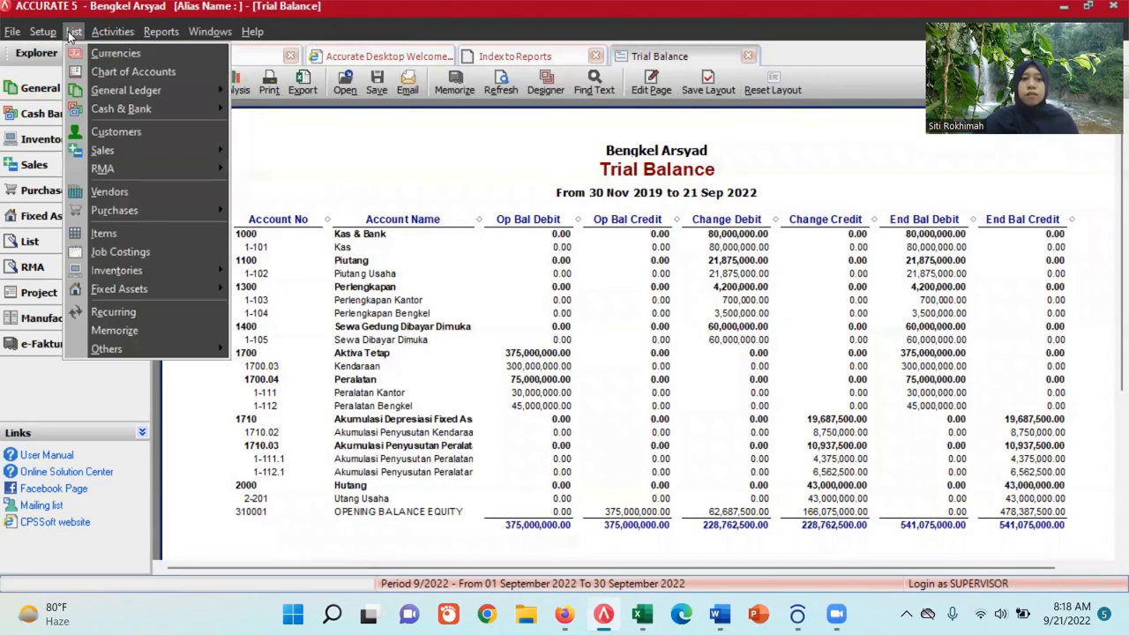
mouse_move(117, 94)
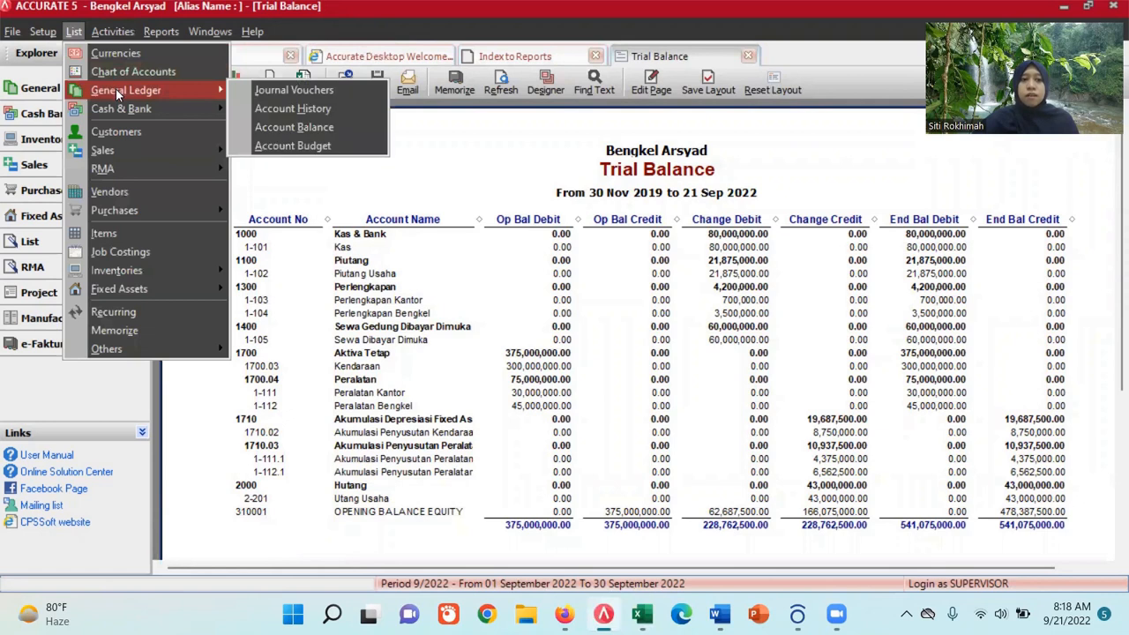
left_click(280, 92)
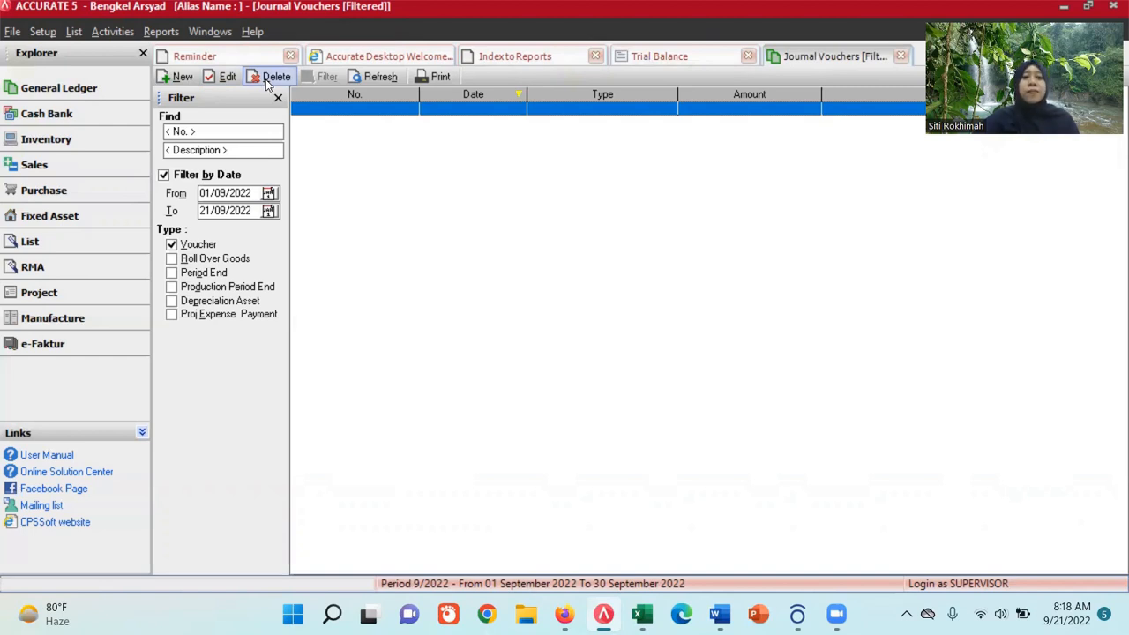
left_click(899, 57)
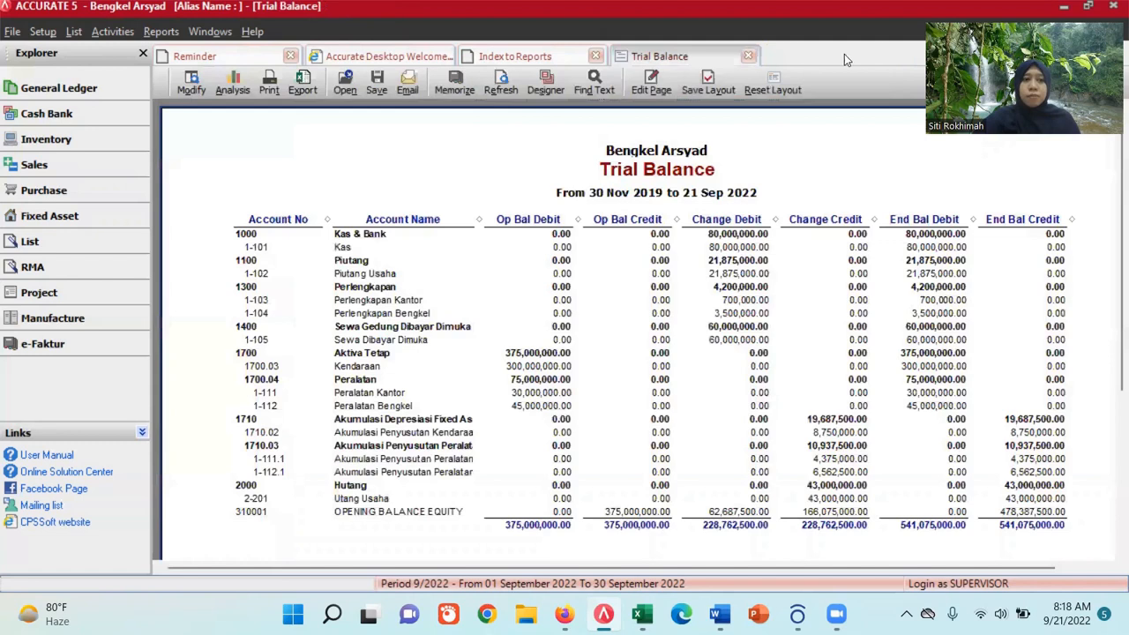
Start a new journal voucher via Activities > General Ledger > Journal Voucher
left_click(110, 33)
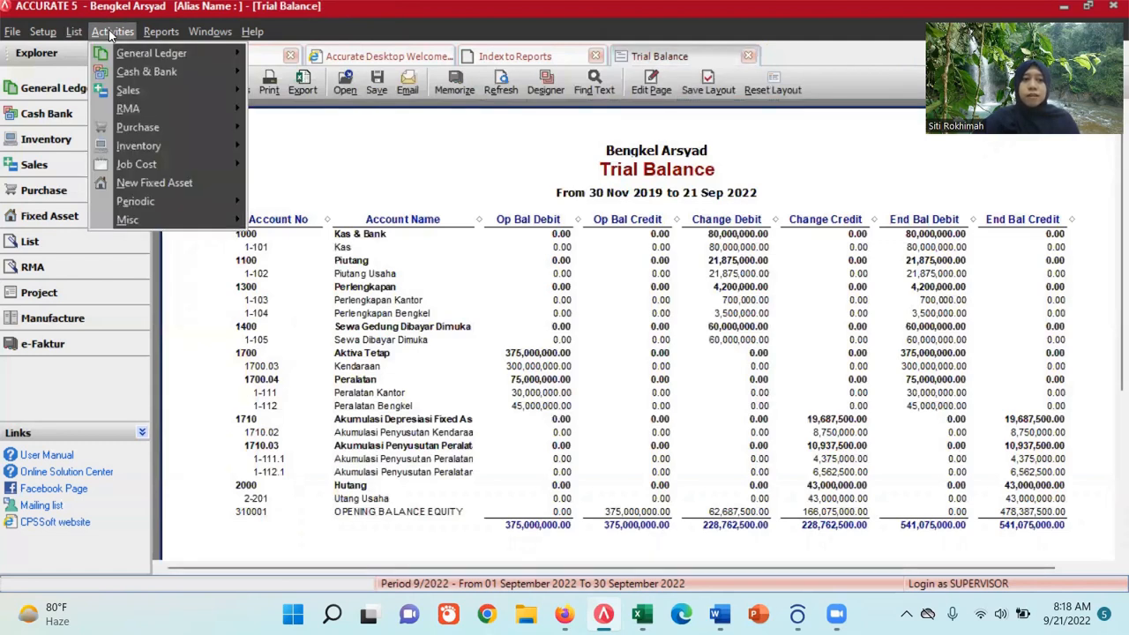
mouse_move(120, 58)
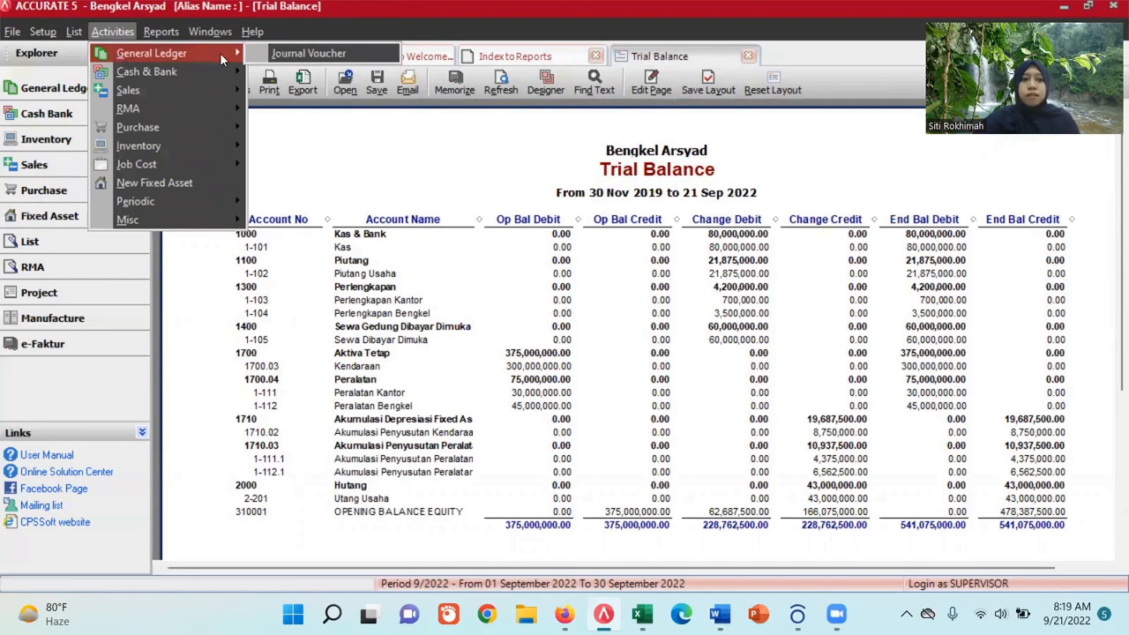
left_click(291, 54)
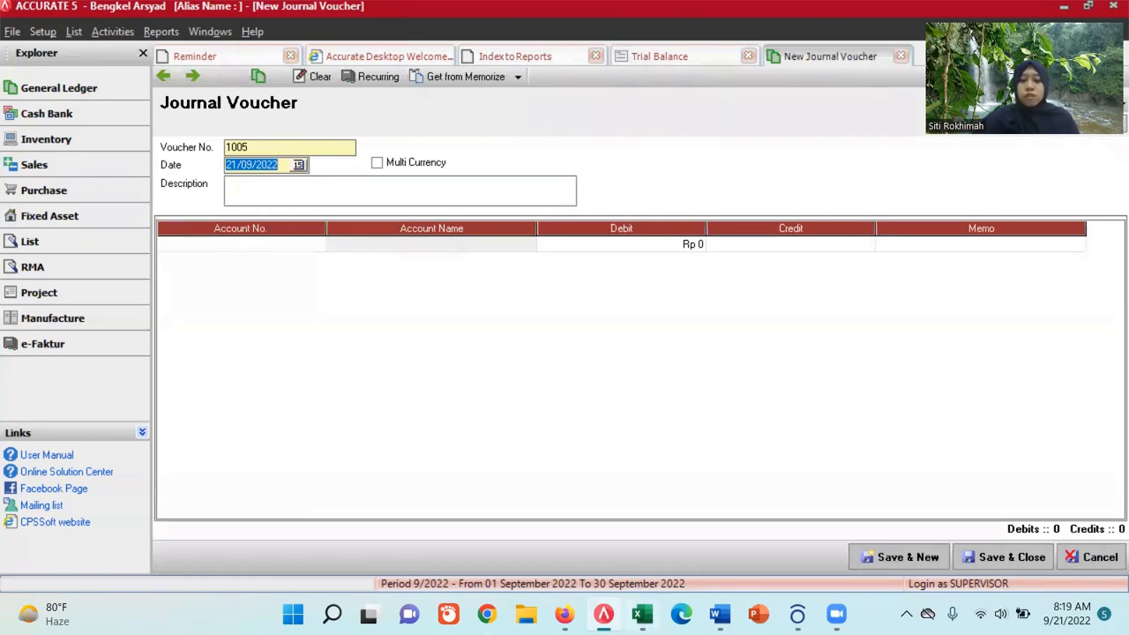
Enter voucher numbers JU001 in F44 and JU002 in F45
left_click(642, 614)
scroll(431, 463, "down", 1)
scroll(432, 463, "down", 3)
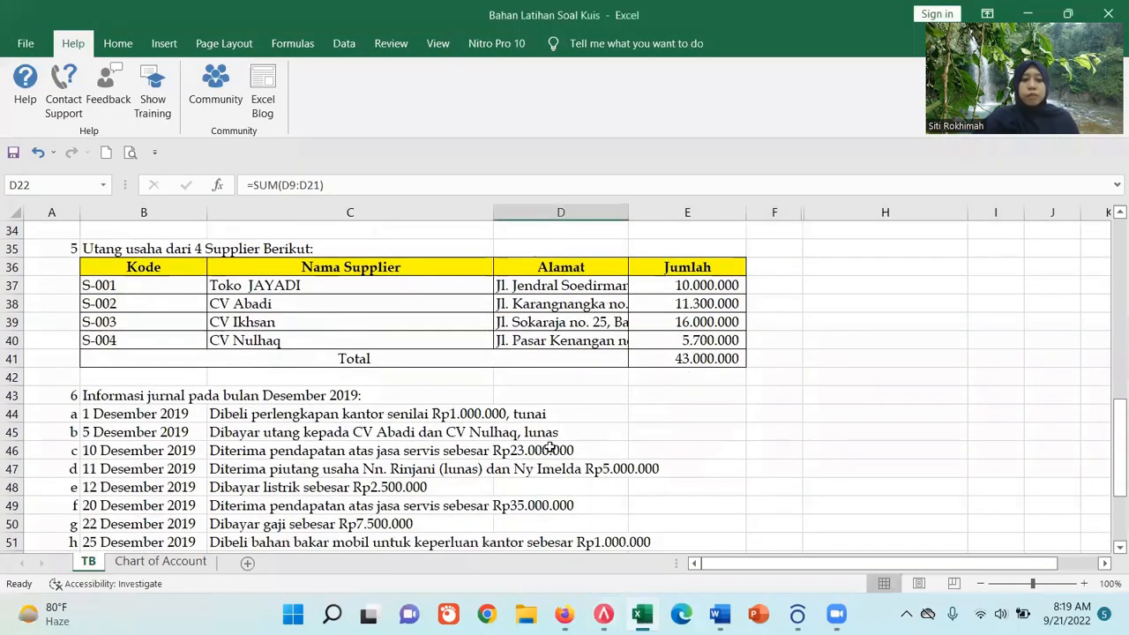
left_click(762, 305)
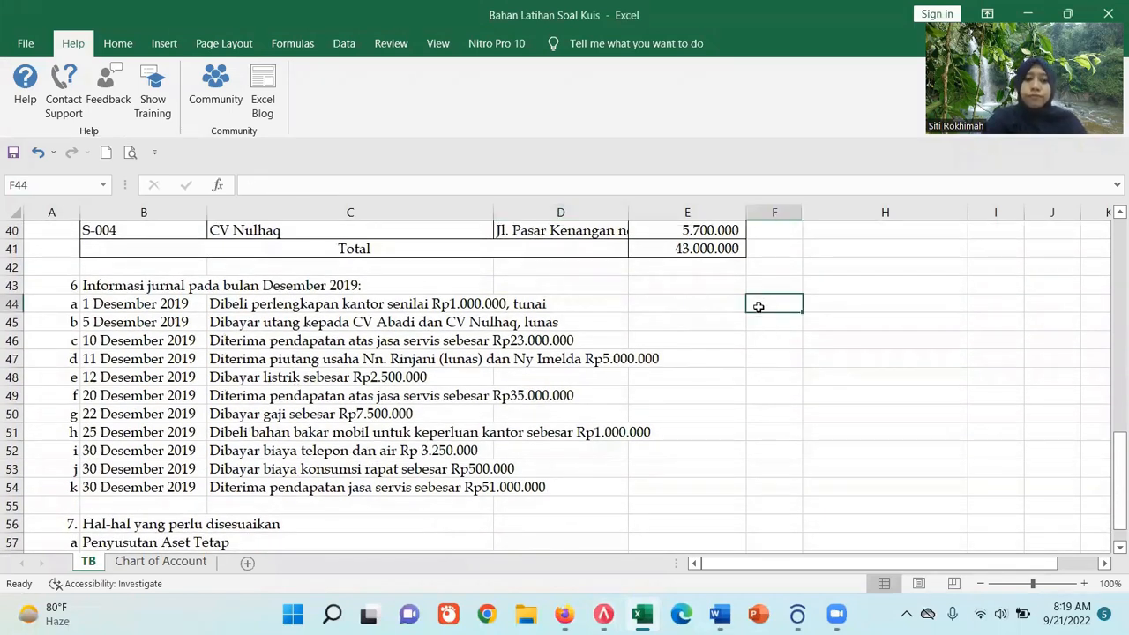
type("JU001")
key("Return")
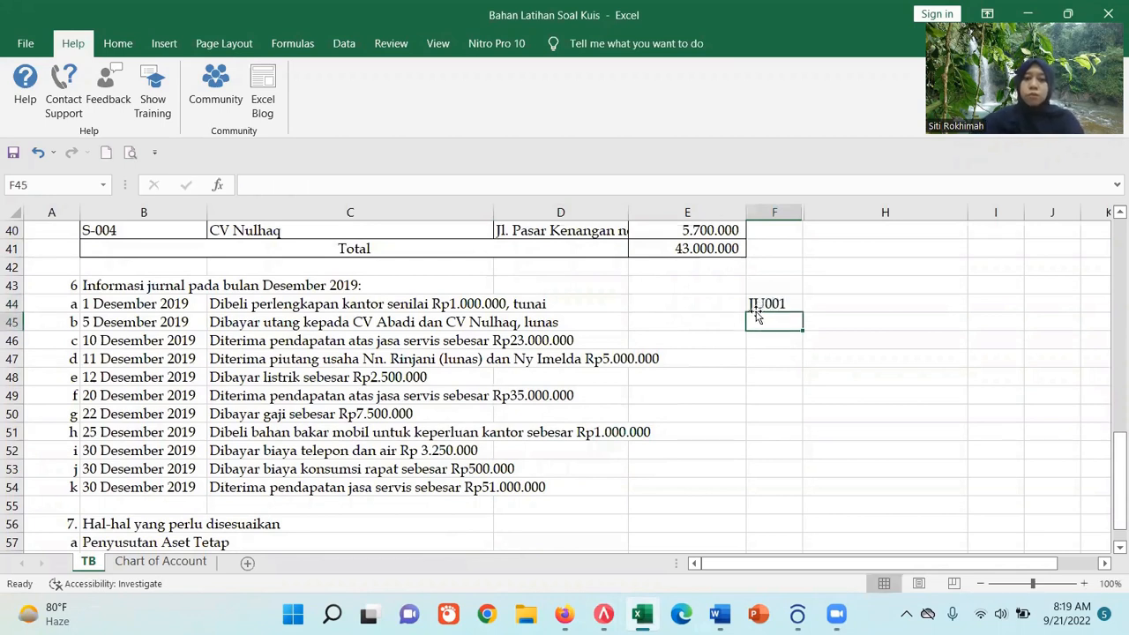
left_click(758, 303)
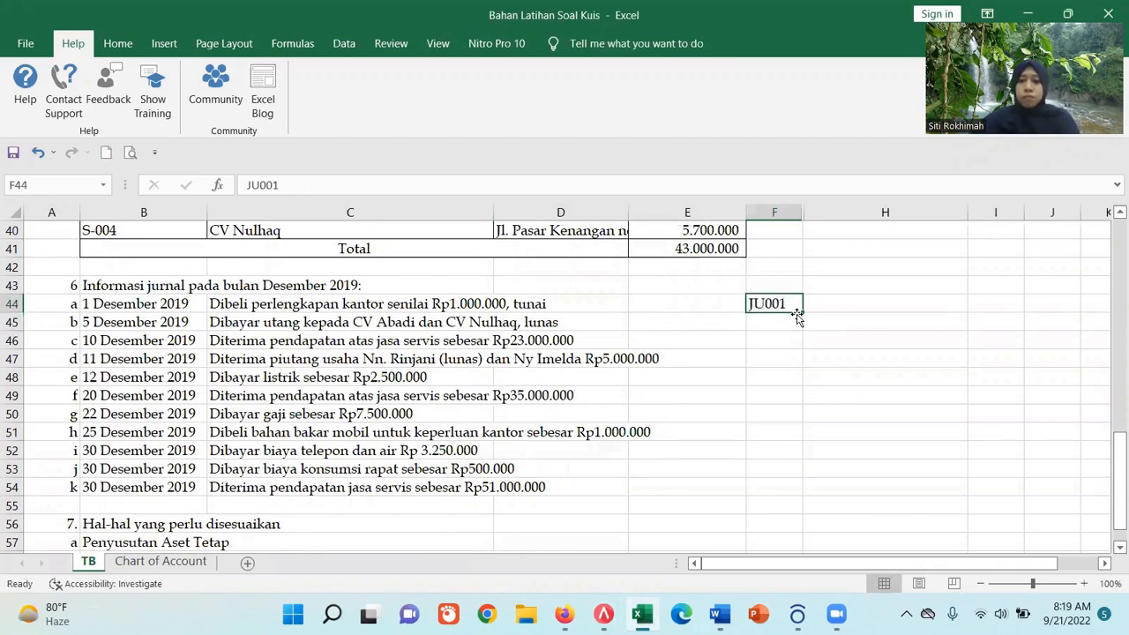
left_click(788, 323)
type("Ju")
key("BackSpace")
key("BackSpace")
type("U002")
key("Return")
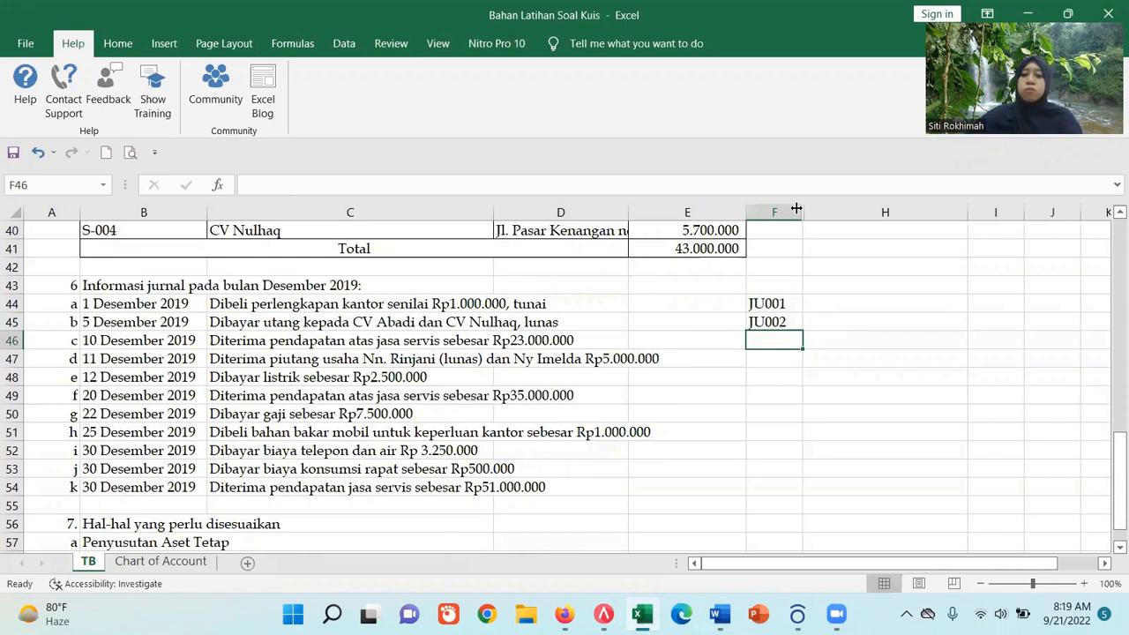
Fill the numbering down to JU011, then copy JU001 from F44
left_click_drag(769, 303, 789, 494)
left_click(879, 470)
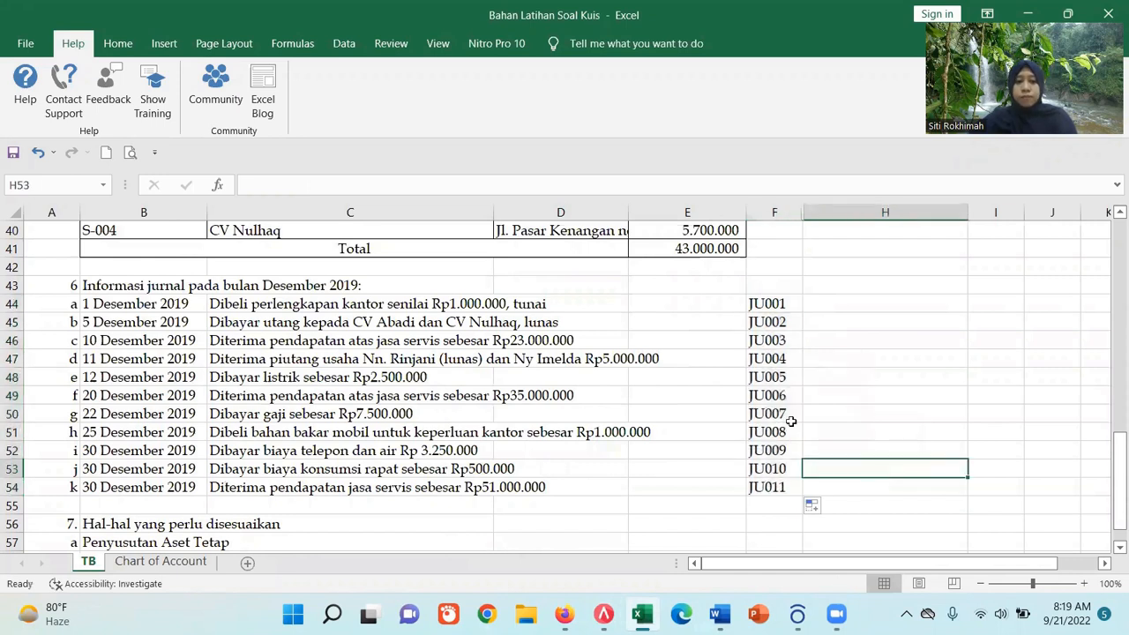
left_click(766, 303)
double_click(470, 186)
key("ctrl+c")
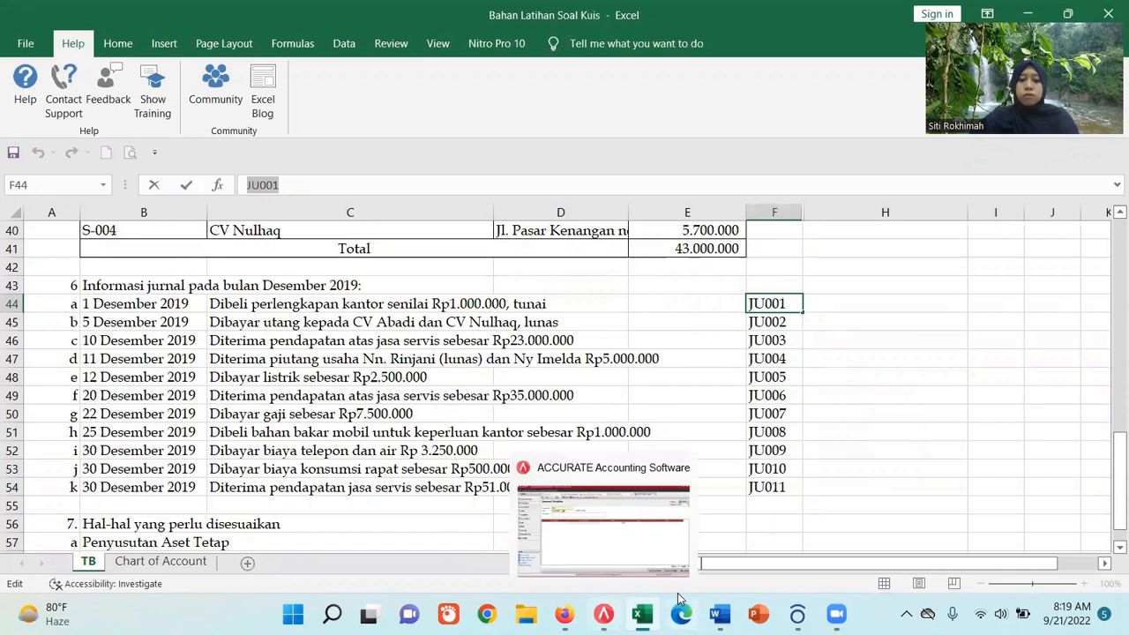
Replace the default voucher number 1005 with JU001
left_click(603, 614)
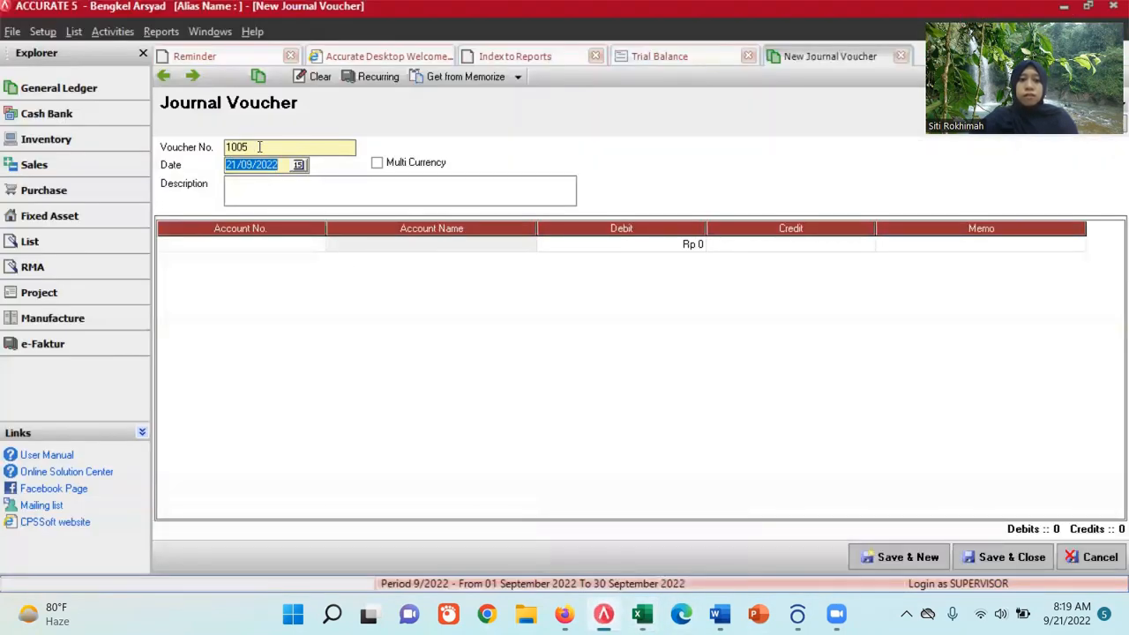
double_click(260, 147)
key("ctrl+v")
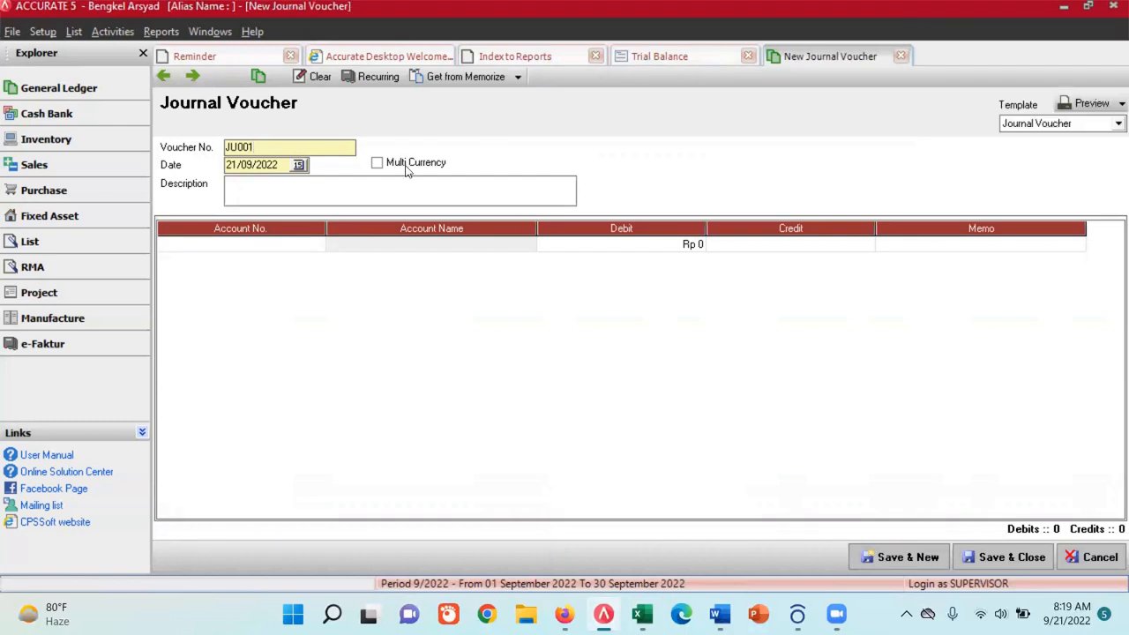
left_click(640, 613)
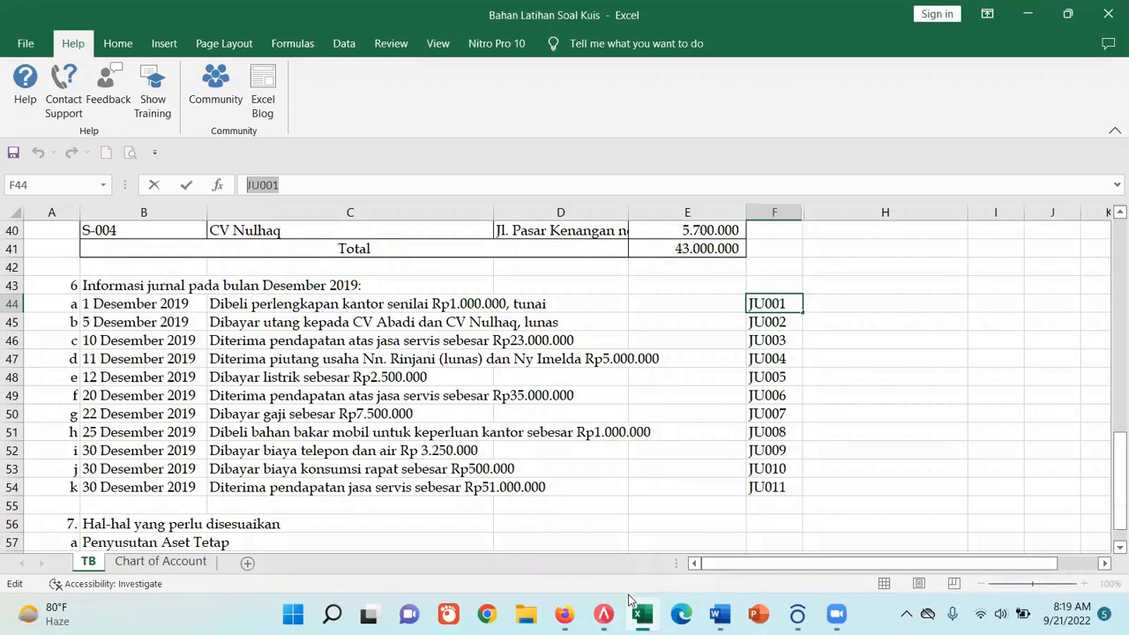
left_click(604, 615)
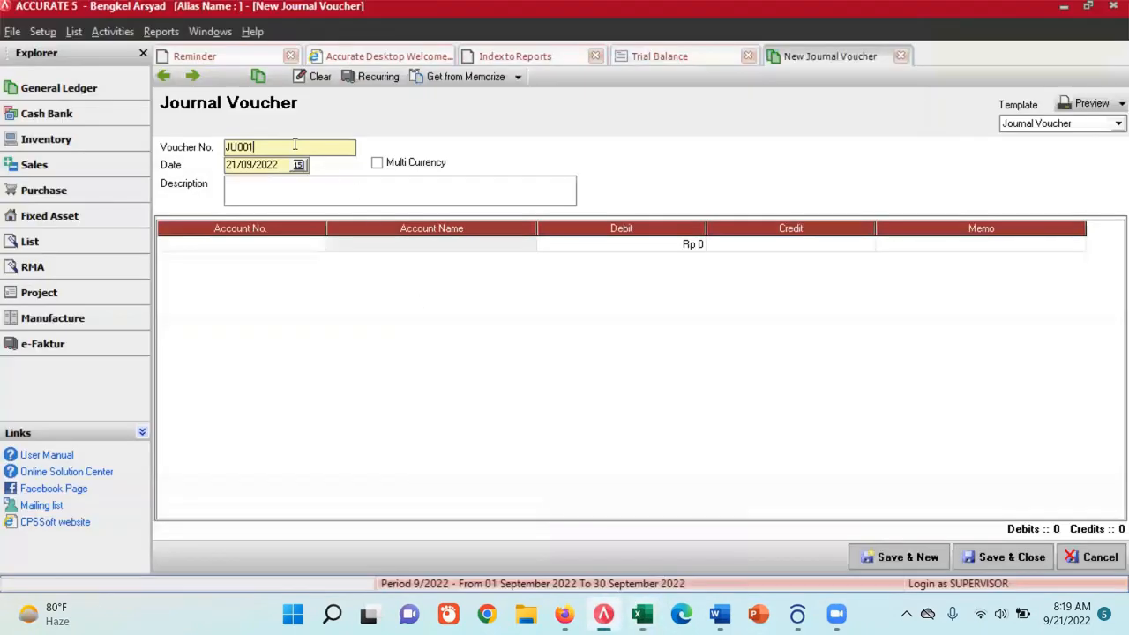
Set the voucher date to 1 December 2019
left_click(298, 164)
left_click(155, 182)
left_click(154, 182)
left_click(154, 182)
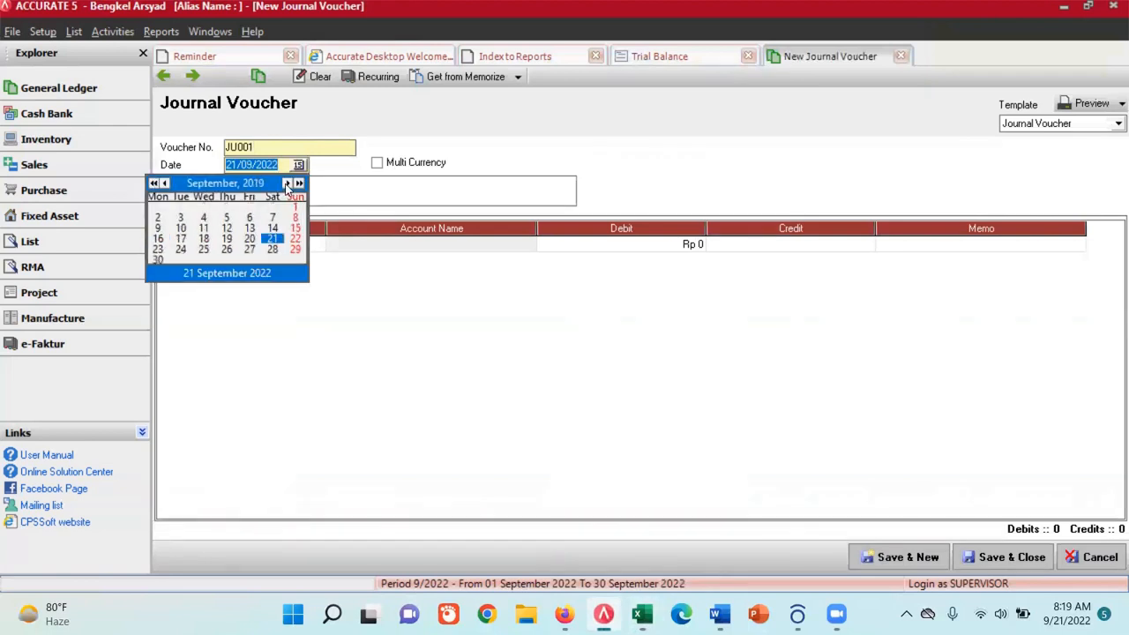
left_click(286, 183)
left_click(287, 183)
left_click(286, 183)
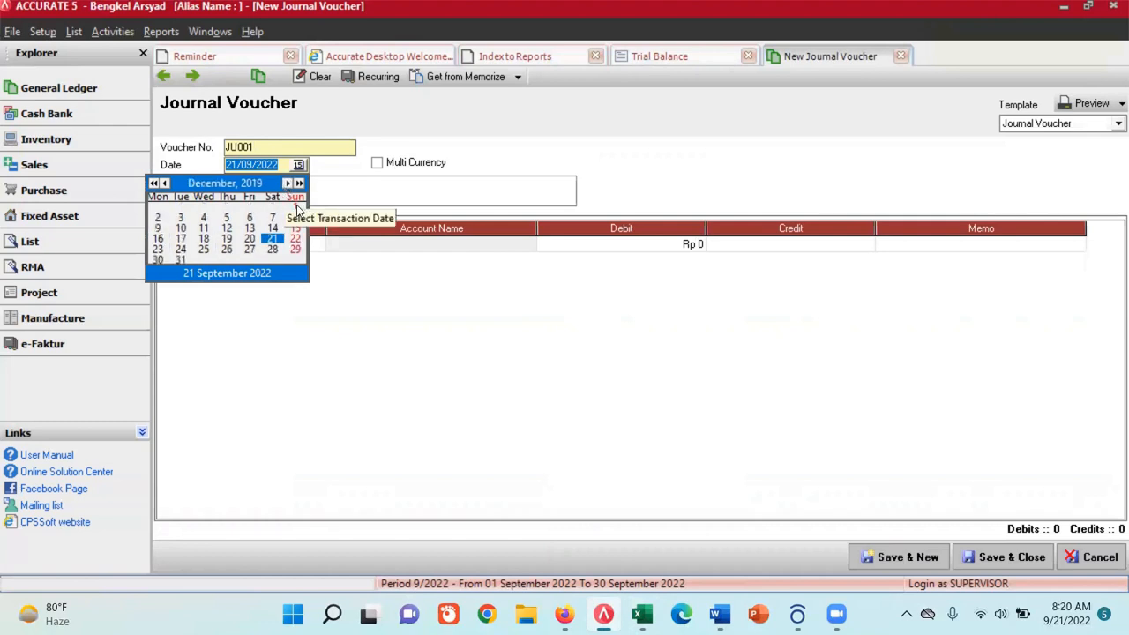
left_click(297, 208)
Enter the description 'Pembelian Perlengkapan Kantor Tunai'
left_click(296, 197)
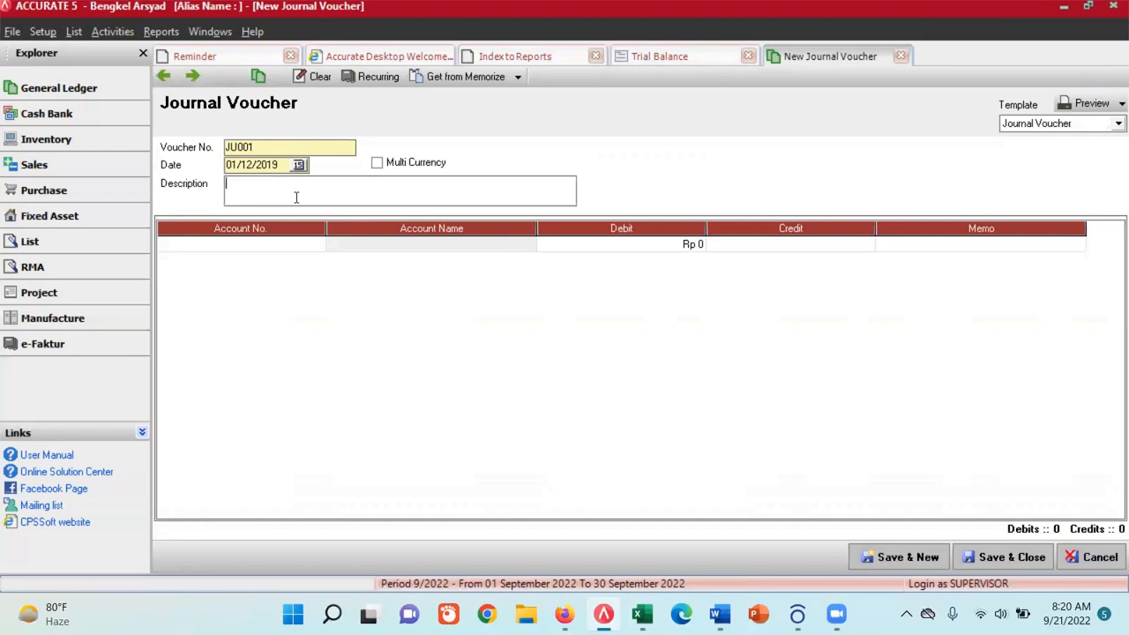
type("Pembelian Perlengkapan Kantor")
type("Tunai")
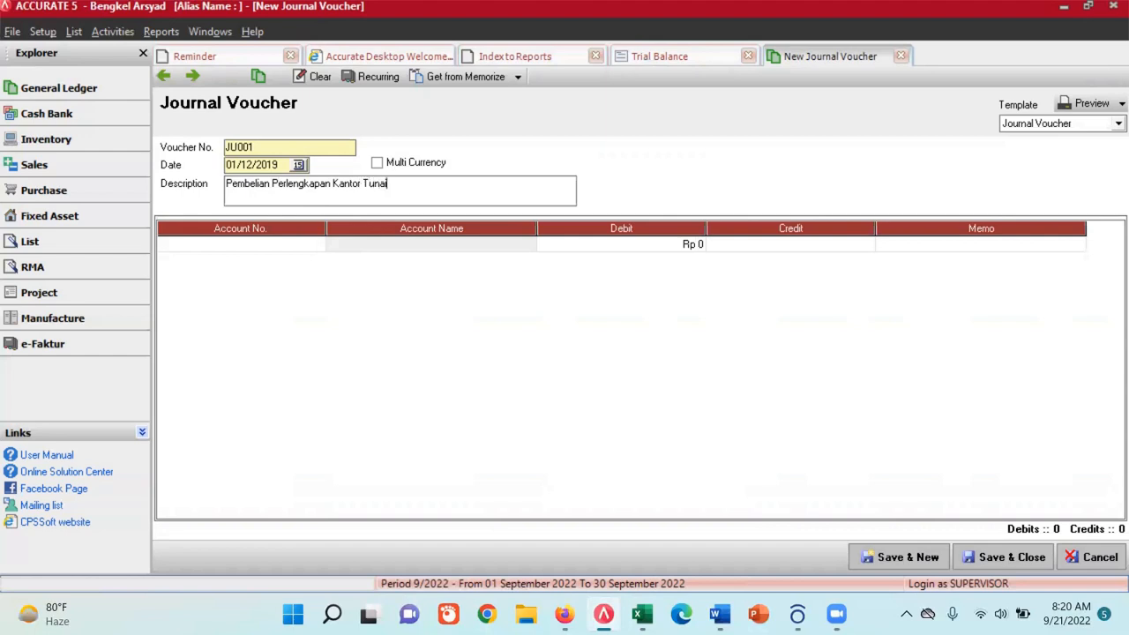
left_click(270, 244)
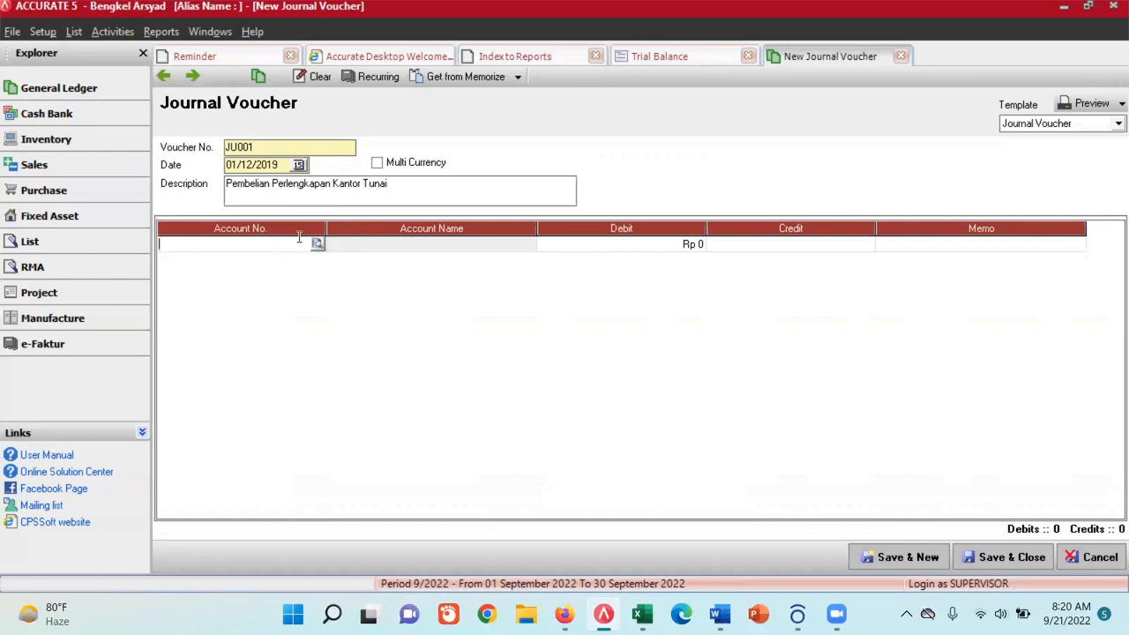
left_click(643, 613)
left_click(169, 562)
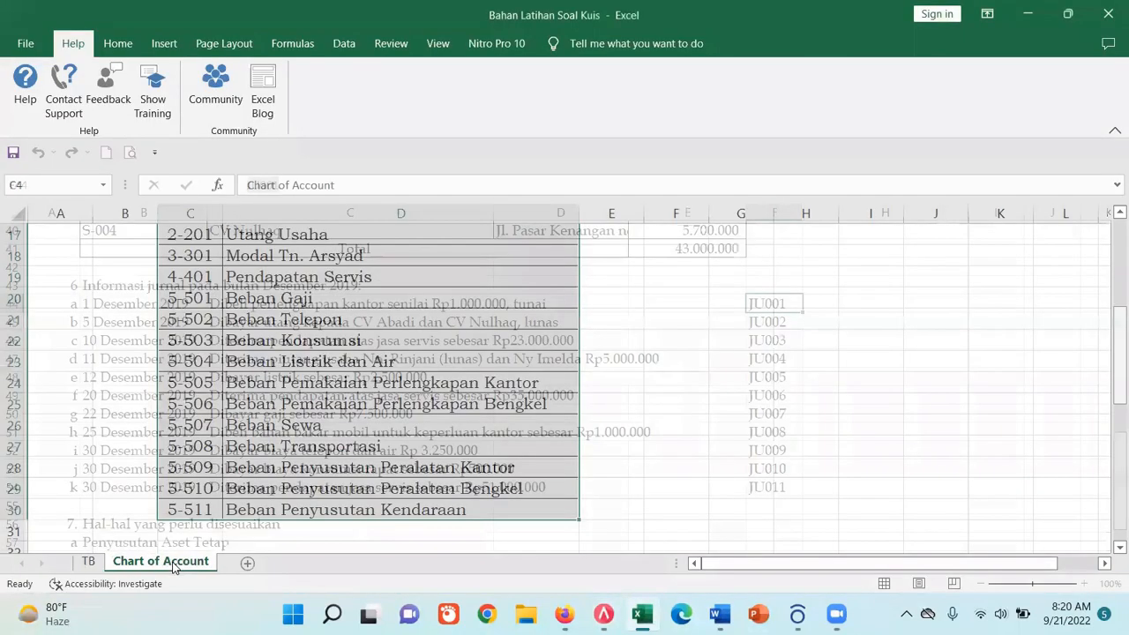
scroll(620, 401, "up", 4)
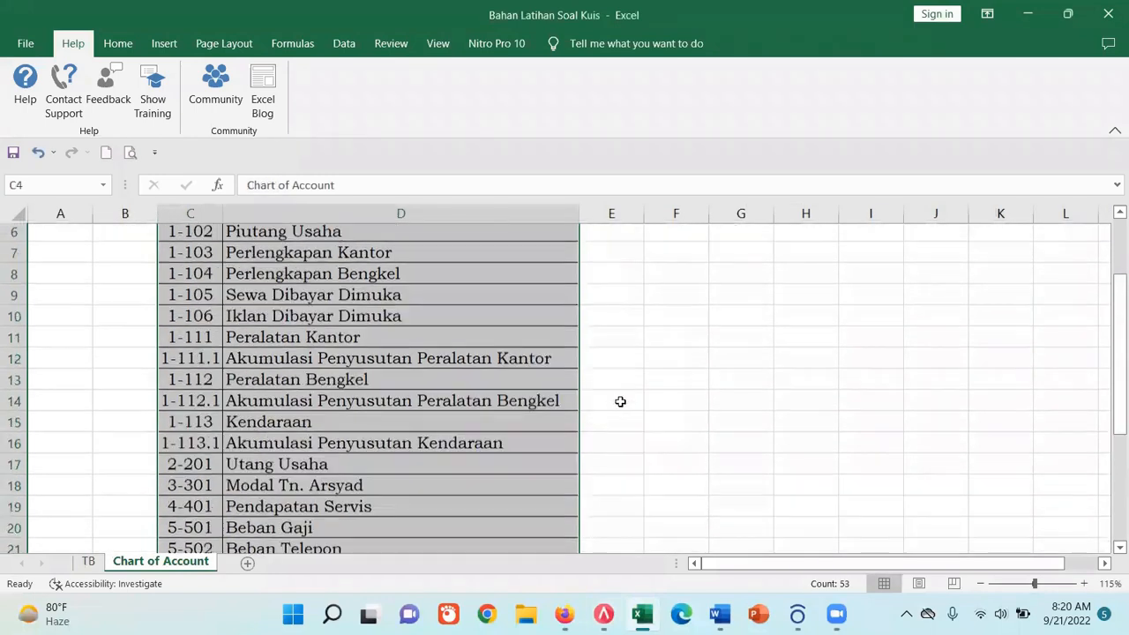
scroll(620, 401, "up", 1)
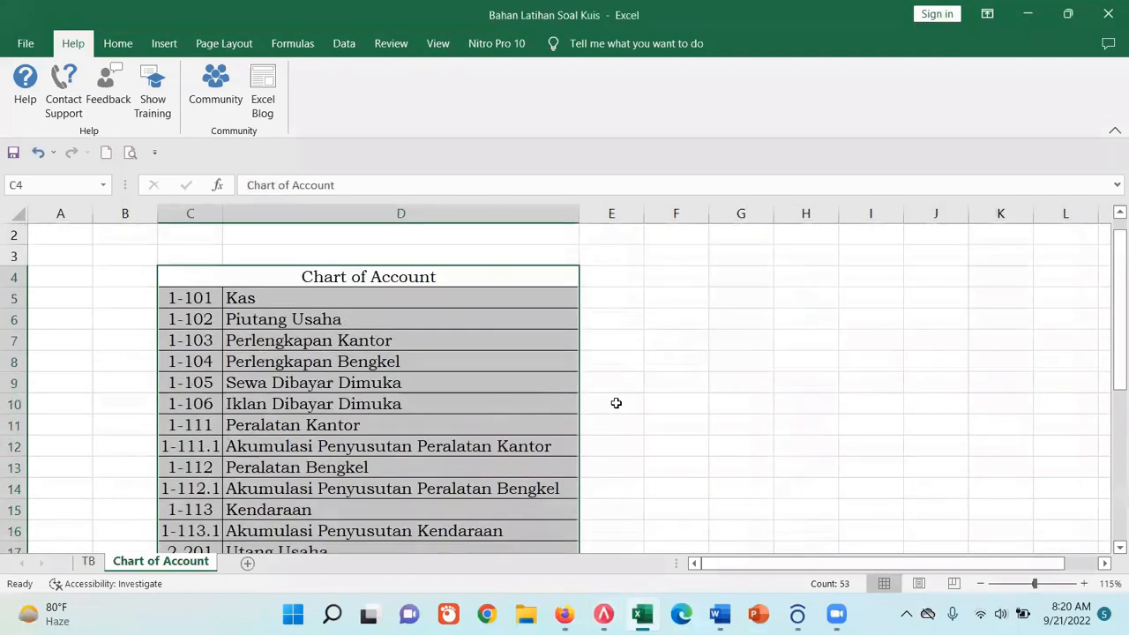
left_click(279, 342)
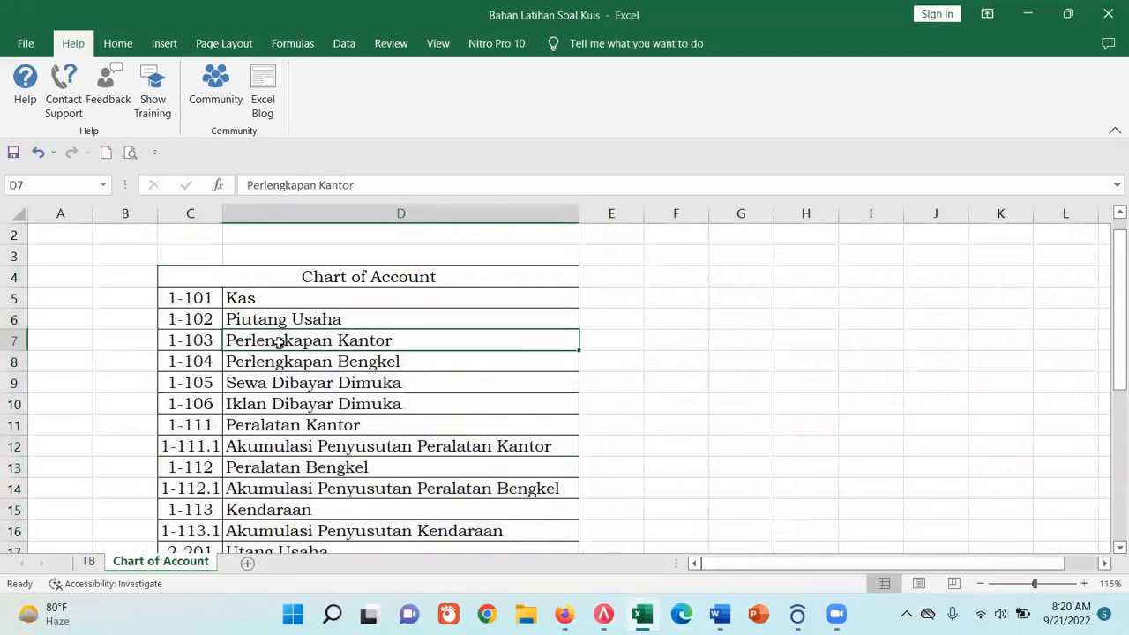
left_click(12, 340)
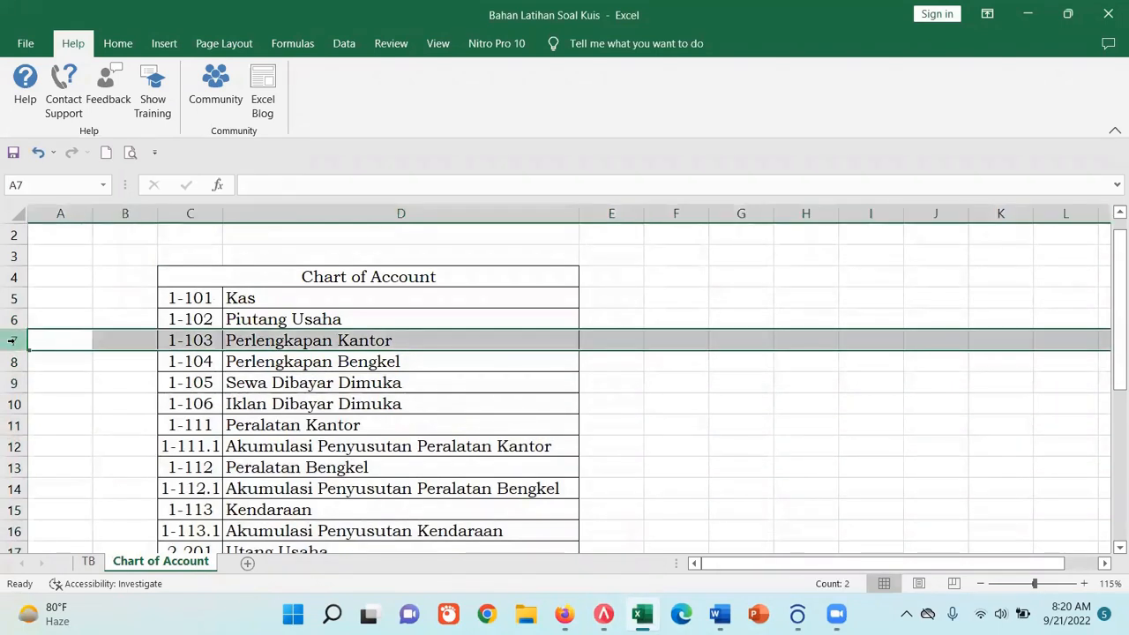
left_click(16, 298)
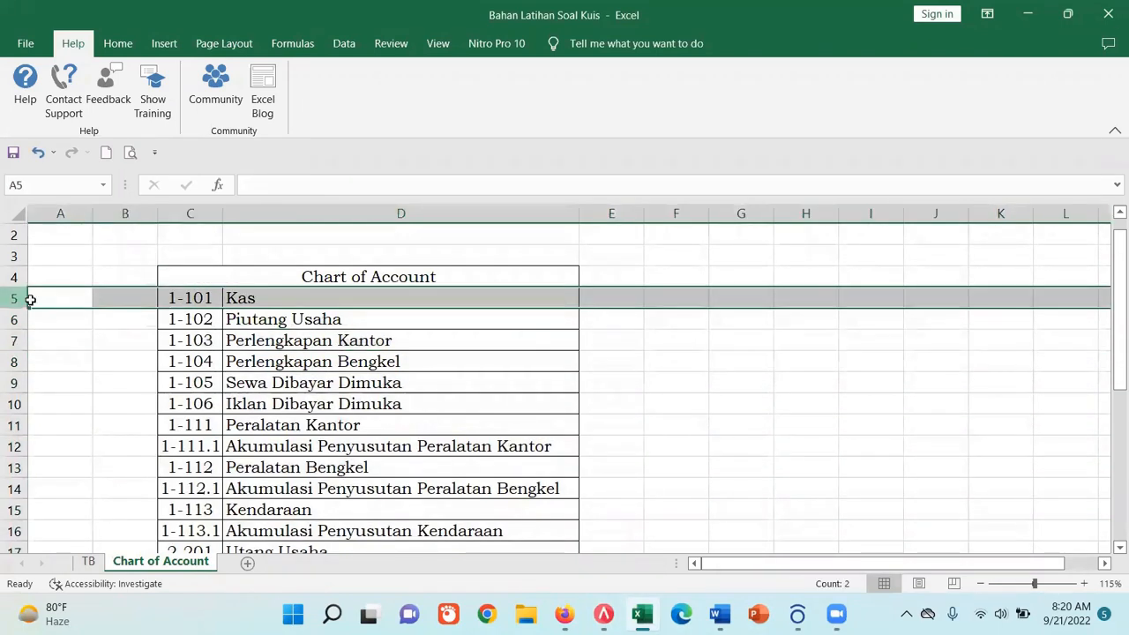
left_click(603, 615)
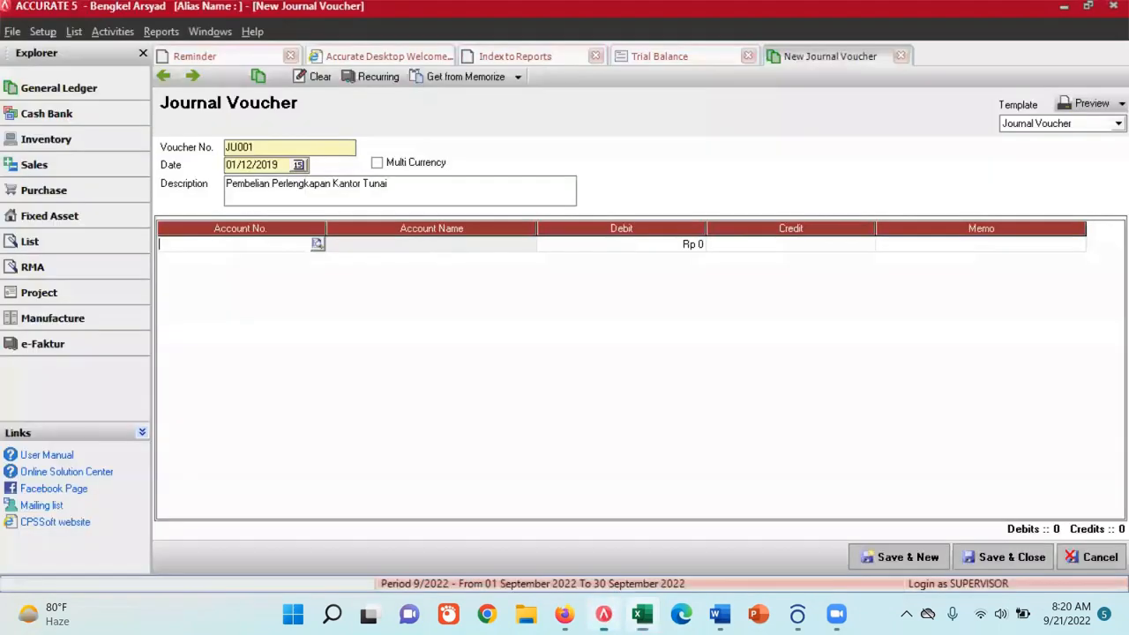
Debit 1-103 Perlengkapan Kantor Rp 1,000,000 on the first journal line
left_click(317, 244)
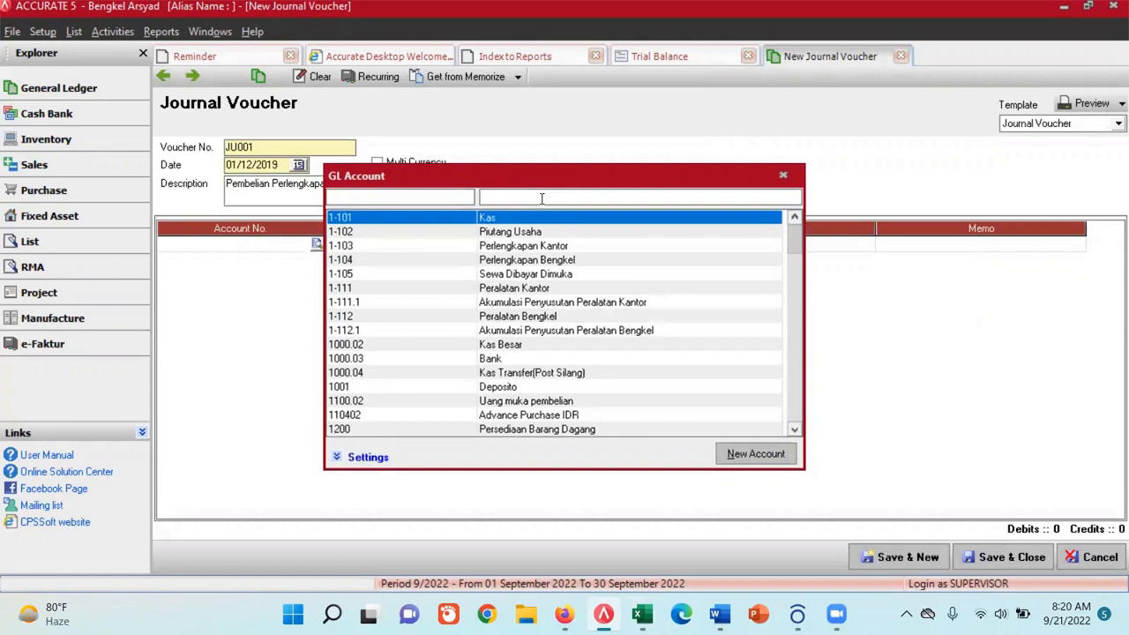
type("perlengkapan")
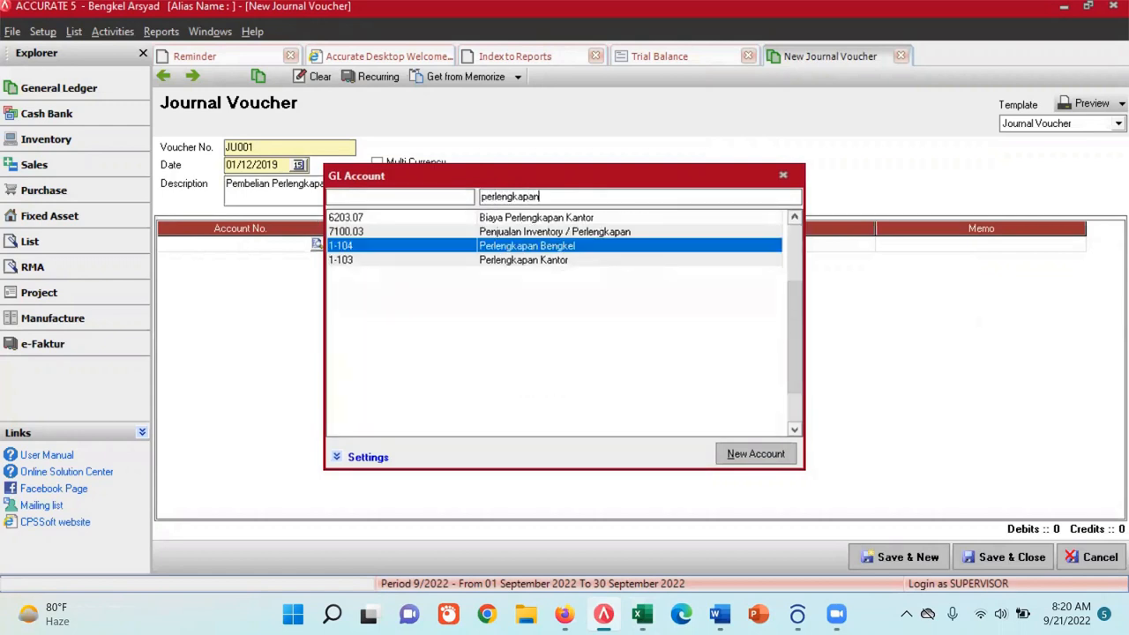
double_click(538, 260)
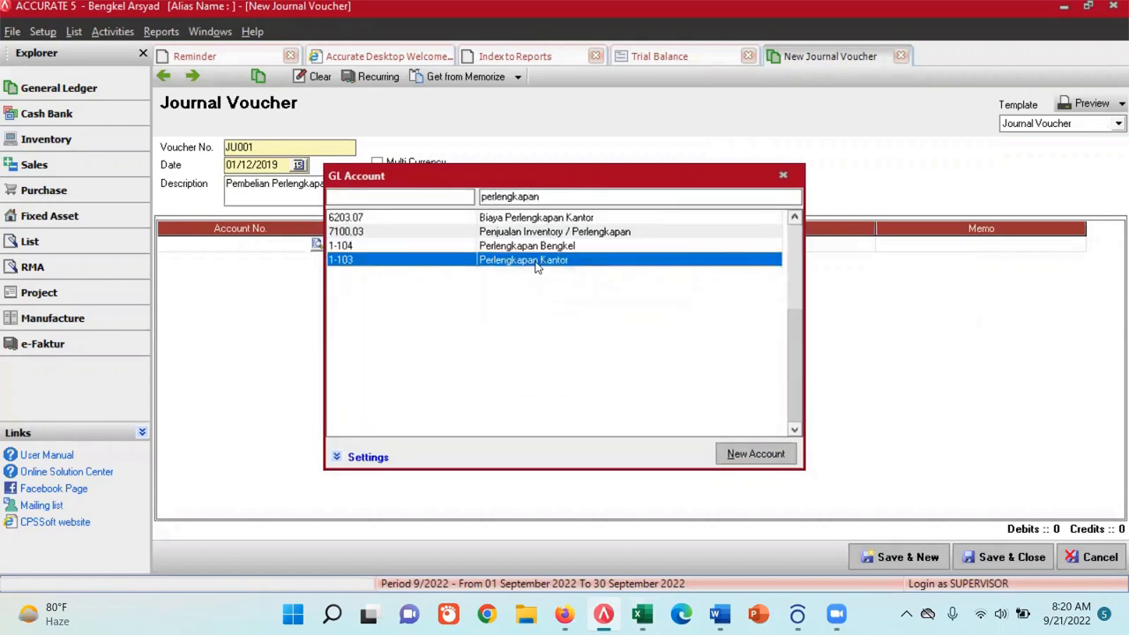
left_click(669, 247)
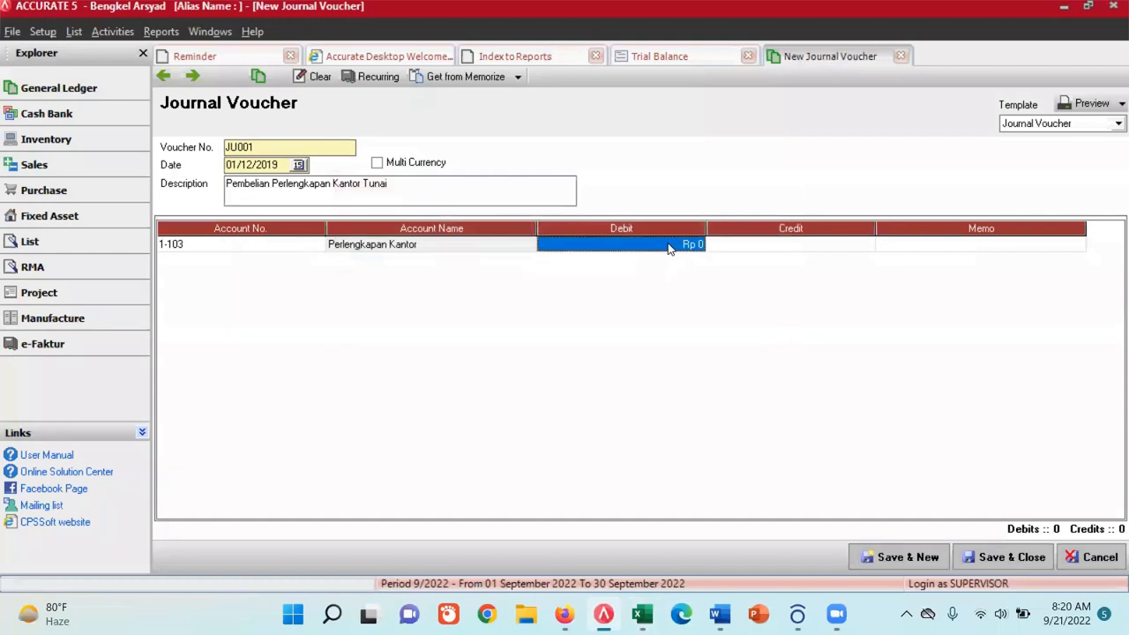
type("1000000")
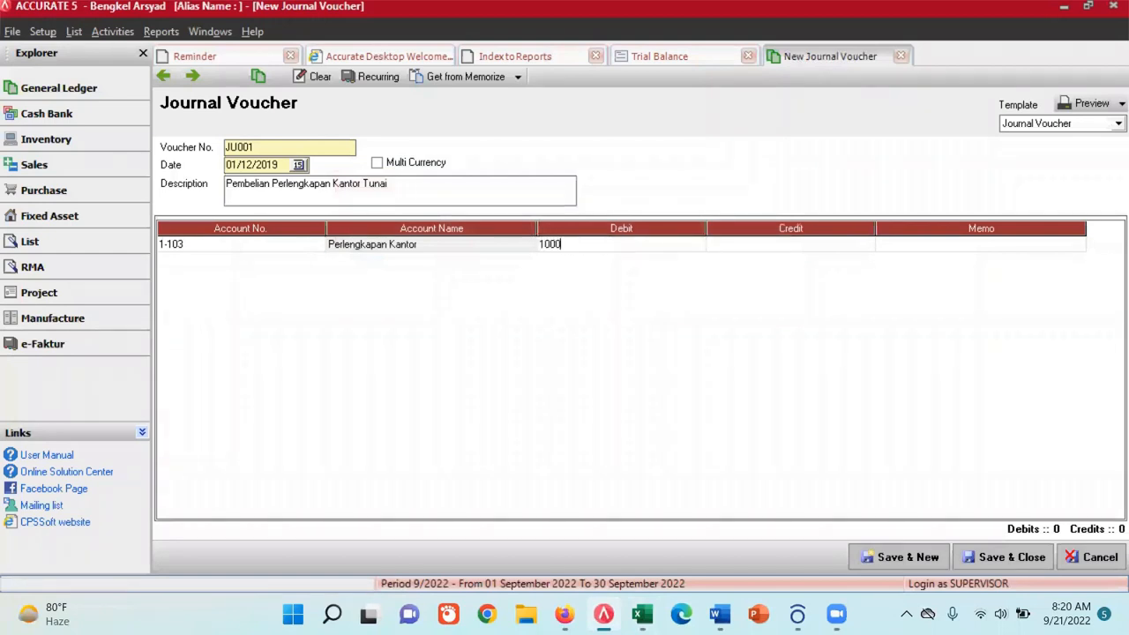
key("Tab")
key("Tab")
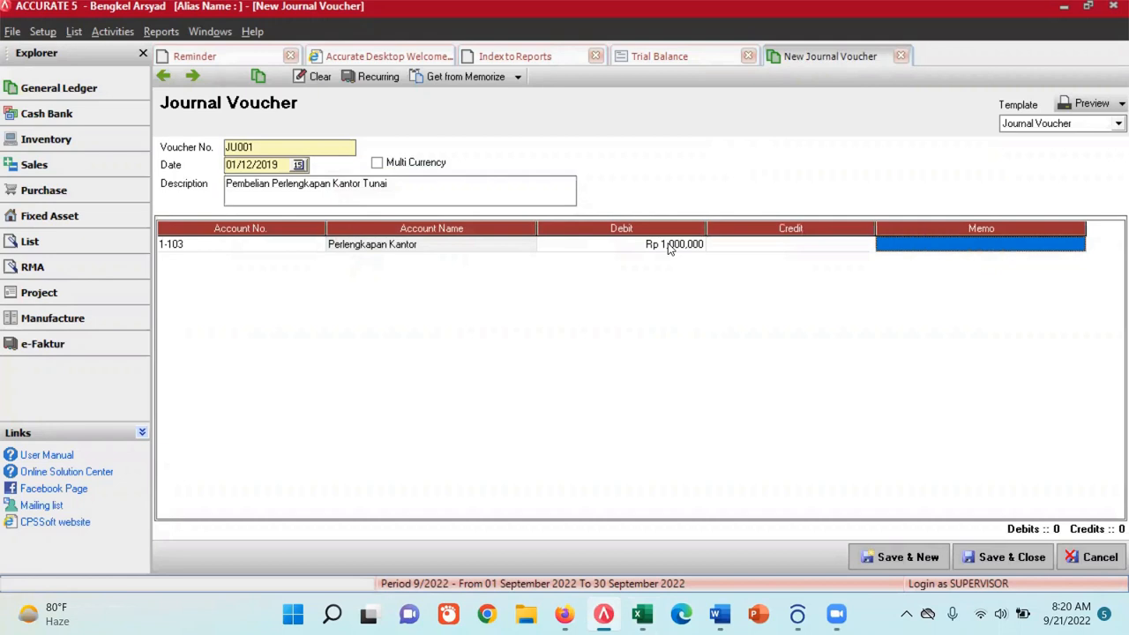
key("Tab")
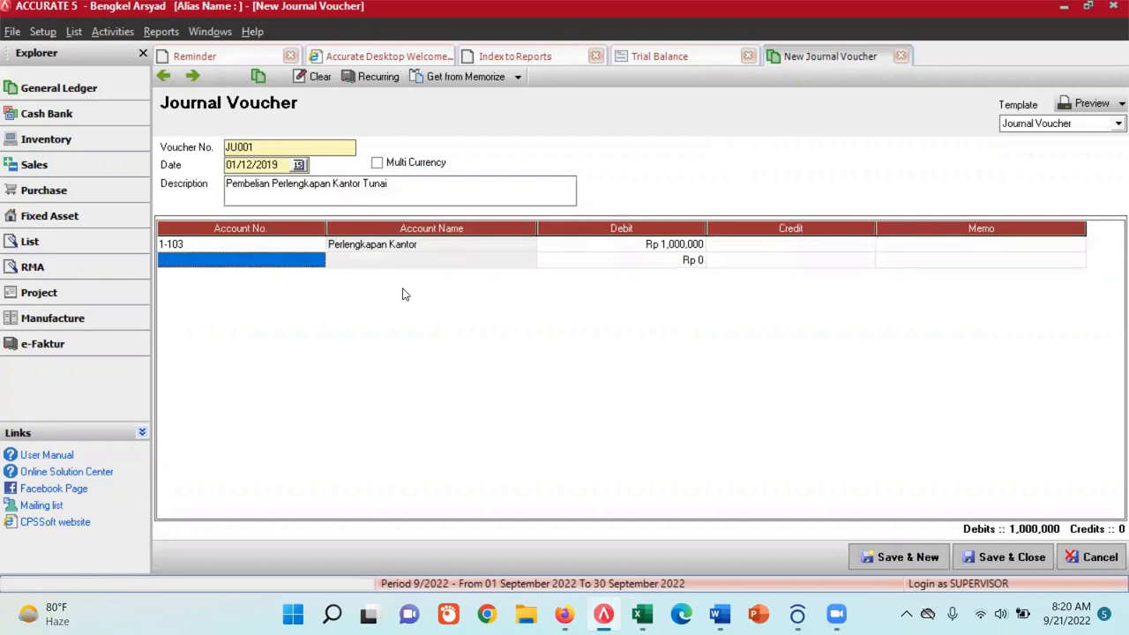
Add 1-101 Kas as the credit account on the second line
left_click(318, 260)
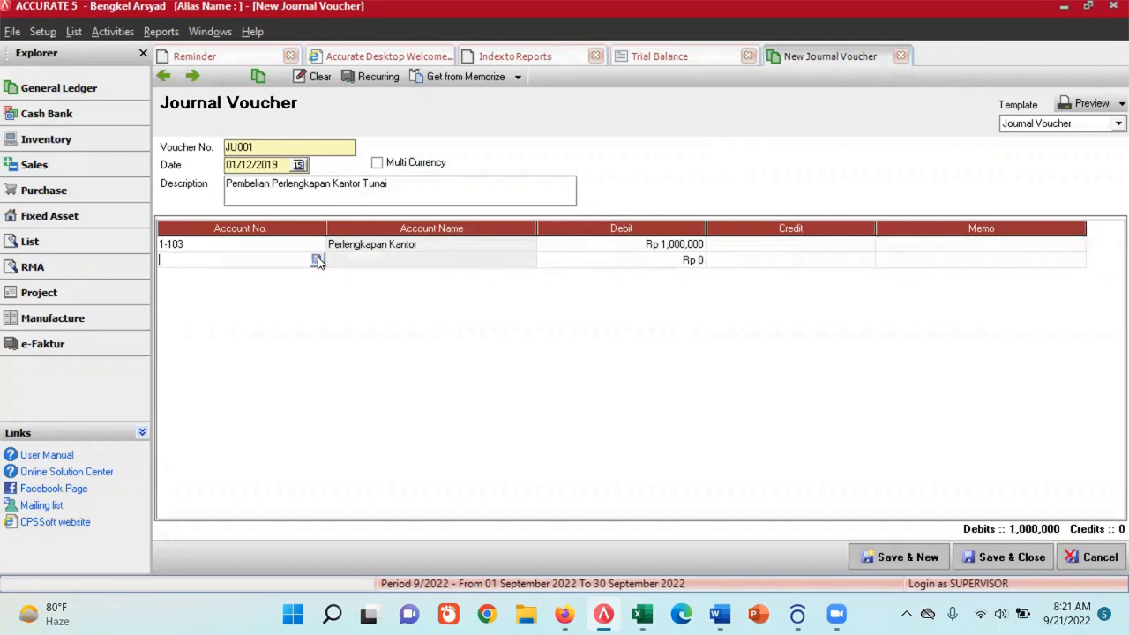
left_click(317, 260)
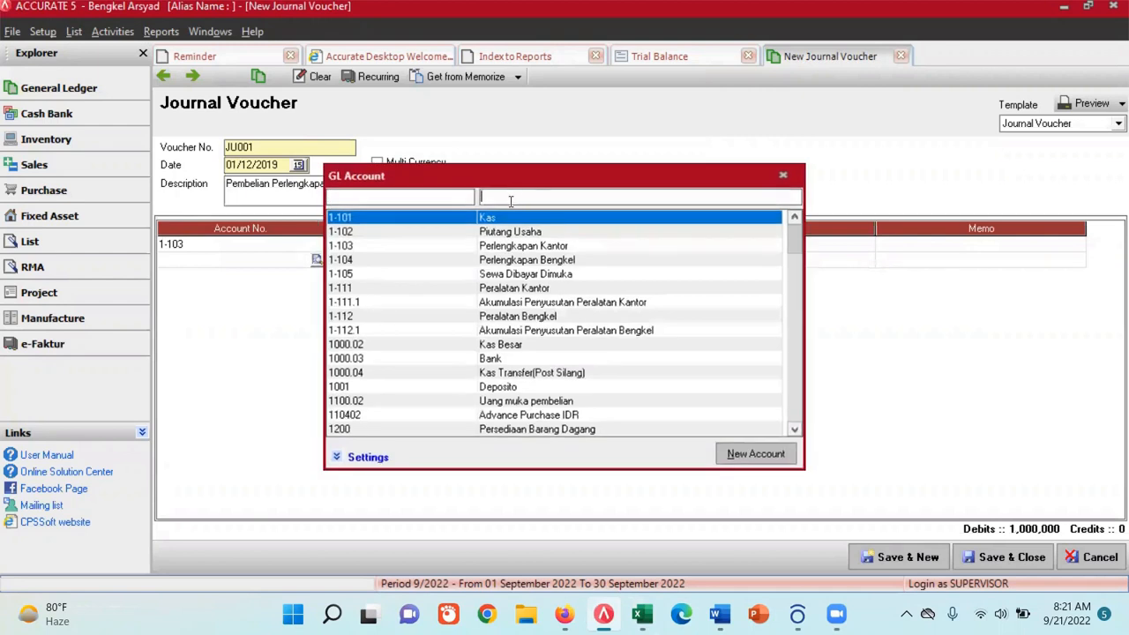
type("kas")
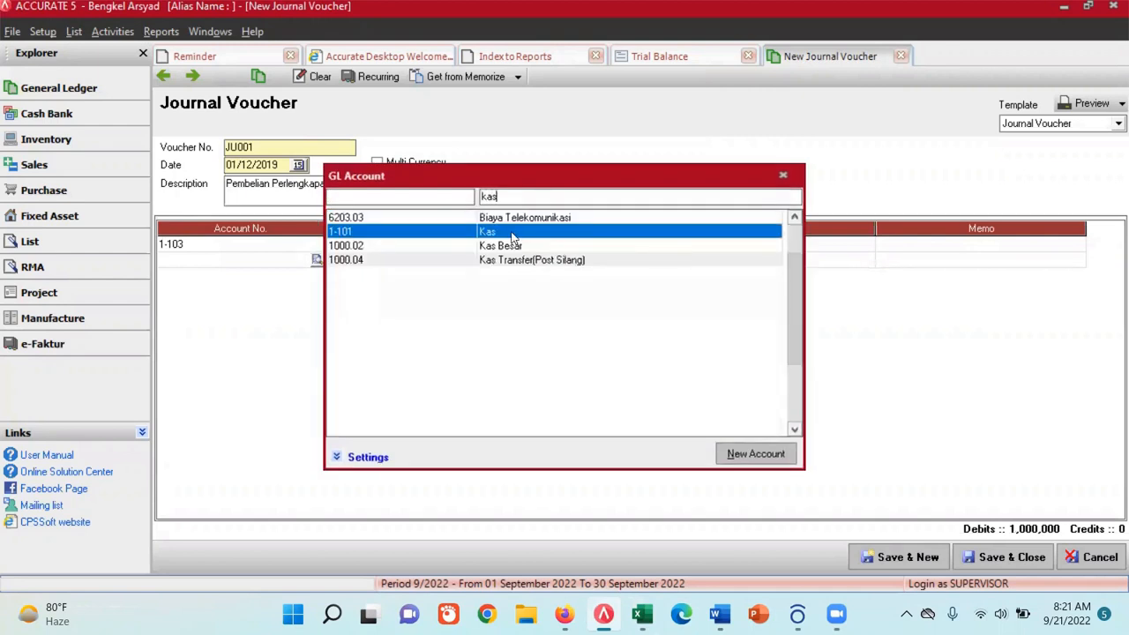
double_click(512, 234)
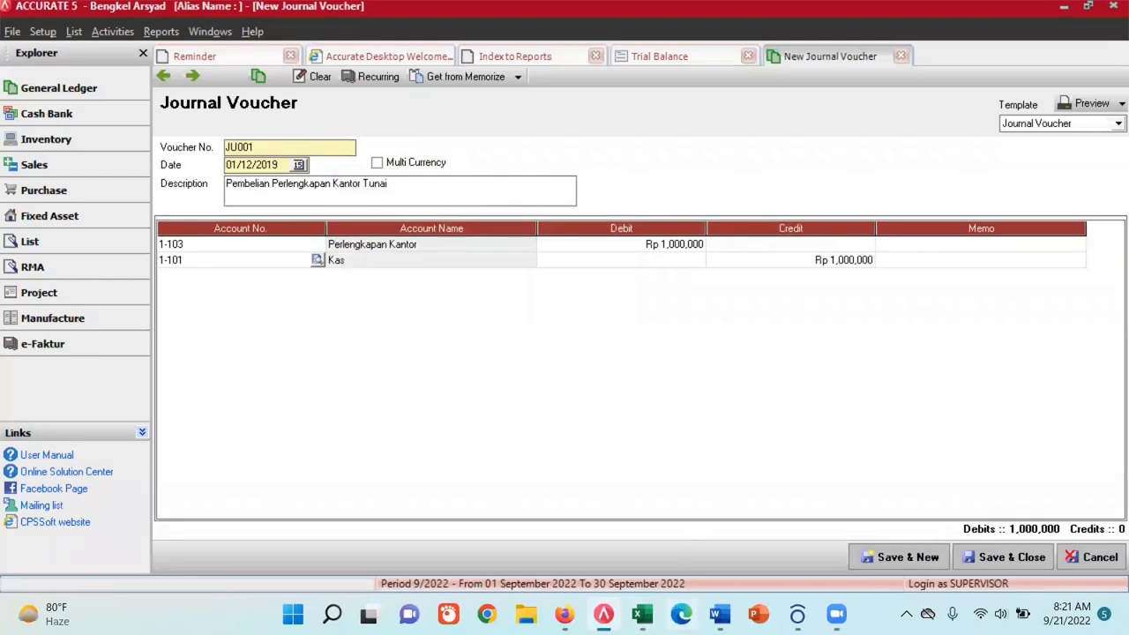
Check the TB sheet, then save JU001 and start a new voucher
left_click(642, 615)
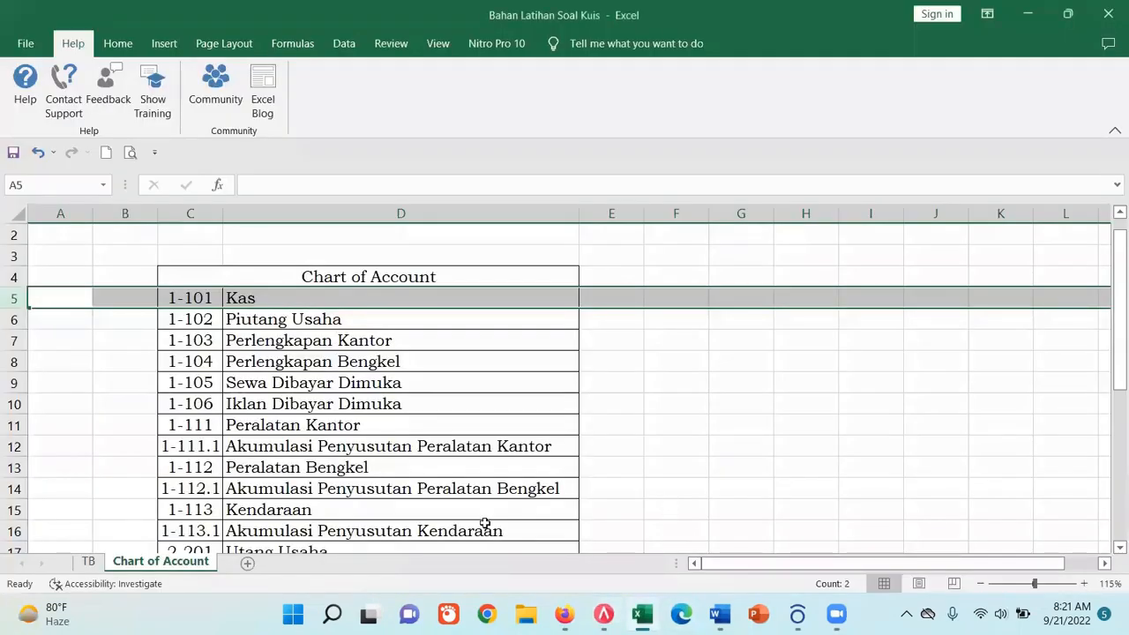
left_click(88, 562)
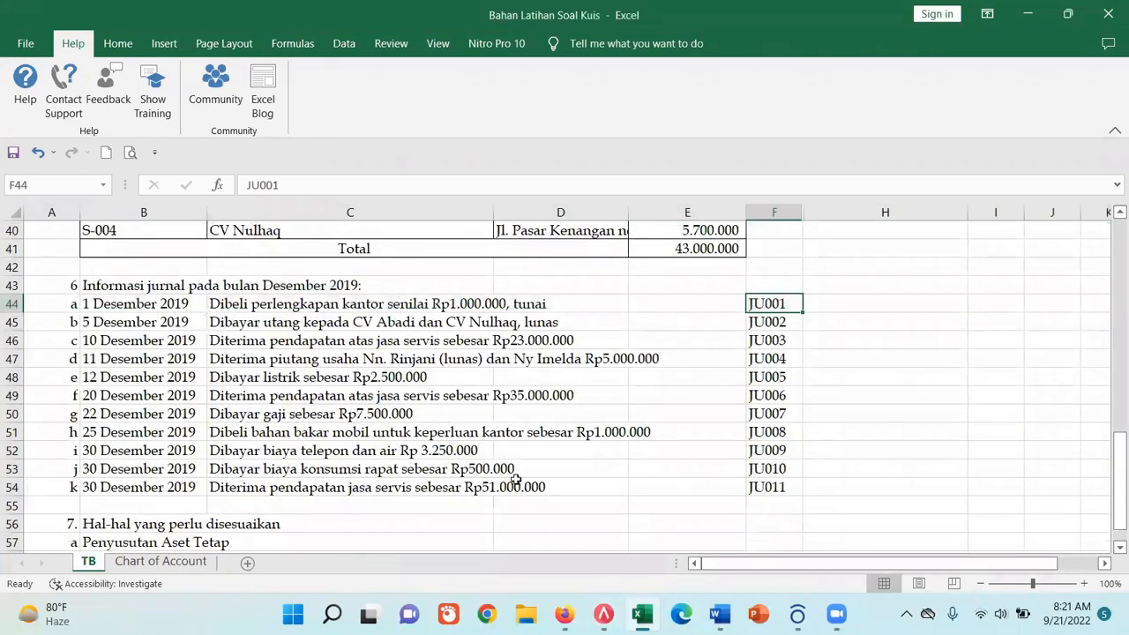
left_click(603, 615)
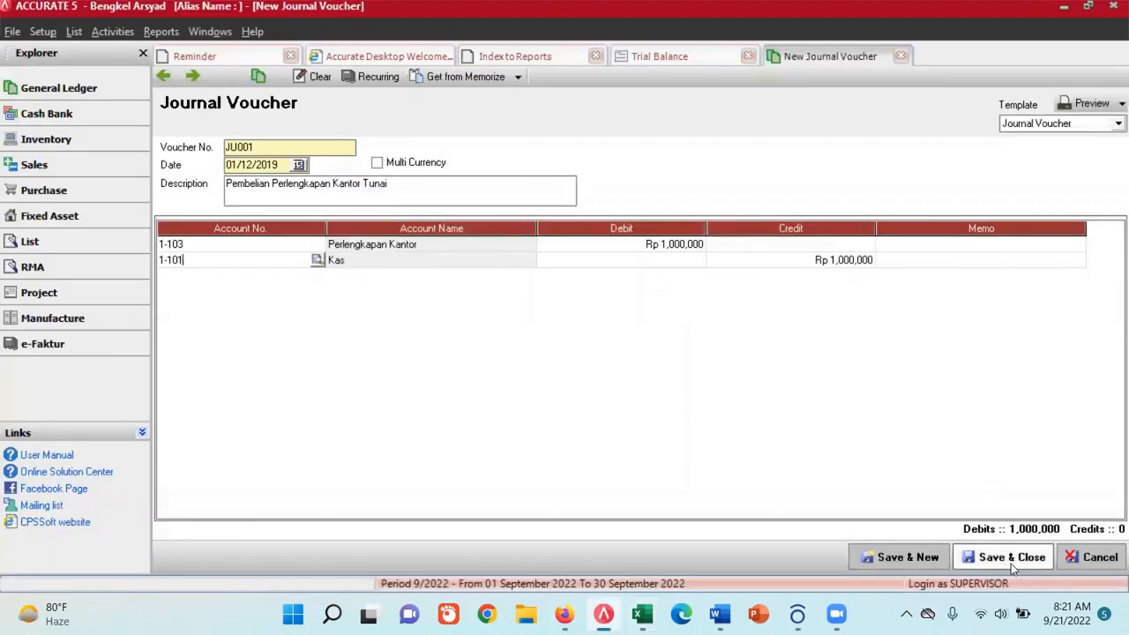
left_click(900, 555)
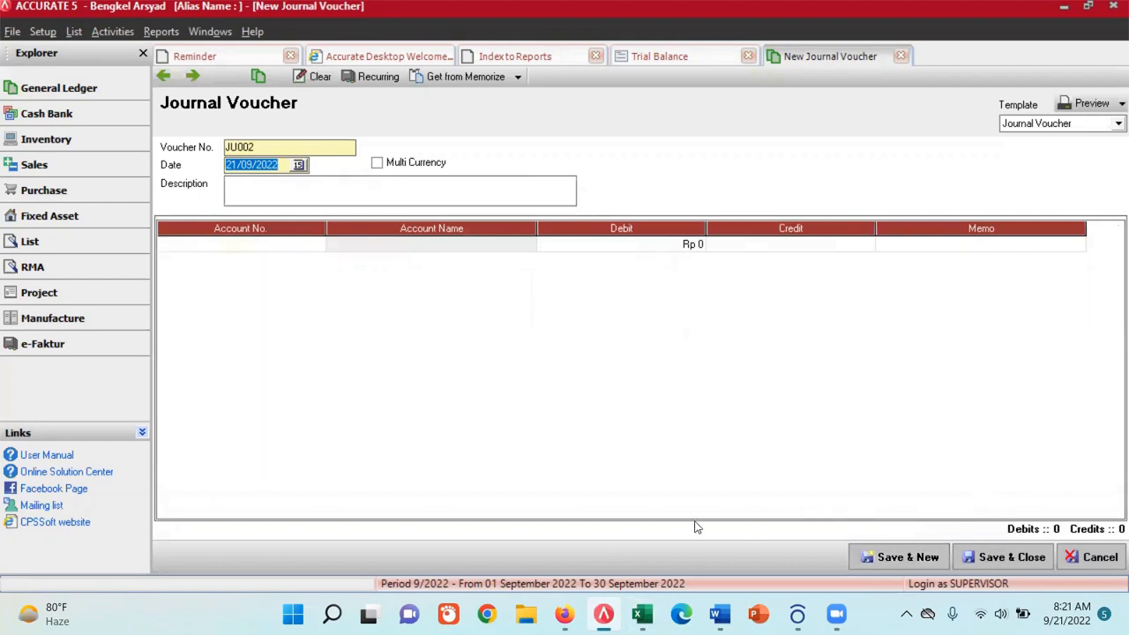
left_click(642, 614)
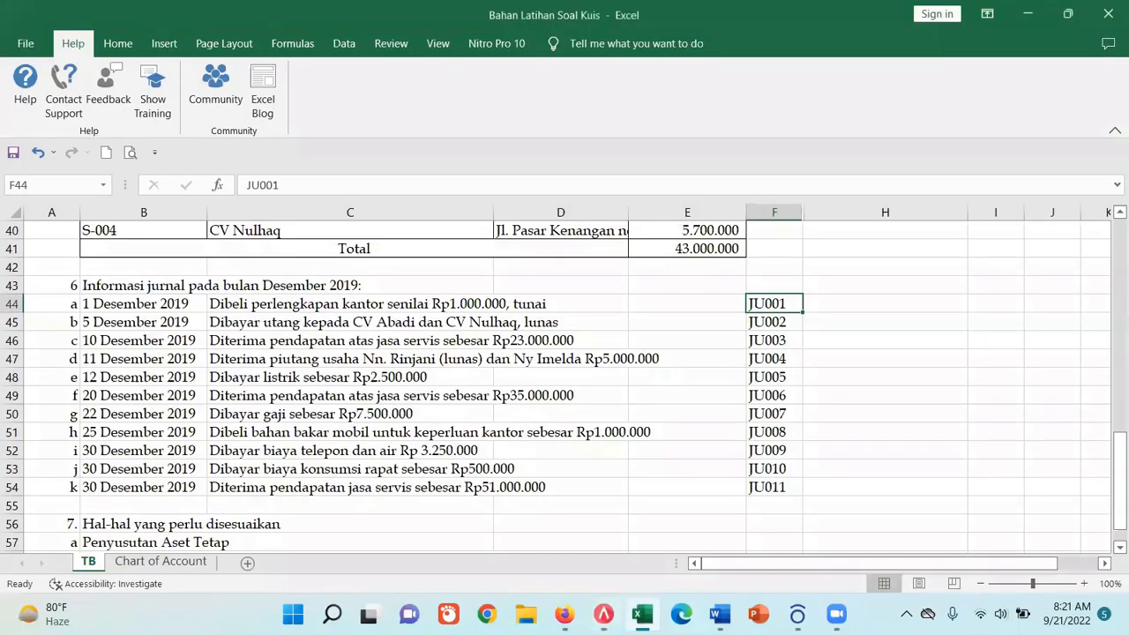
Read the 5 Desember 2019 debt-payment row in Excel, then return to Accurate
left_click(11, 322)
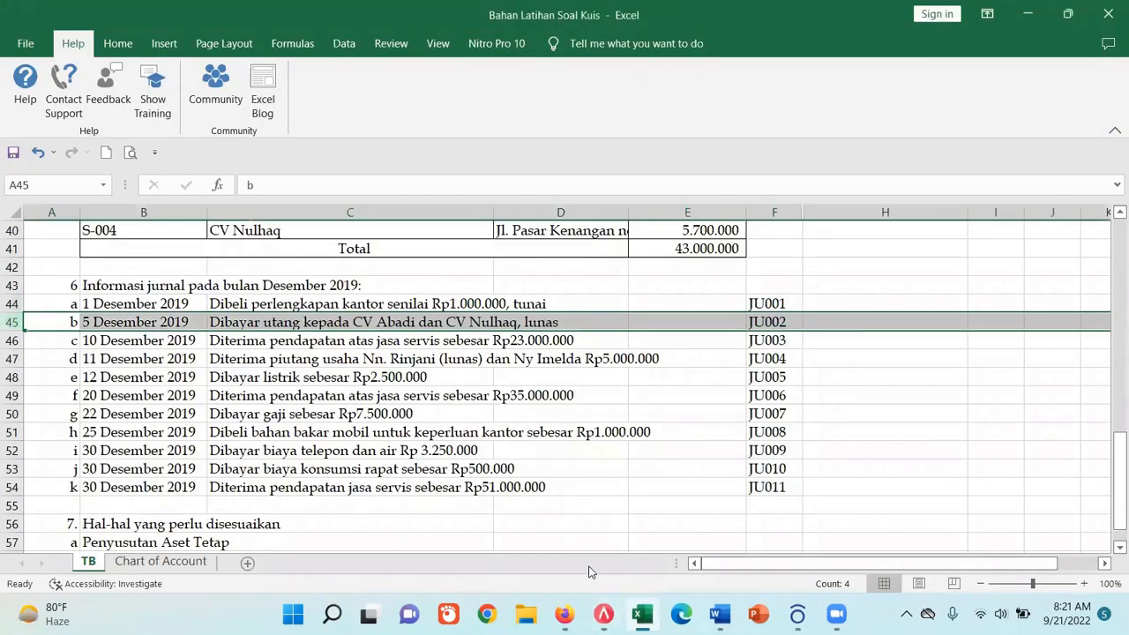
left_click(603, 613)
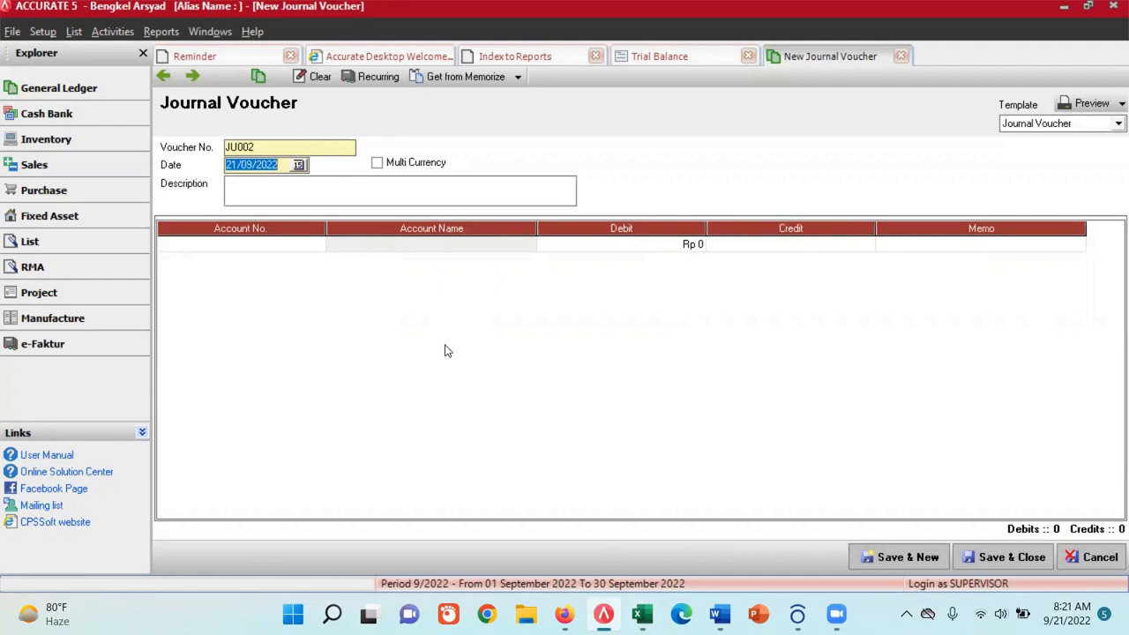
Type 'Pembayaran utang kepada CV Abadi dan CV Nulhaq, Lunas' into the JU002 Description box
left_click(274, 198)
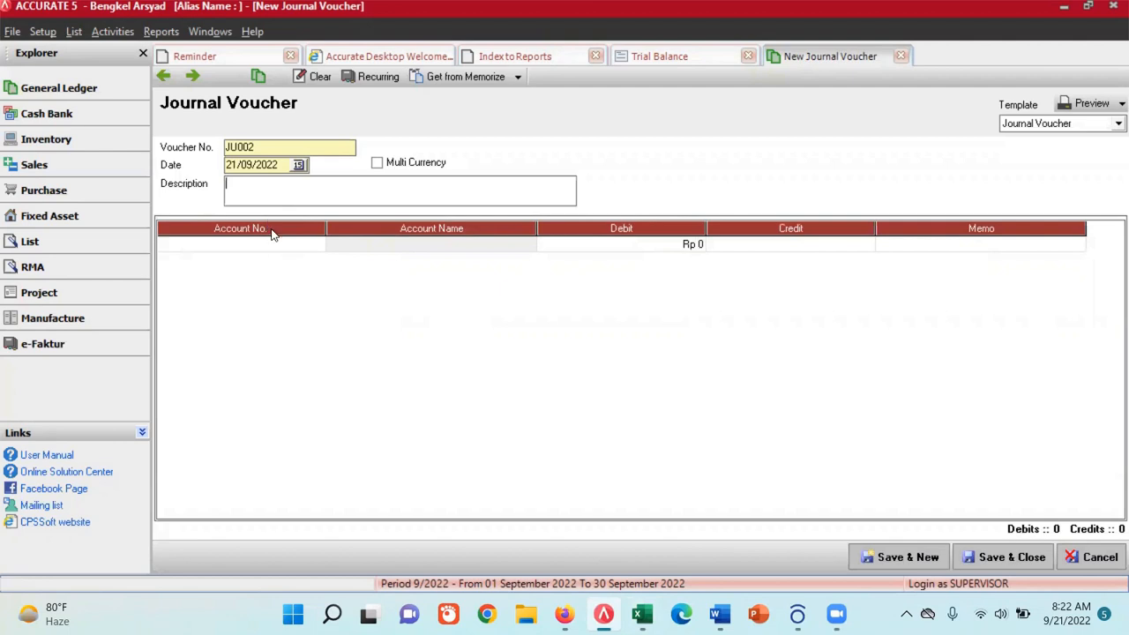
type("p")
type("Pembayaran utang")
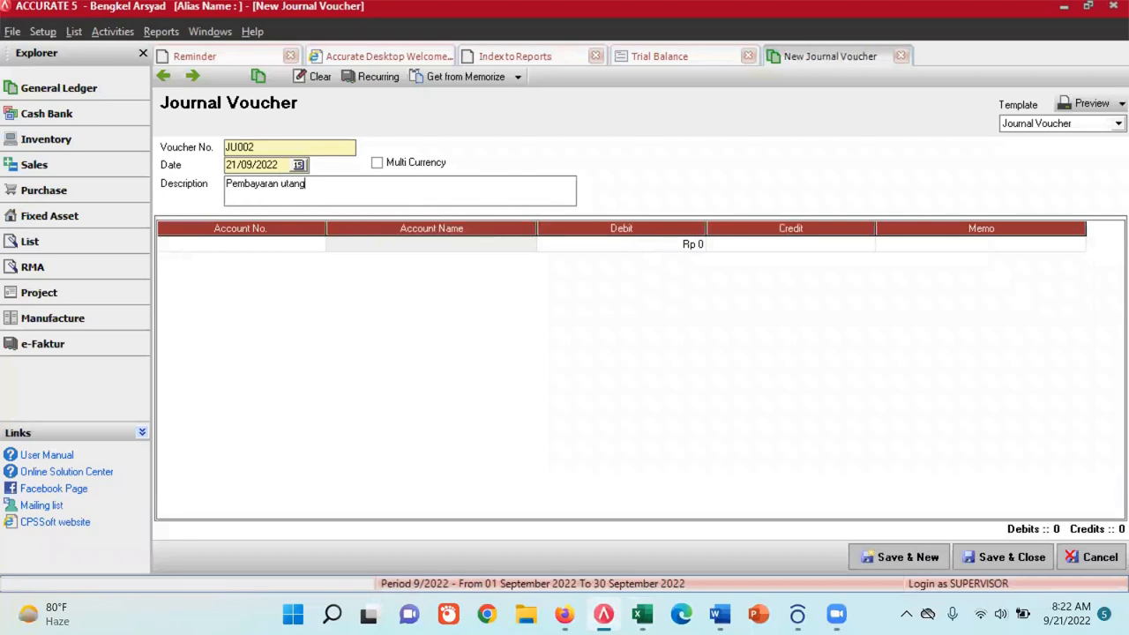
type(" kepada CV Abadi dan CV Nulhaq")
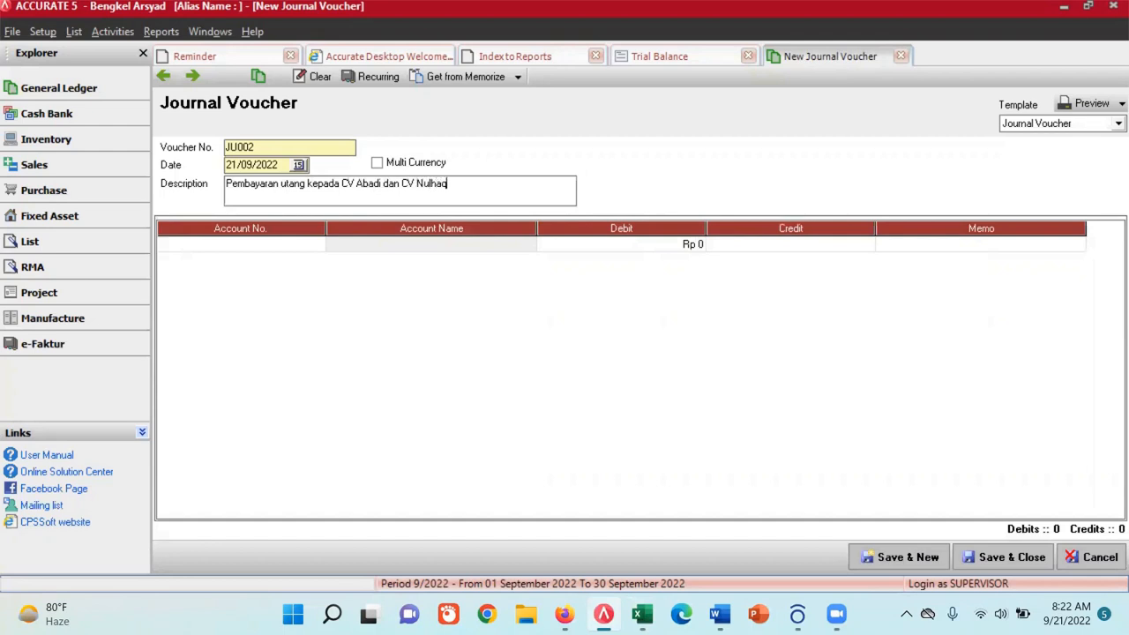
type(", Luna")
Select CV Nulhaq's 5.700.000 and CV Abadi's 11.300.000 in Excel to see 17.000.000 total
left_click(642, 614)
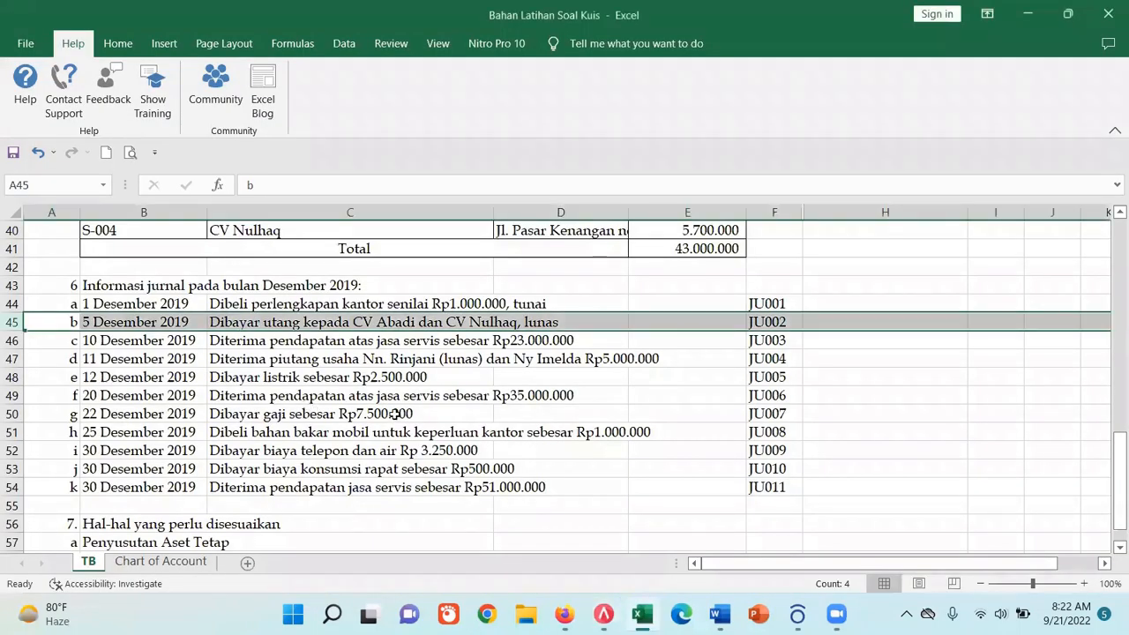
scroll(395, 413, "up", 3)
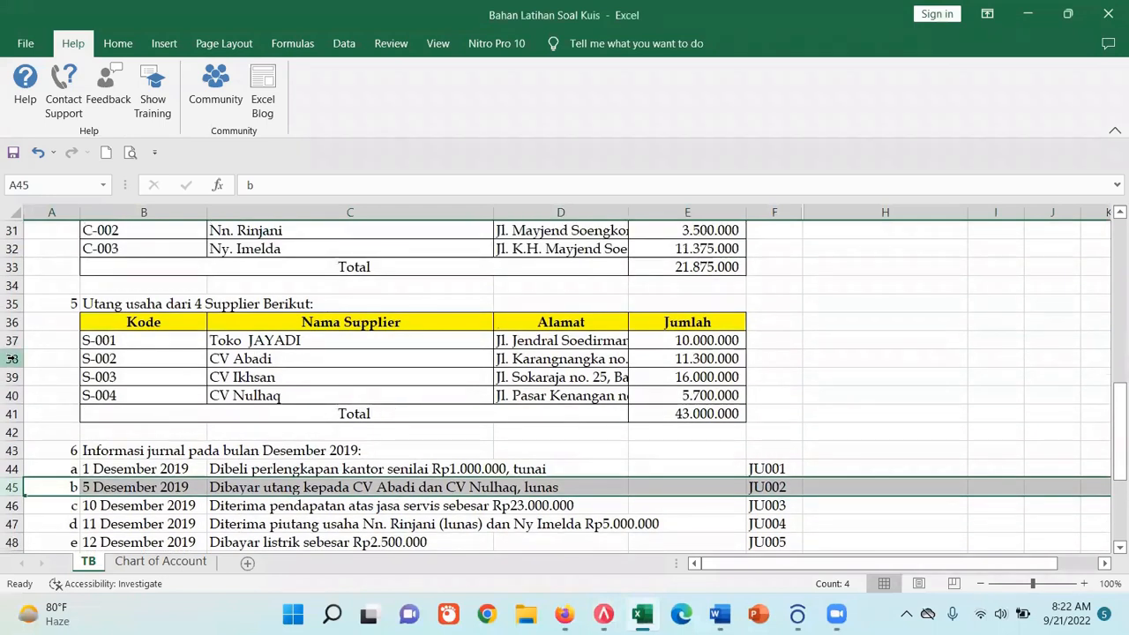
left_click(11, 358)
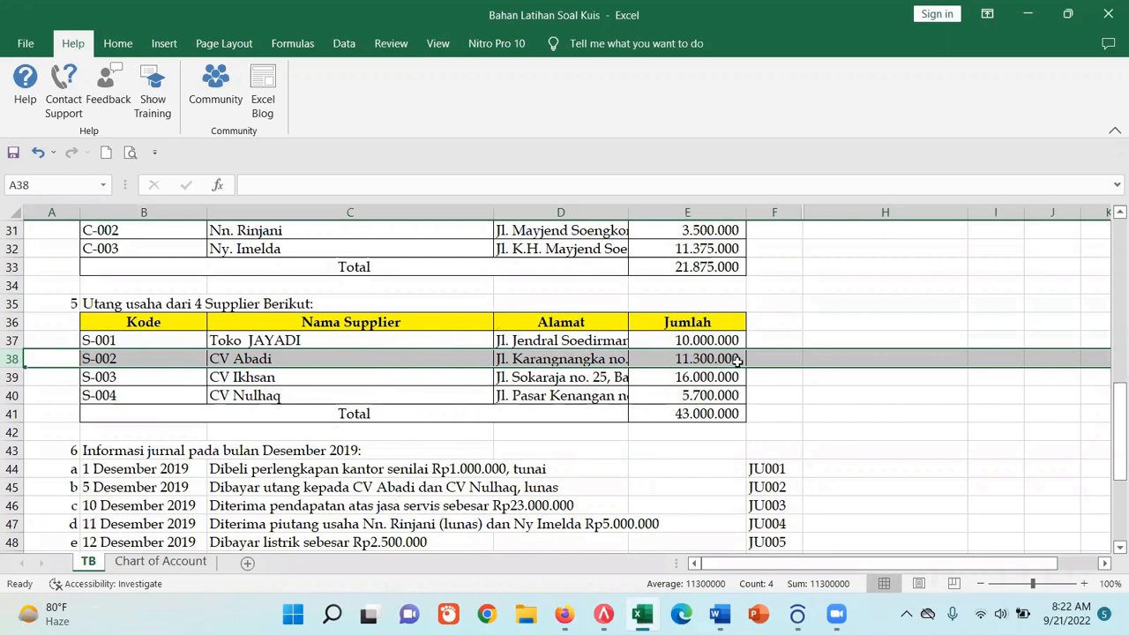
left_click(709, 397)
left_click(701, 361, "ctrl")
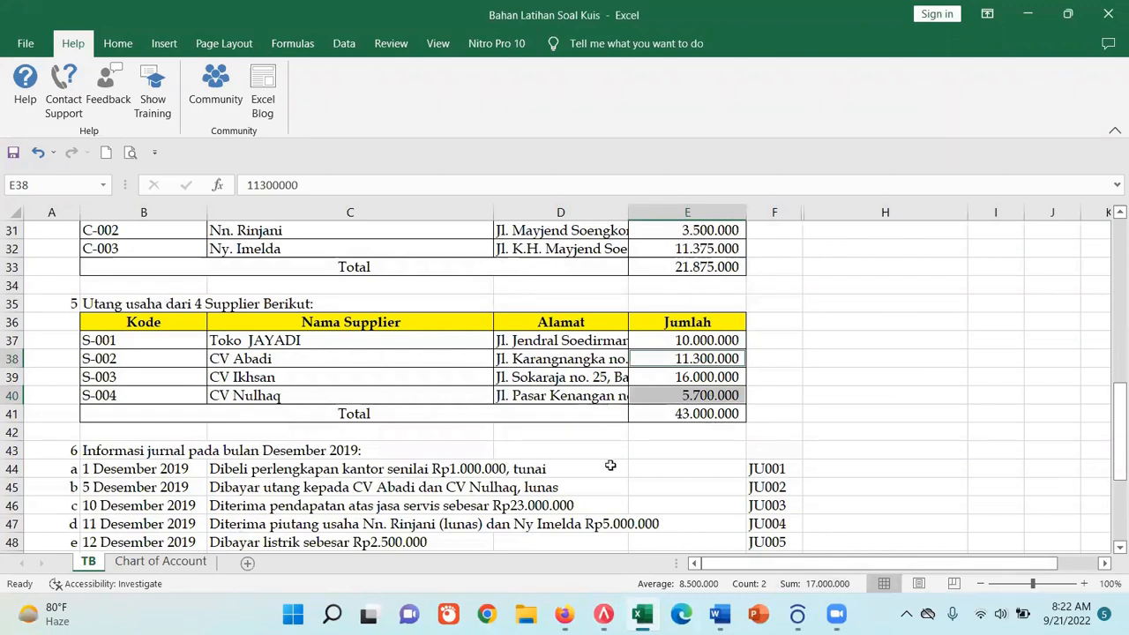
Add a 2-201 Utang Usaha debit line of Rp 17,000,000
left_click(603, 615)
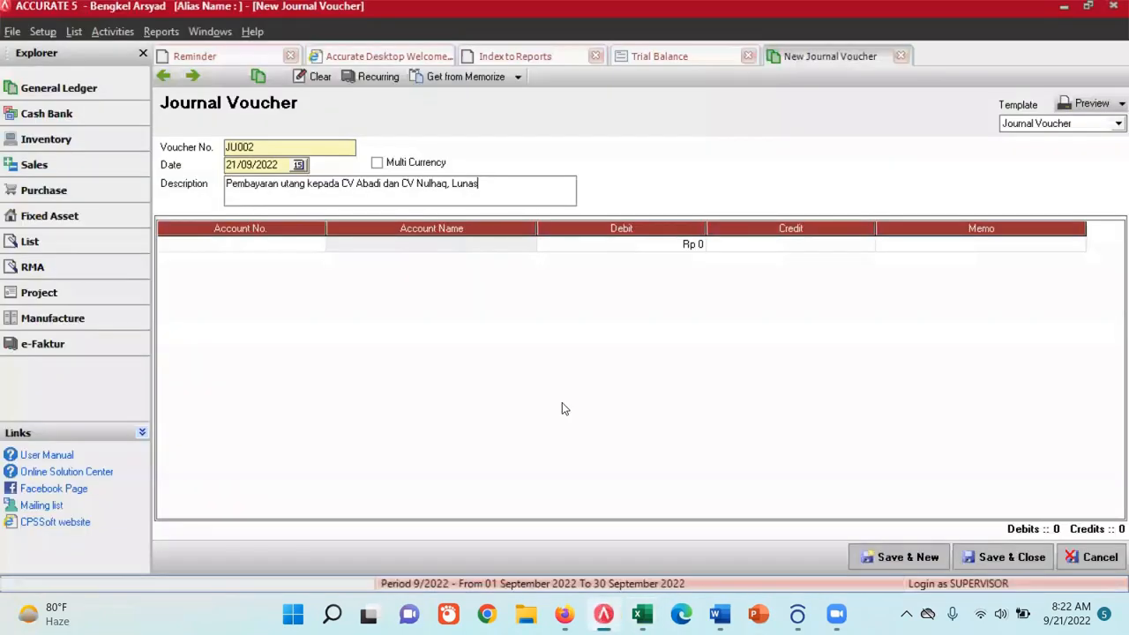
left_click(258, 247)
left_click(317, 245)
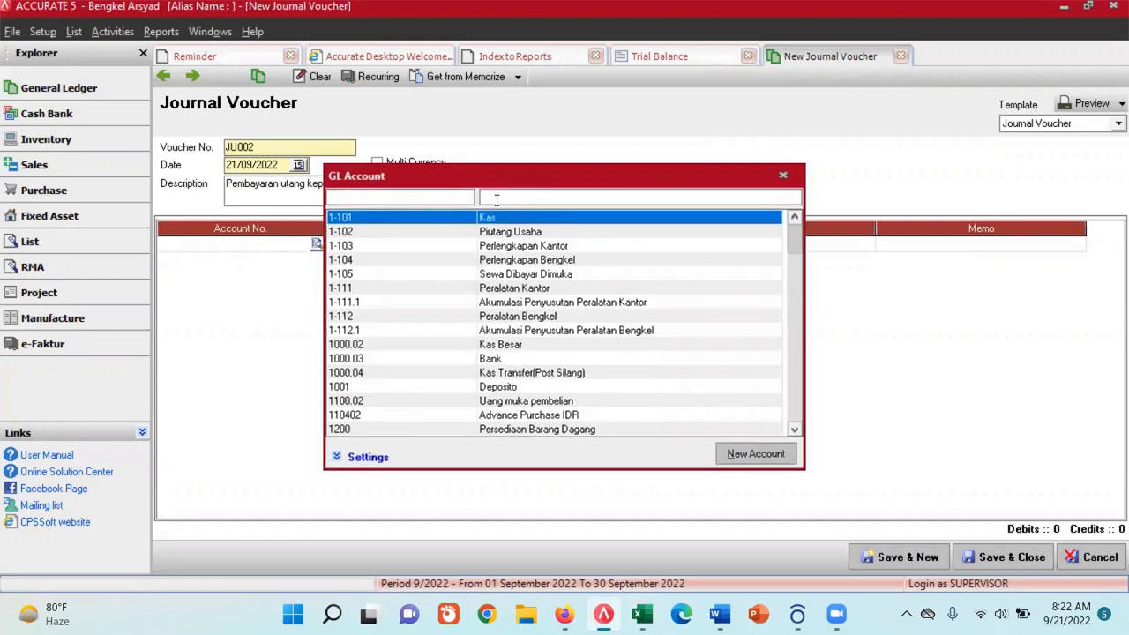
type("utang")
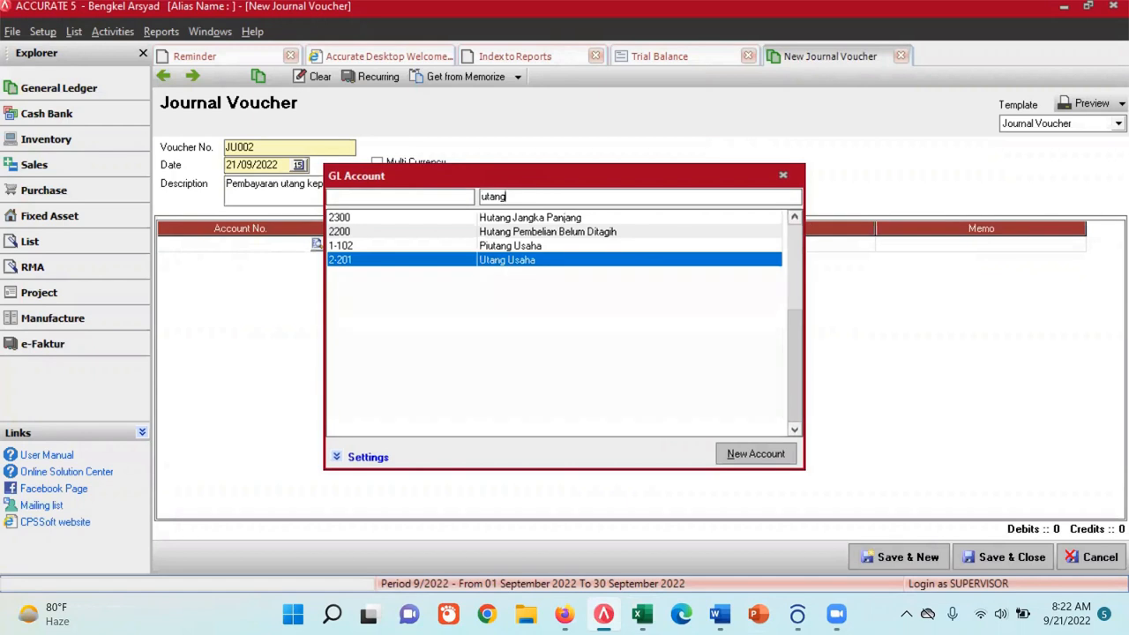
double_click(517, 259)
left_click(613, 248)
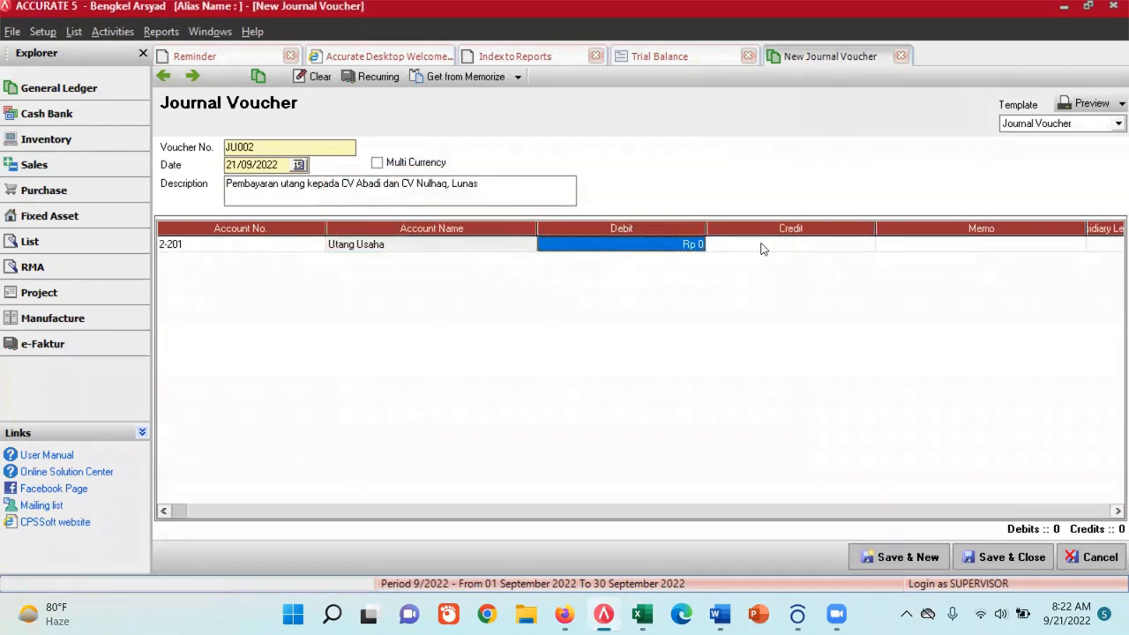
type("1")
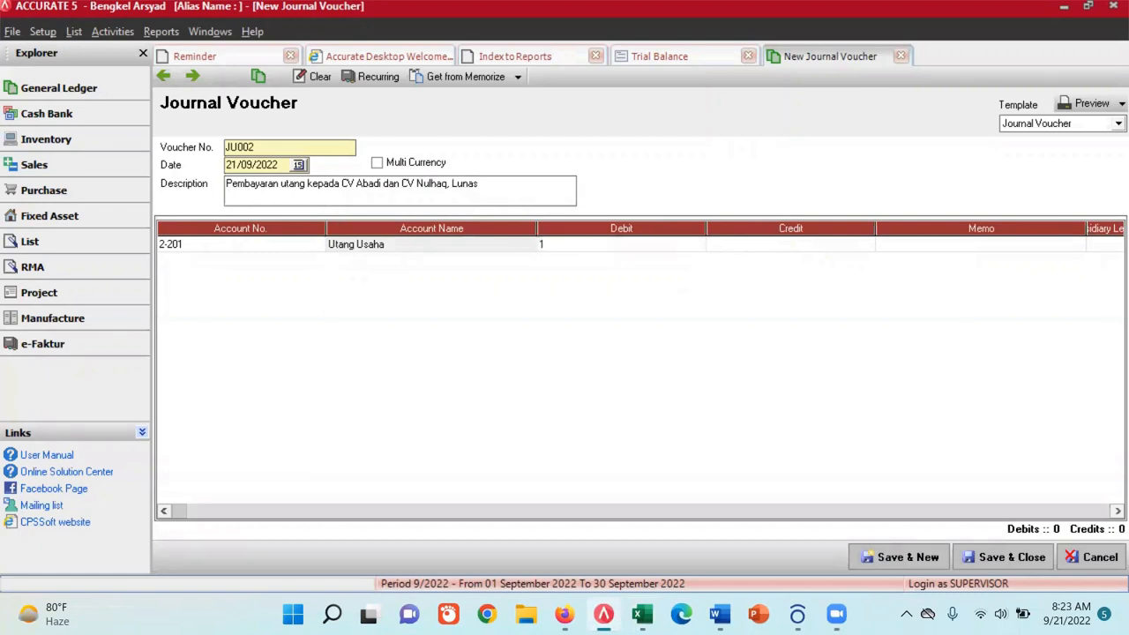
type("7,000,000")
key("Tab")
key("Tab")
key("Tab")
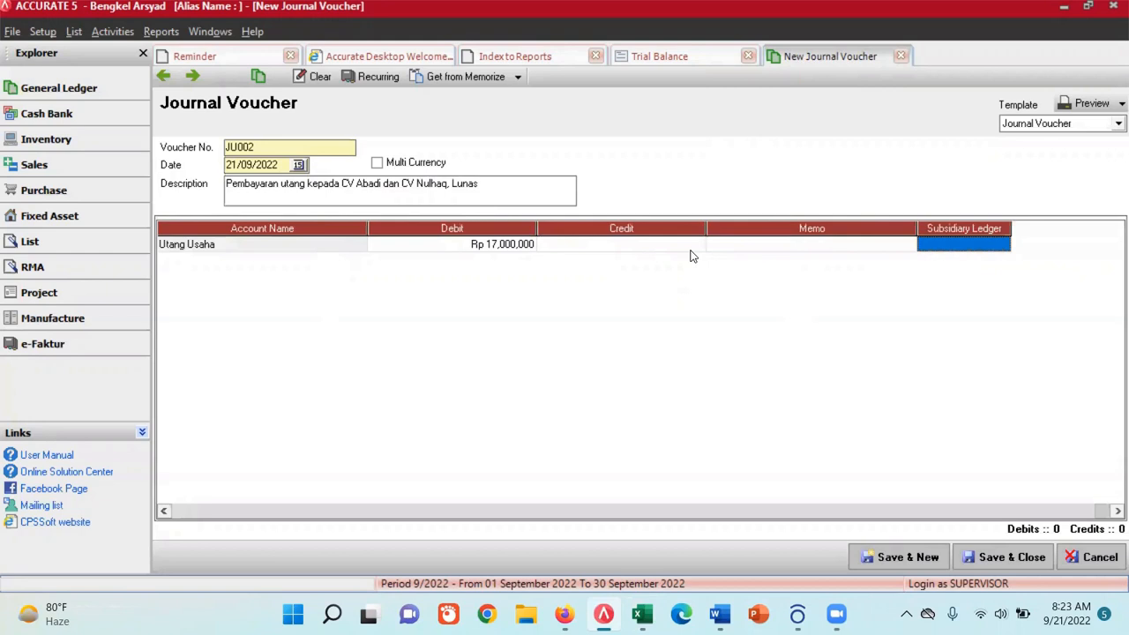
Set the line's subsidiary ledger vendor, trying S-004 CV Nulhaq, ending with S-002 CV Abadi
double_click(970, 248)
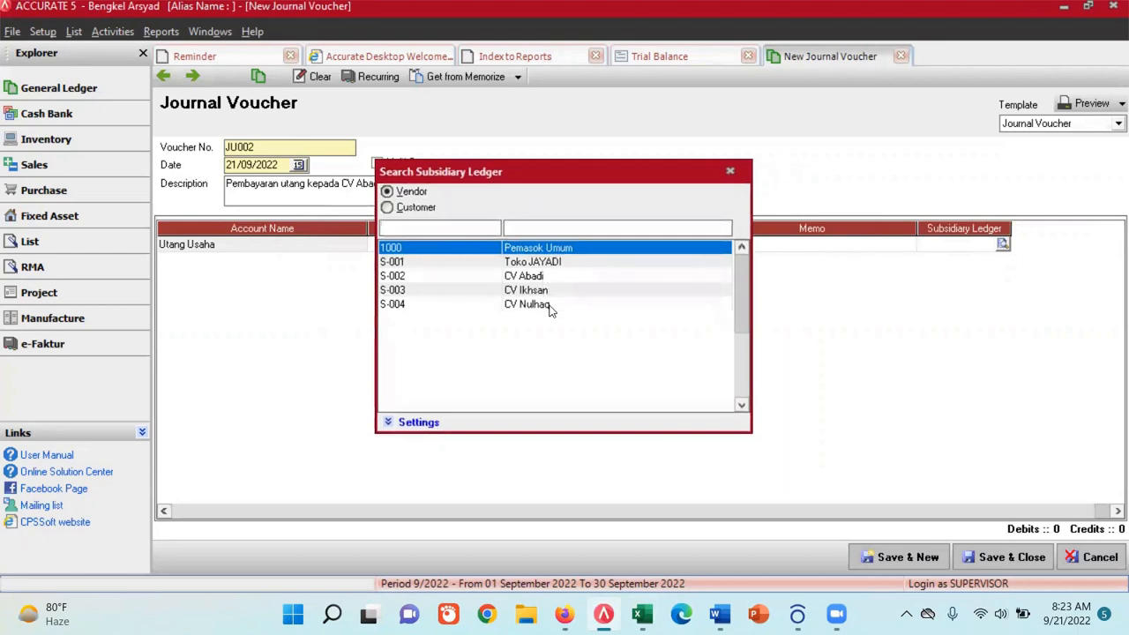
left_click(537, 277)
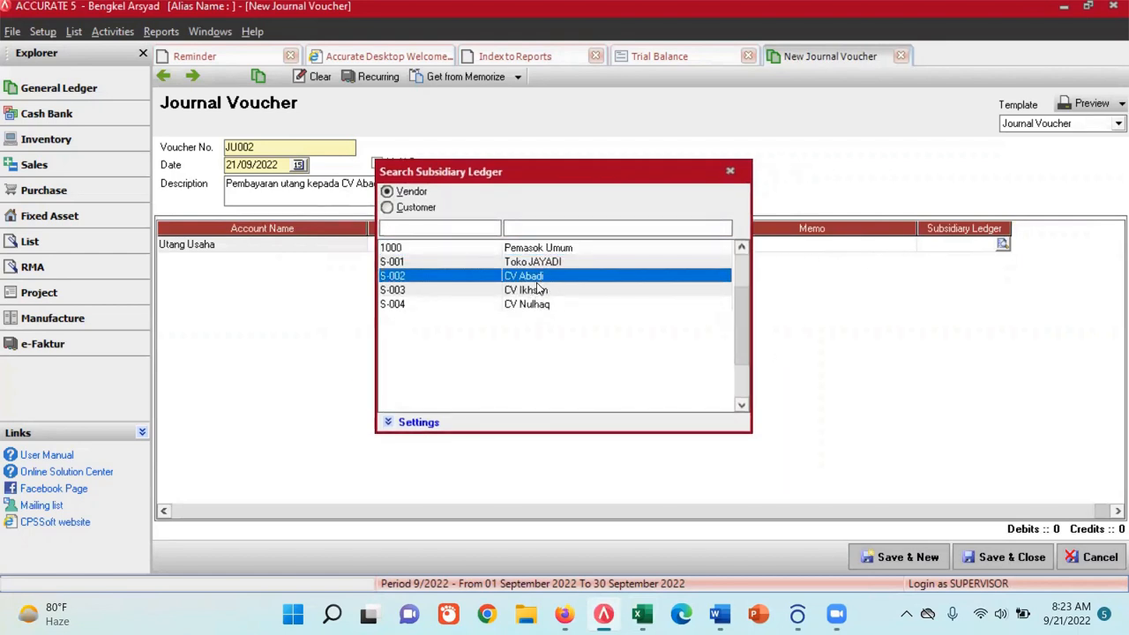
double_click(538, 278)
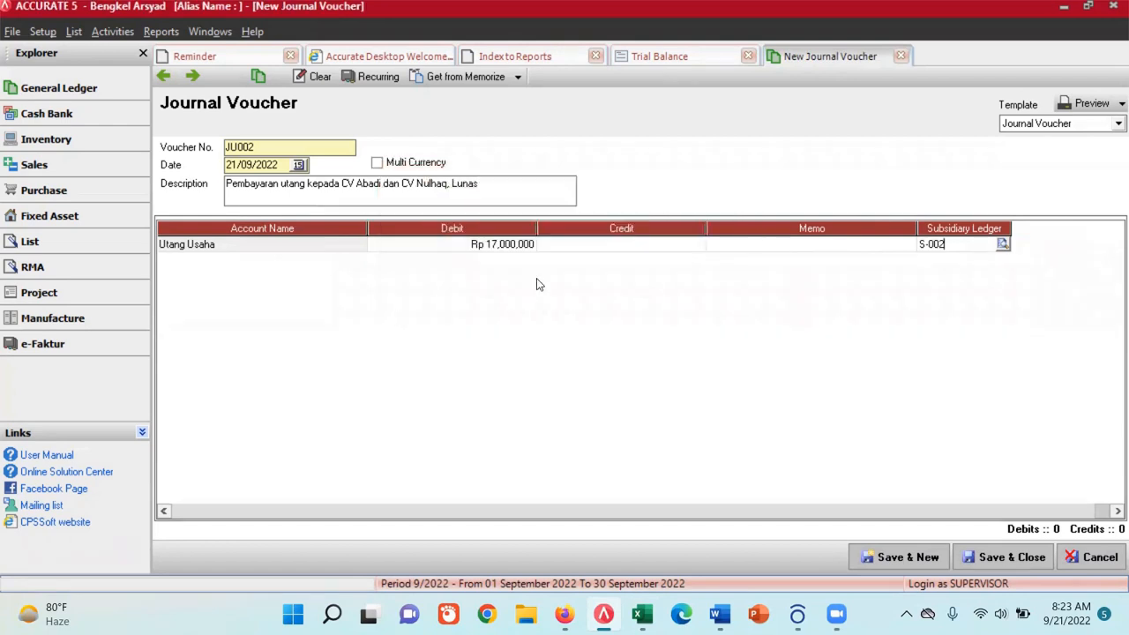
left_click(1002, 245)
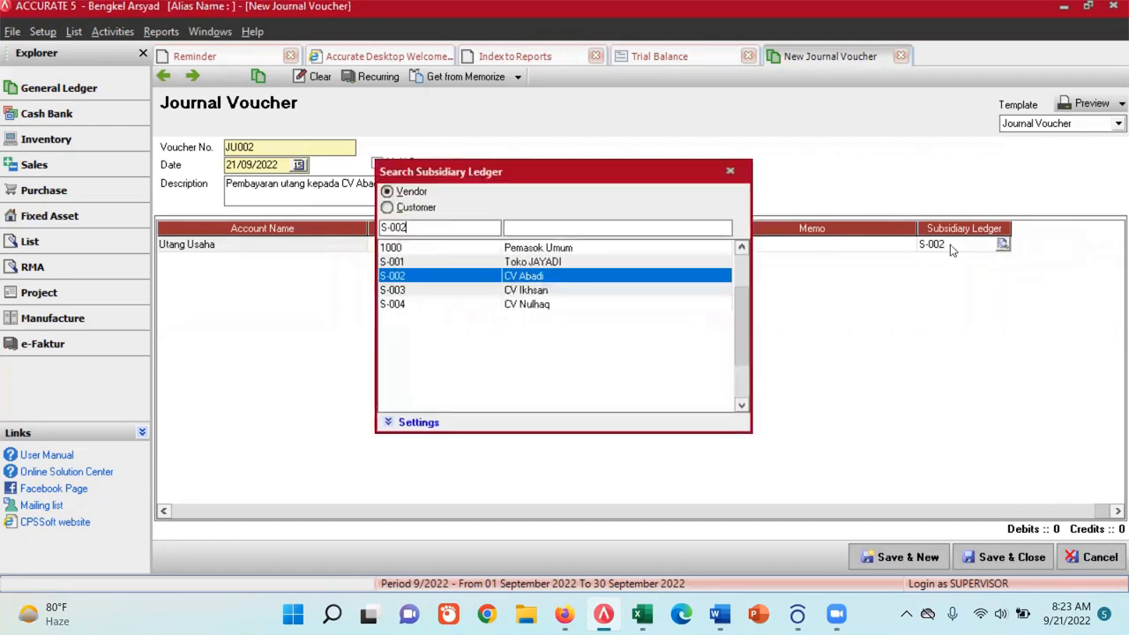
double_click(546, 305)
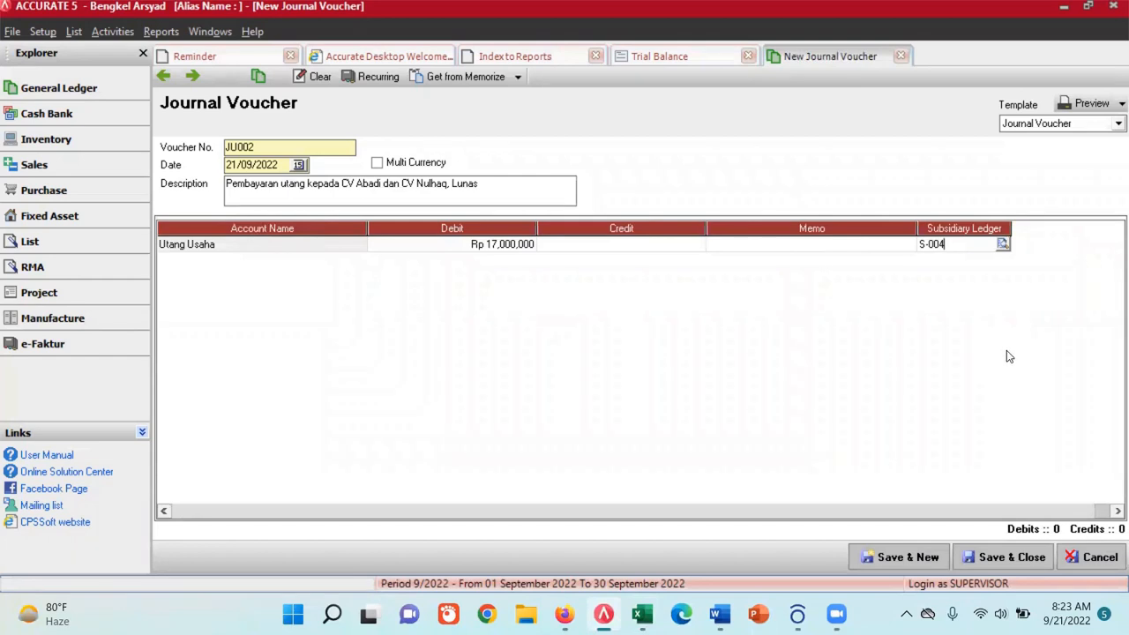
left_click(609, 244)
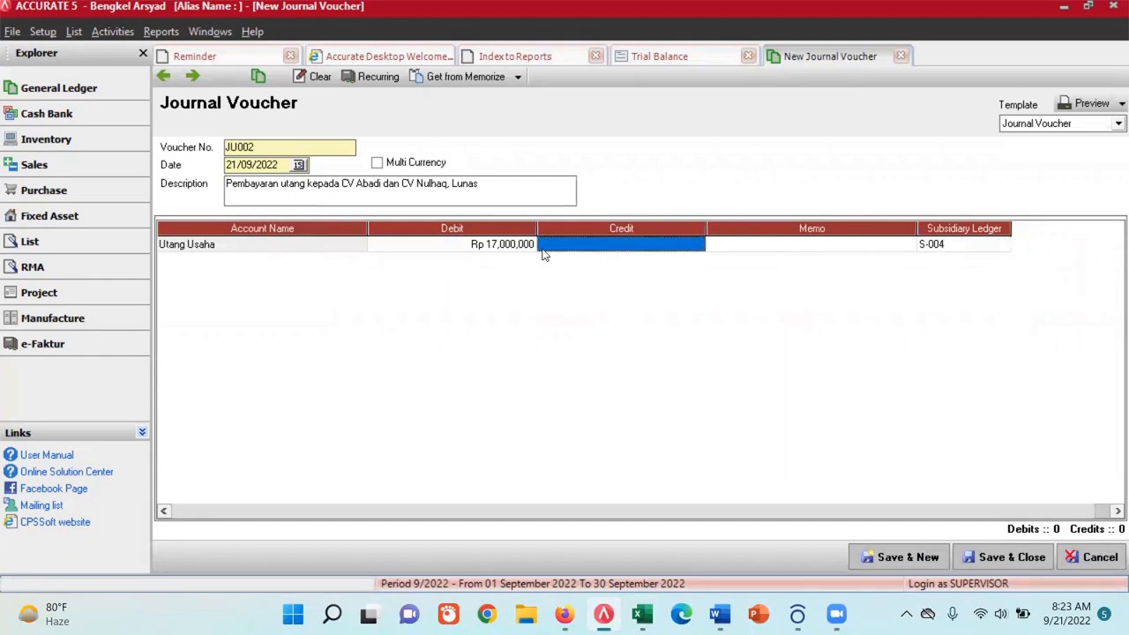
left_click(468, 247)
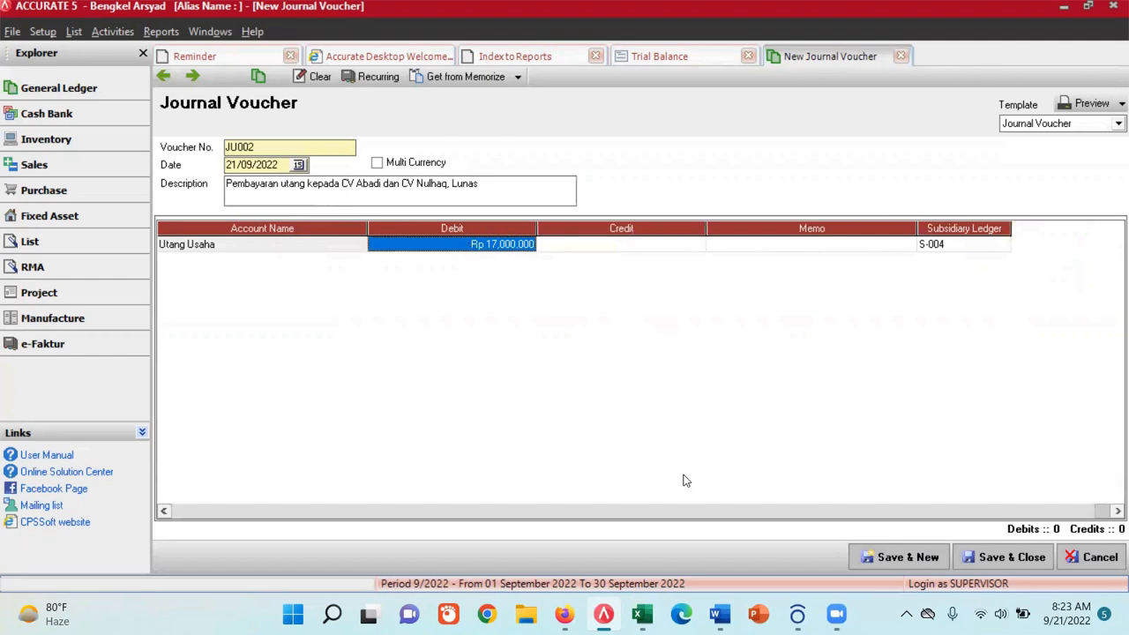
left_click(1000, 247)
left_click(1006, 247)
left_click(1002, 244)
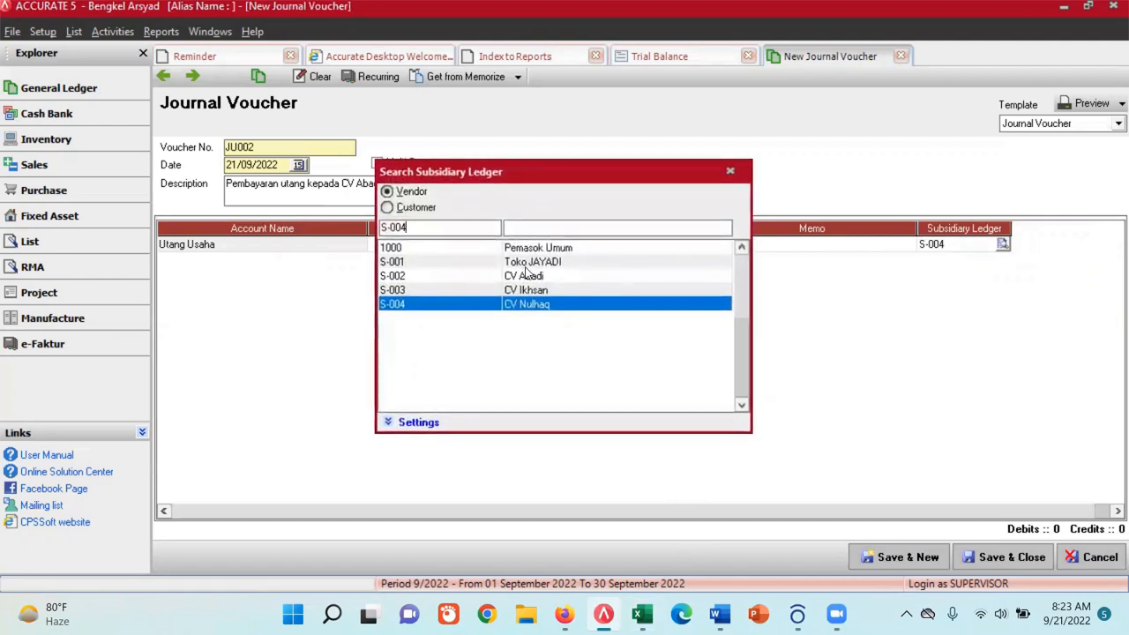
double_click(528, 275)
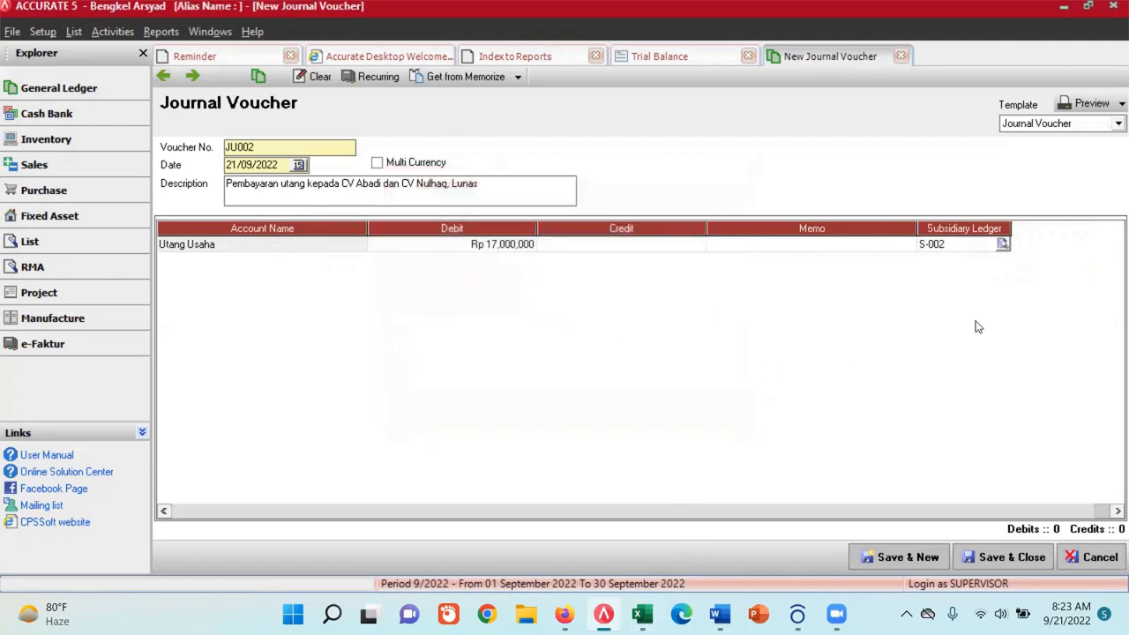
Review the Utang Usaha line's cells and check supplier amounts in Excel
left_click(806, 250)
left_click(655, 249)
left_click(472, 247)
left_click(324, 249)
left_click(494, 248)
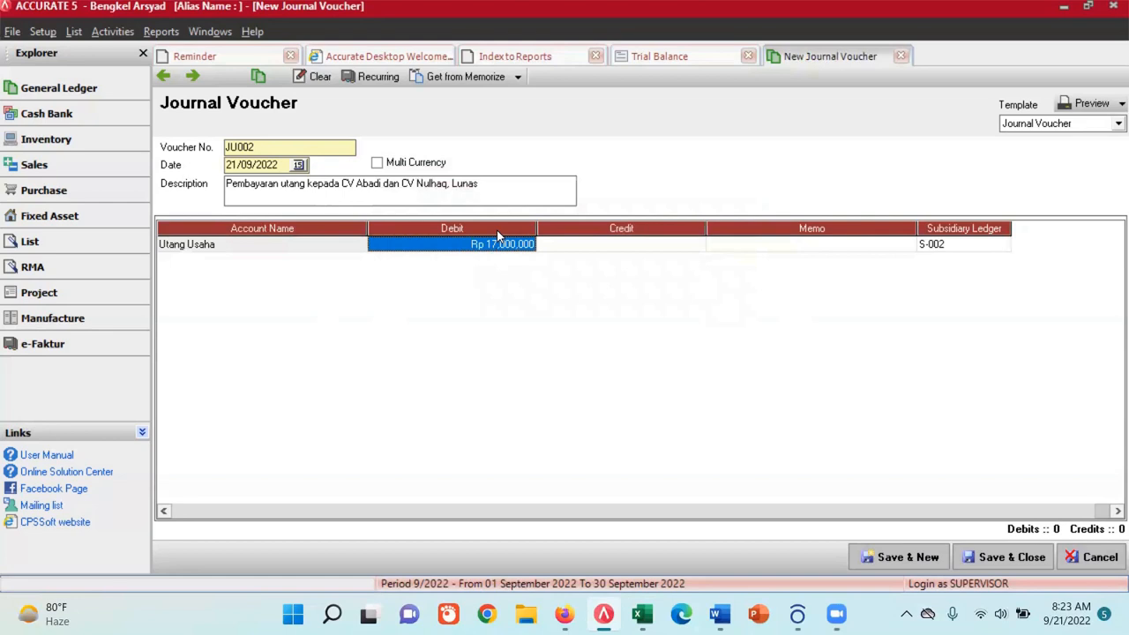
left_click(642, 615)
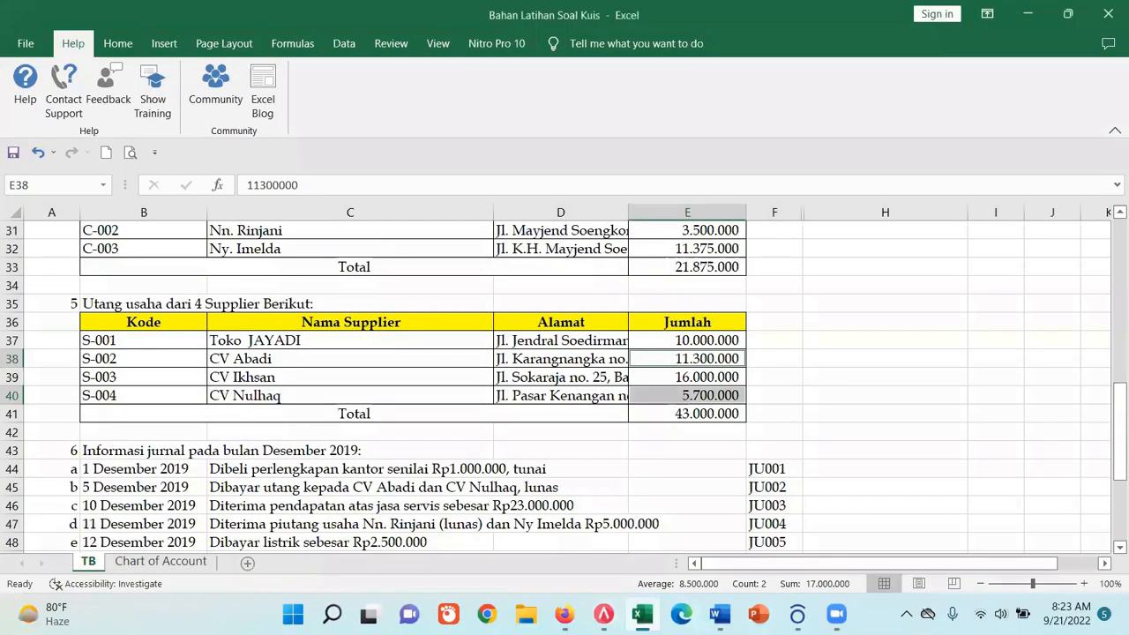
left_click(603, 615)
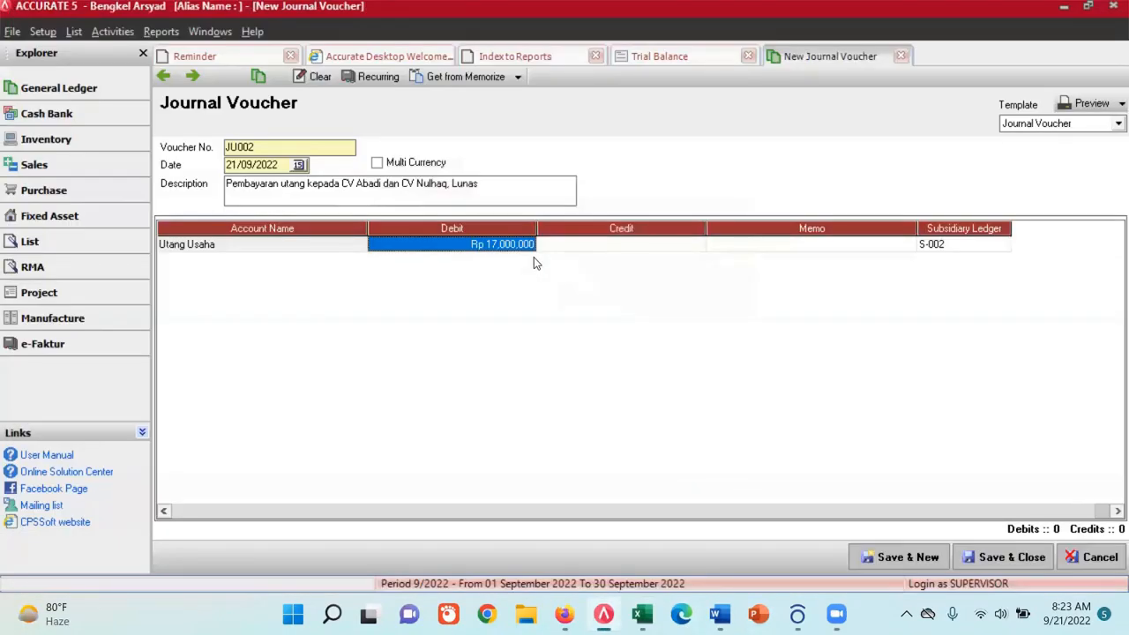
Change line one's Utang Usaha debit to 11,300,000, keeping subsidiary S-002
left_click(500, 239)
double_click(499, 244)
type("1")
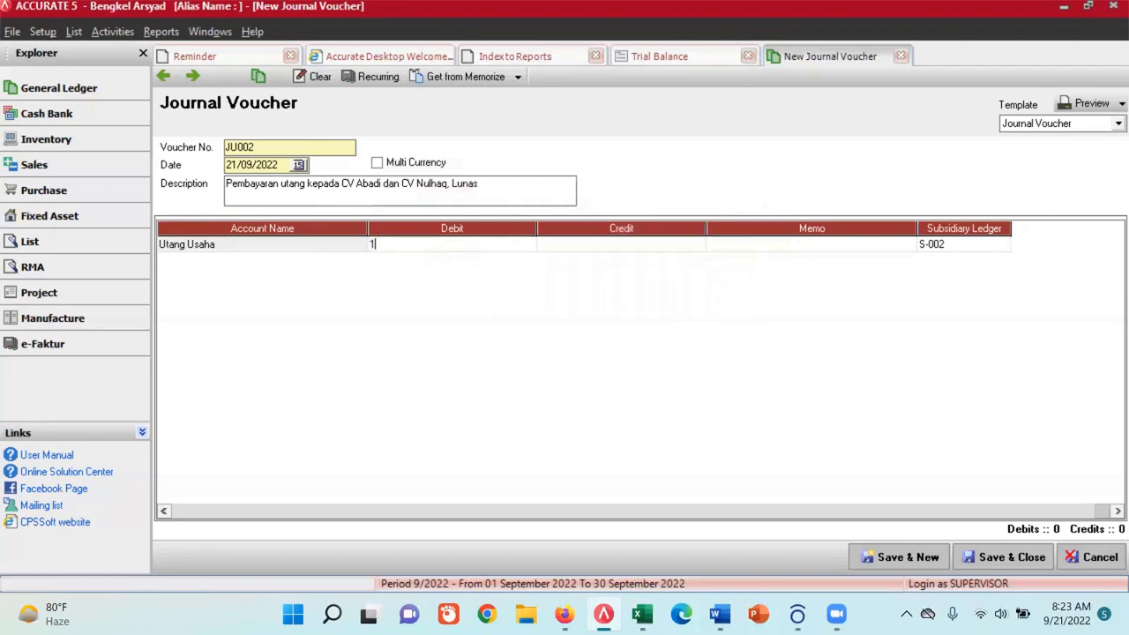
type("1300")
key("Tab")
key("Tab")
key("Tab")
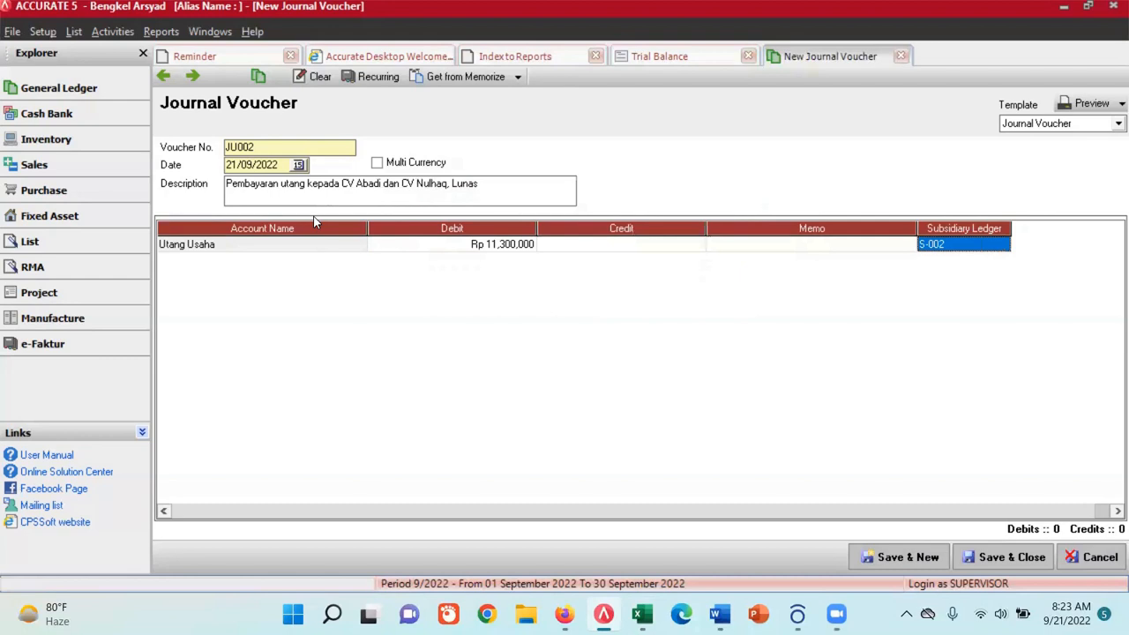
left_click(977, 247)
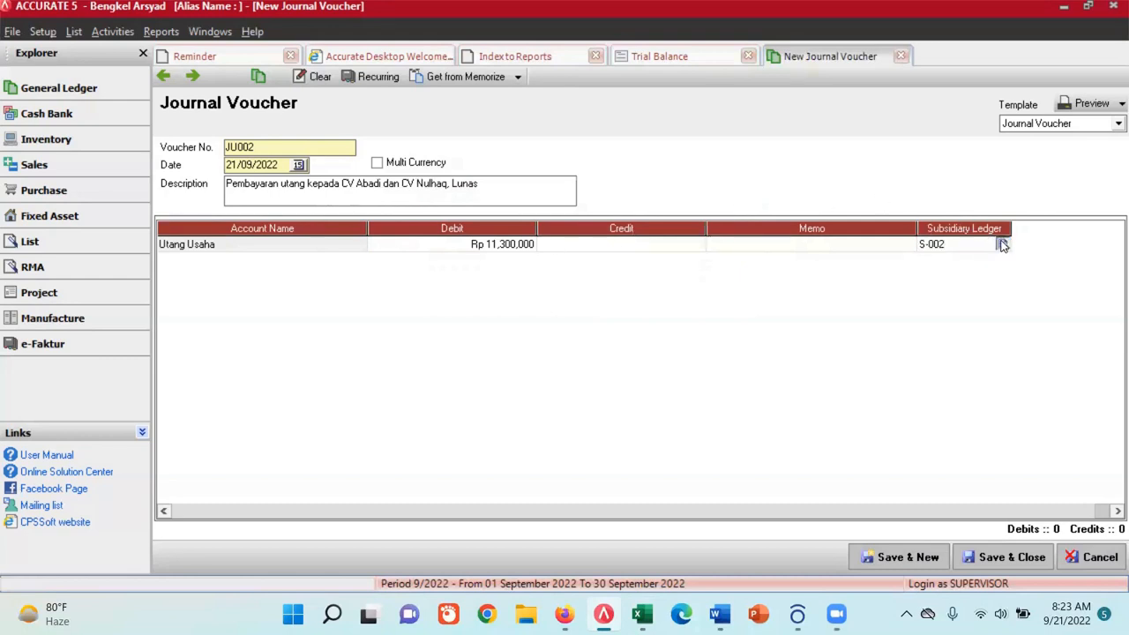
left_click(1002, 244)
left_click(731, 171)
key("Tab")
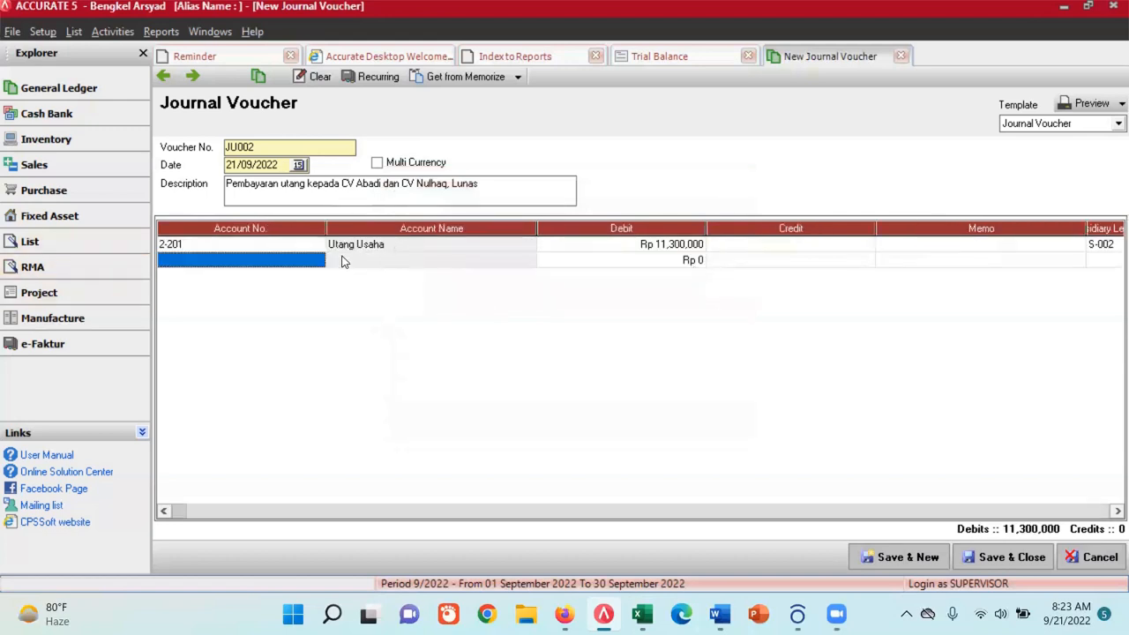
Add a second line on account 2-201 Utang Usaha with a 5,700,000 debit
left_click(311, 265)
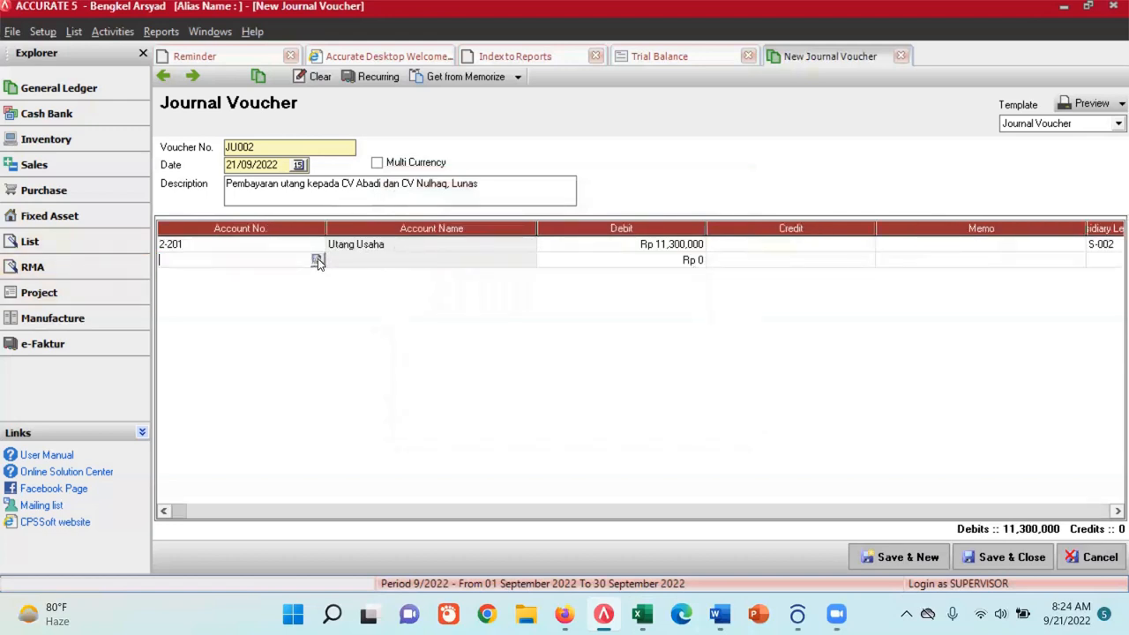
left_click(315, 261)
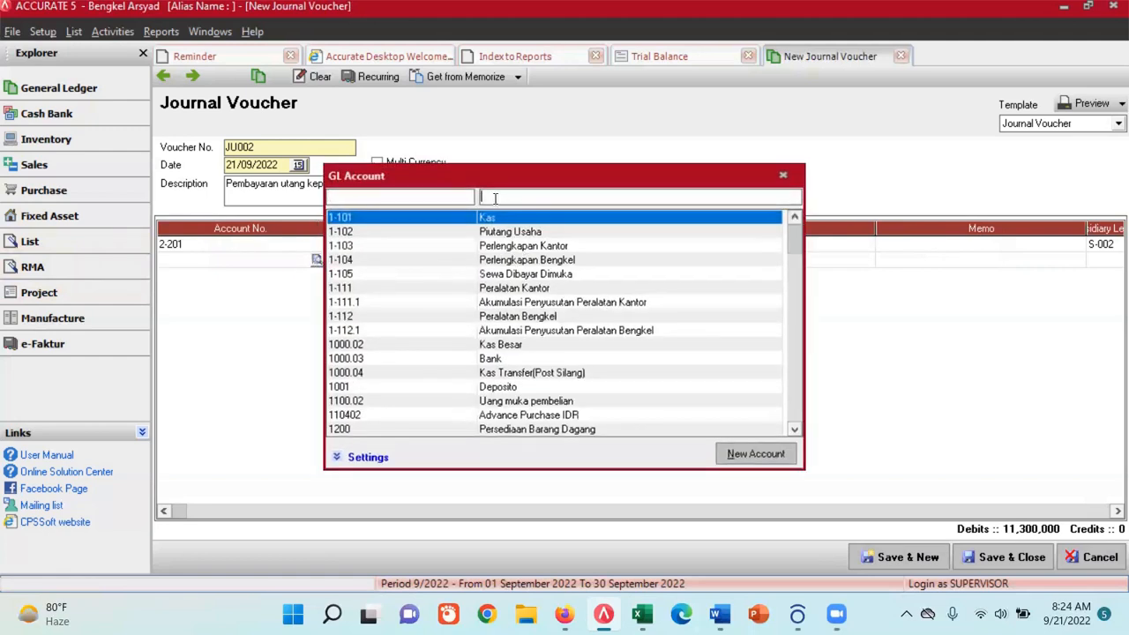
type("utang usah")
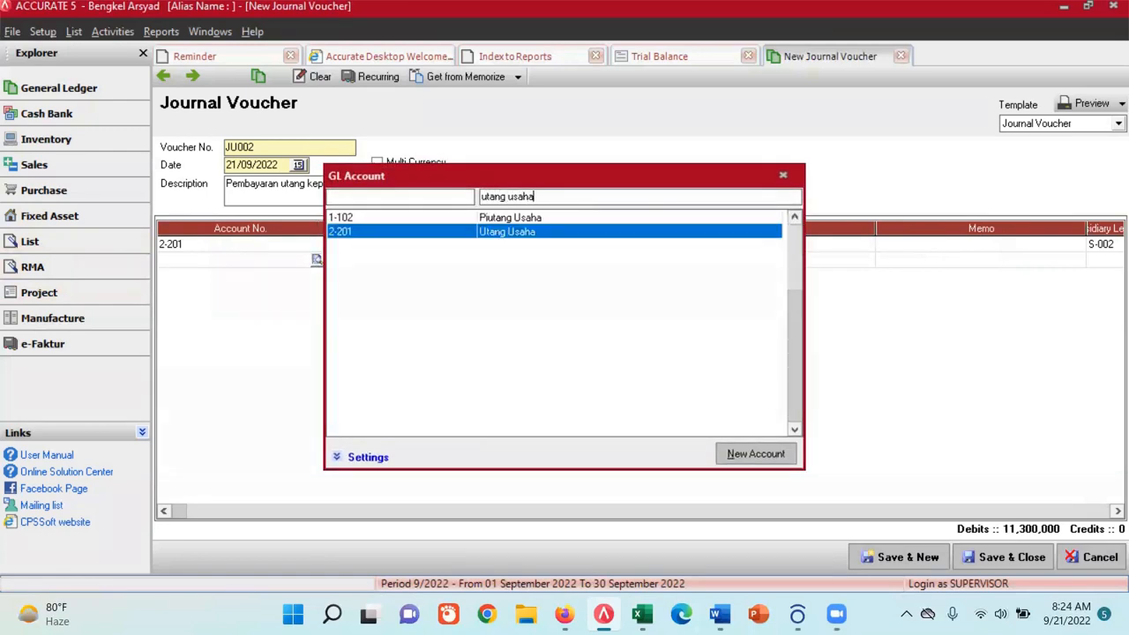
type("a")
double_click(588, 232)
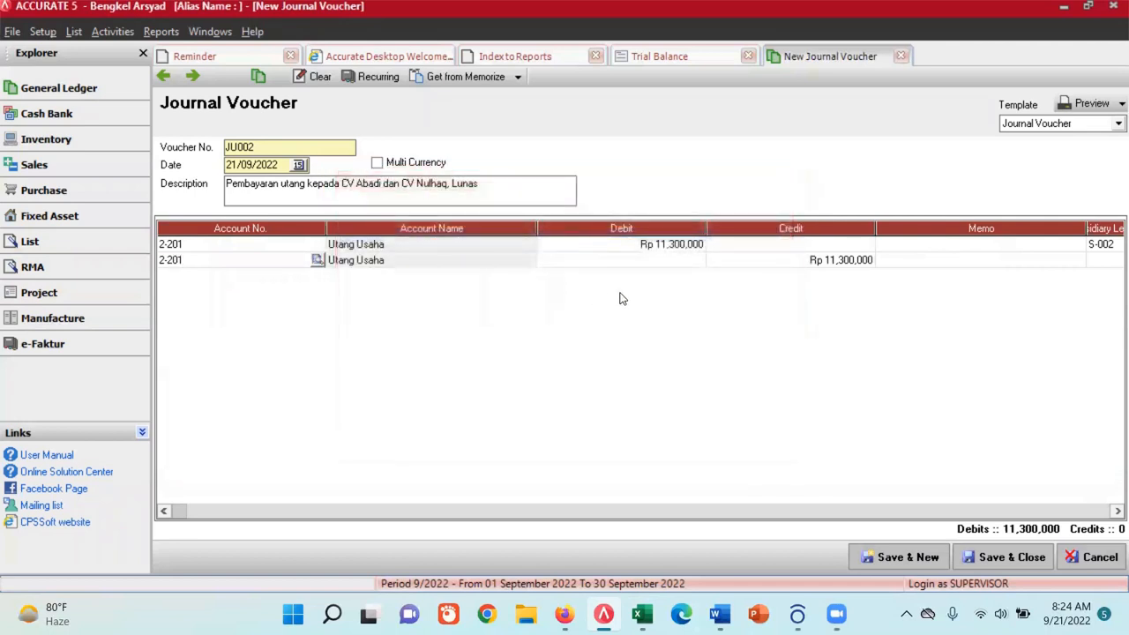
left_click(673, 261)
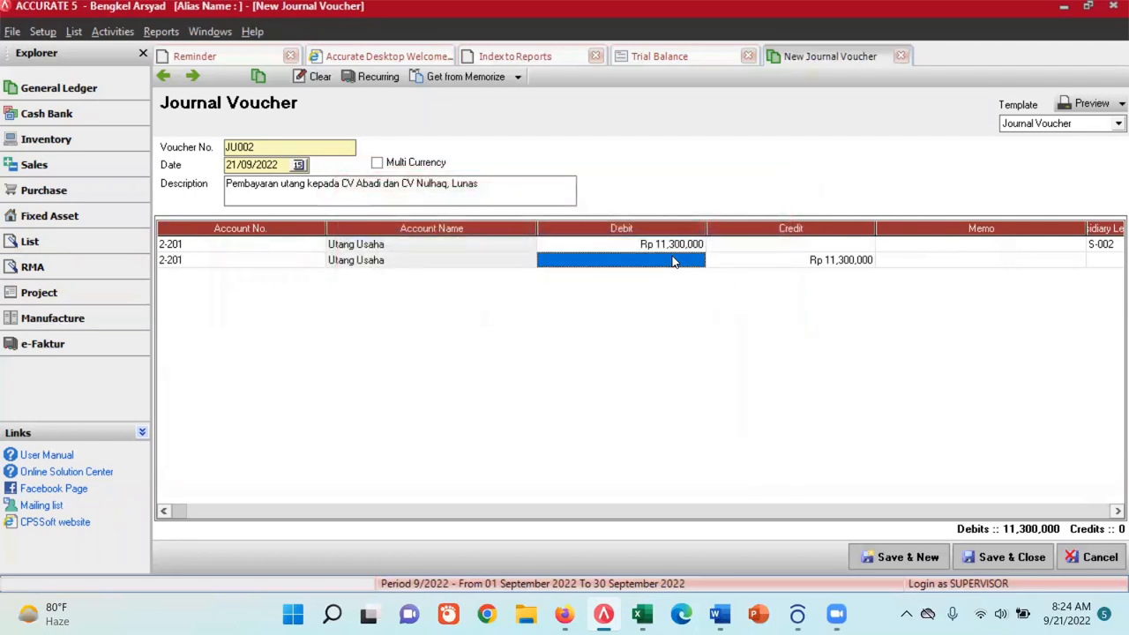
type("5,")
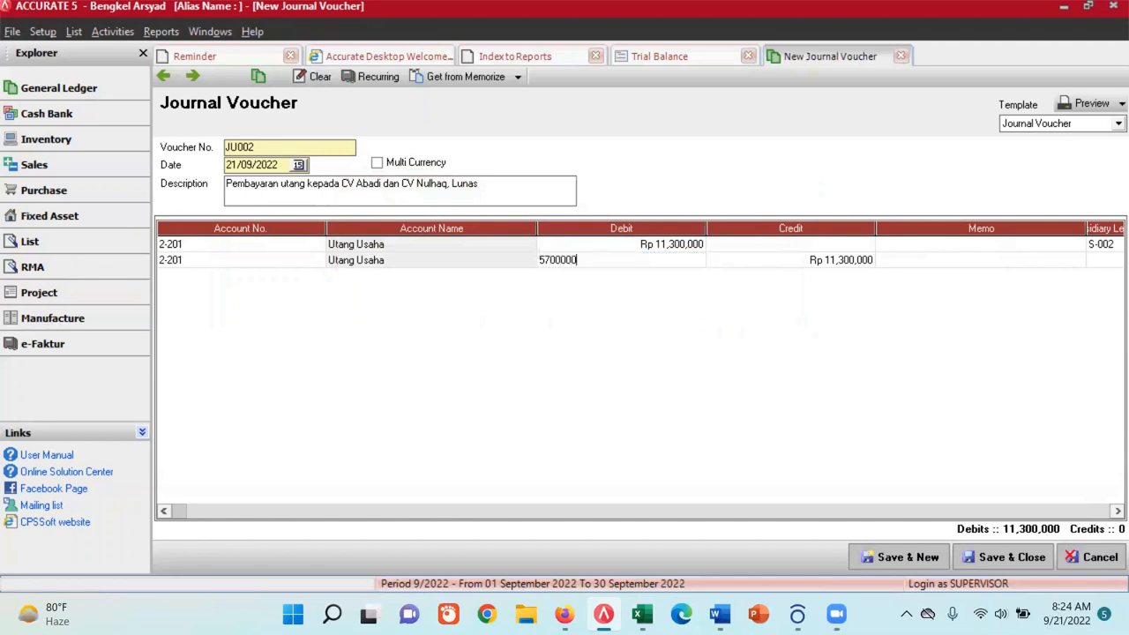
type("700,000")
key("Tab")
Assign vendor S-004 CV Nulhaq as line two's subsidiary ledger and commit the line
left_click(1082, 258)
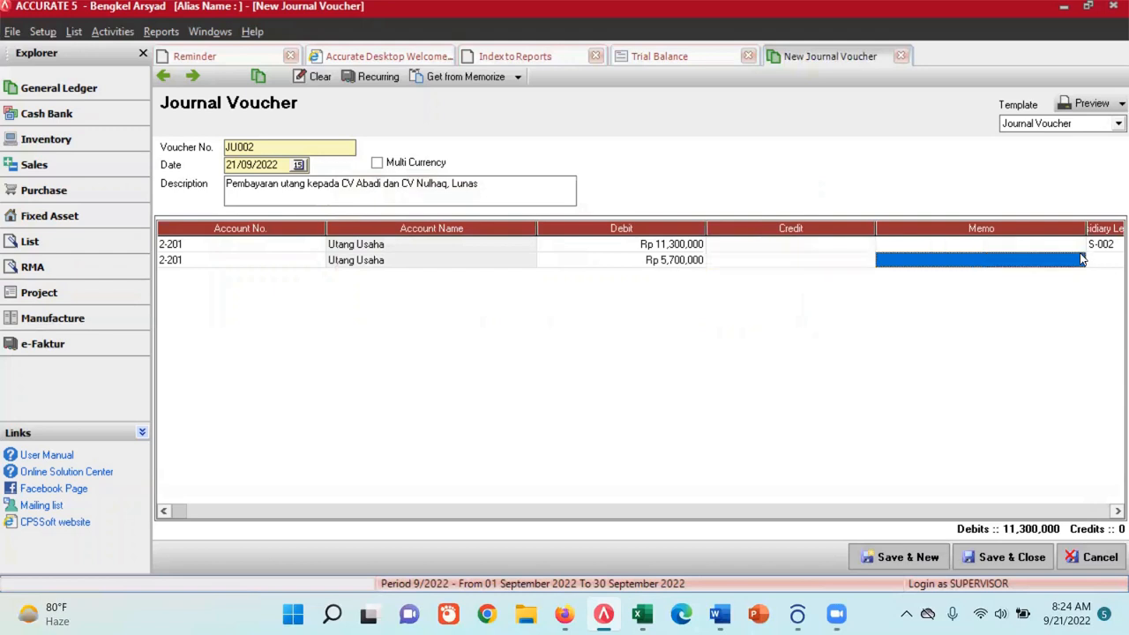
left_click(1114, 511)
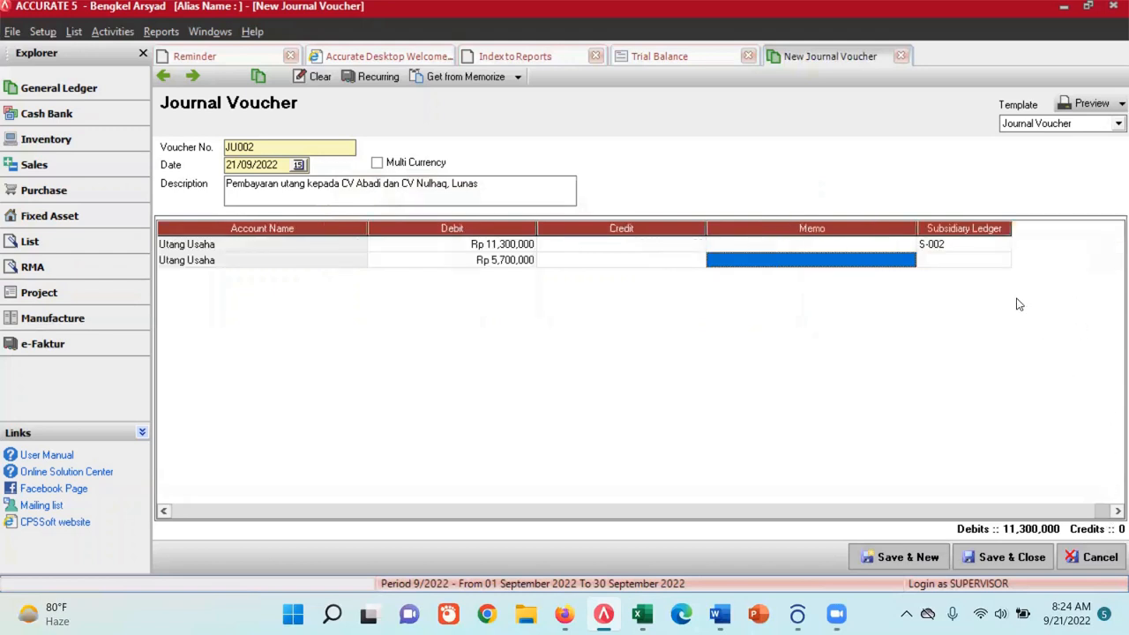
left_click(986, 260)
left_click(626, 366)
left_click(961, 259)
left_click(1001, 263)
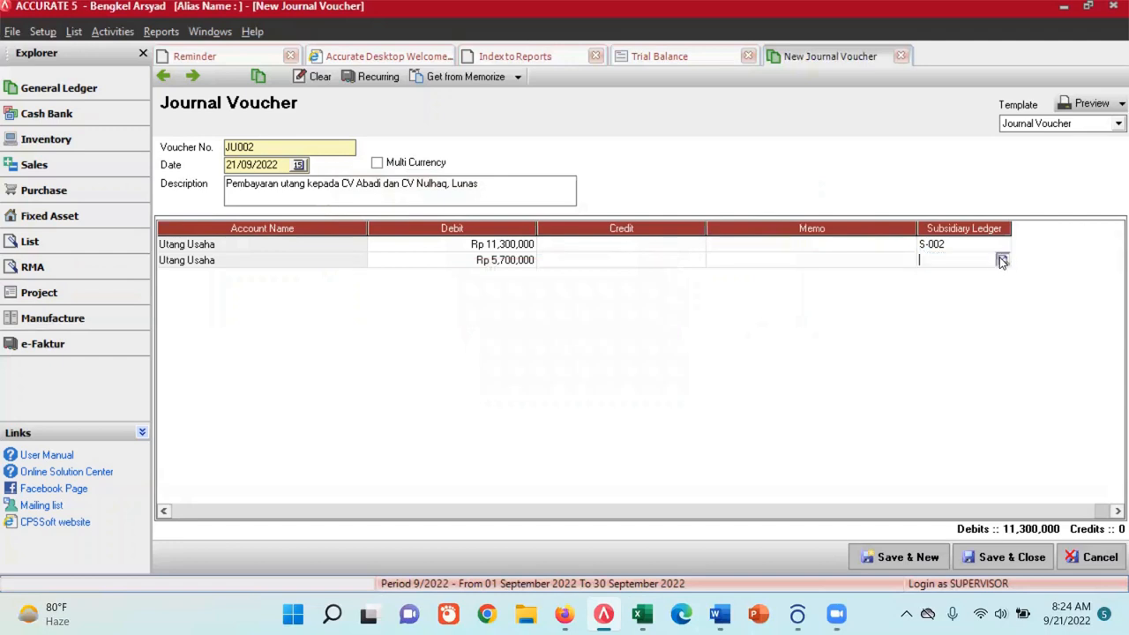
left_click(1003, 261)
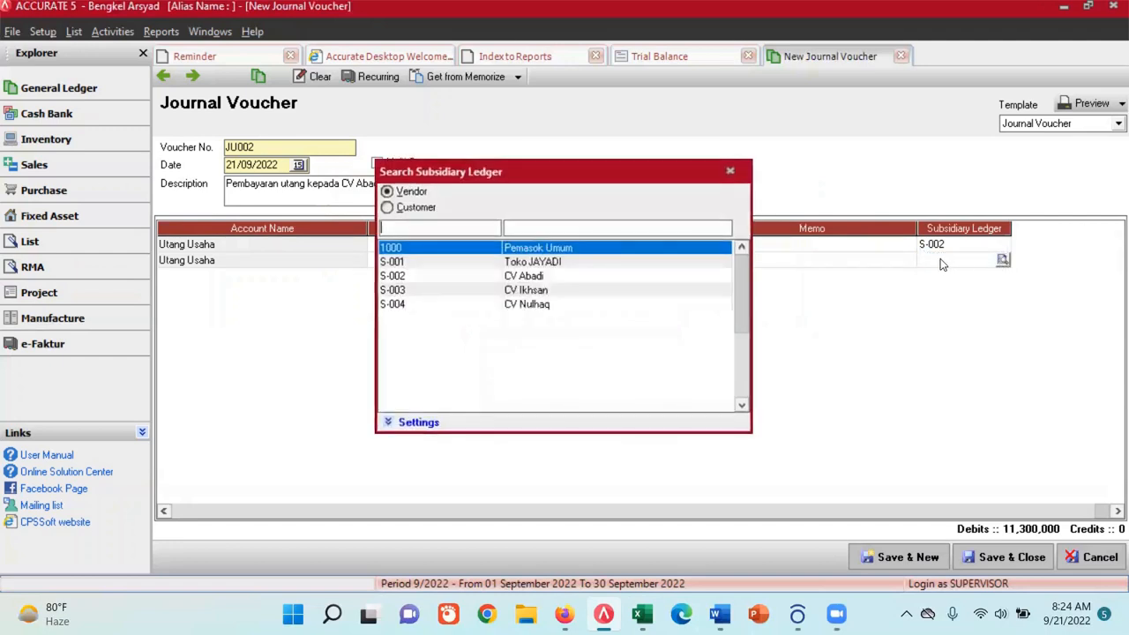
double_click(536, 304)
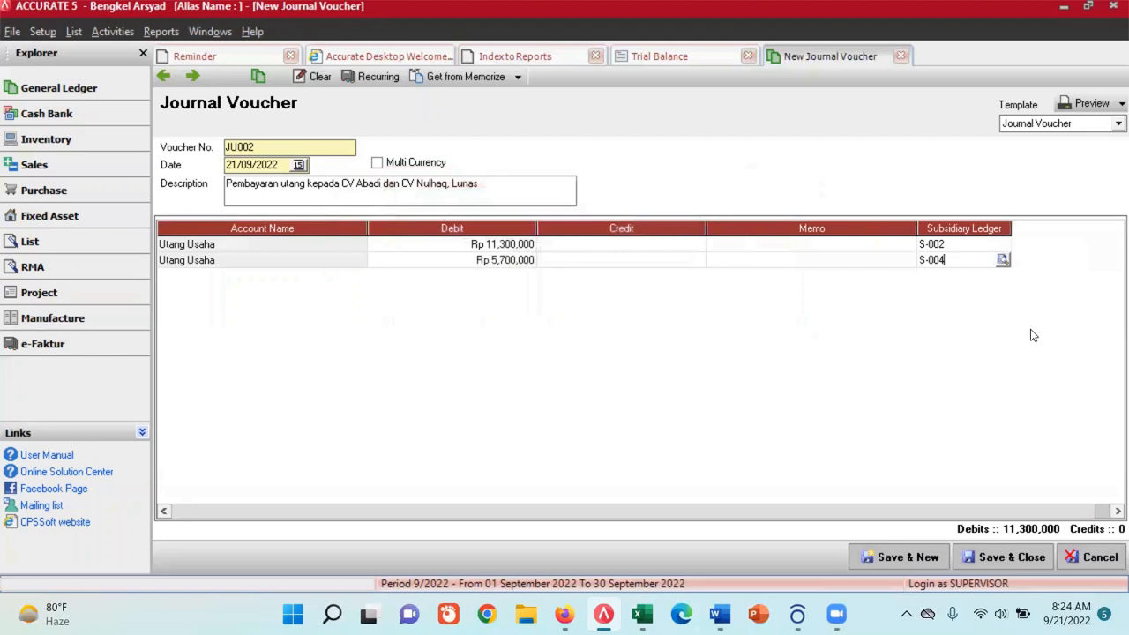
key("Return")
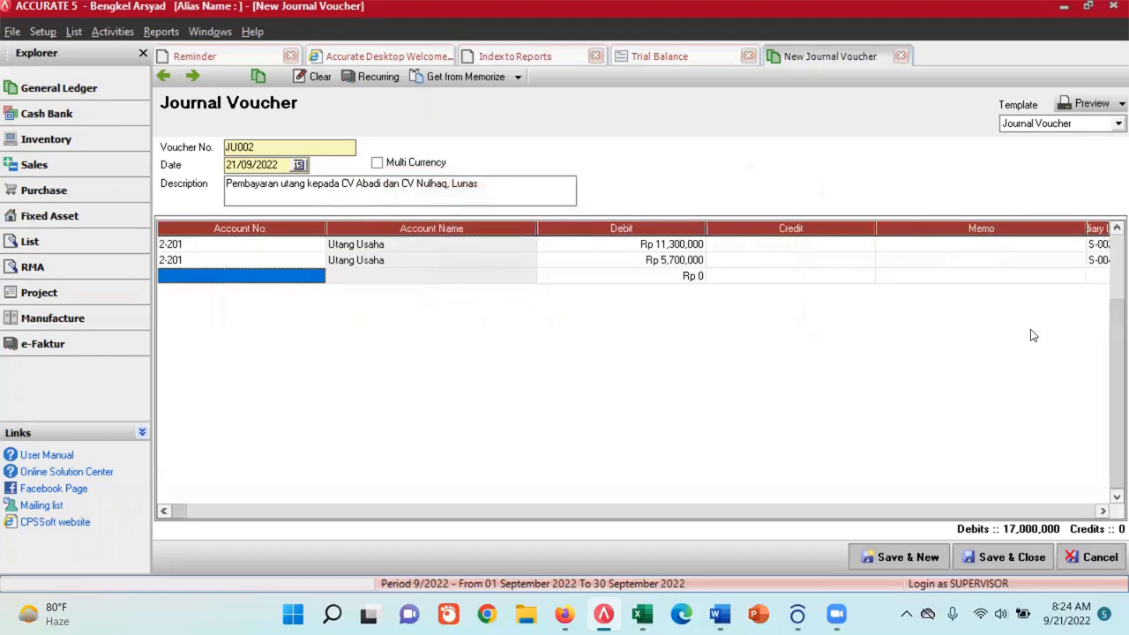
Add a third line on account 1-101 Kas with a 17,000,000 credit
left_click(318, 277)
left_click(318, 276)
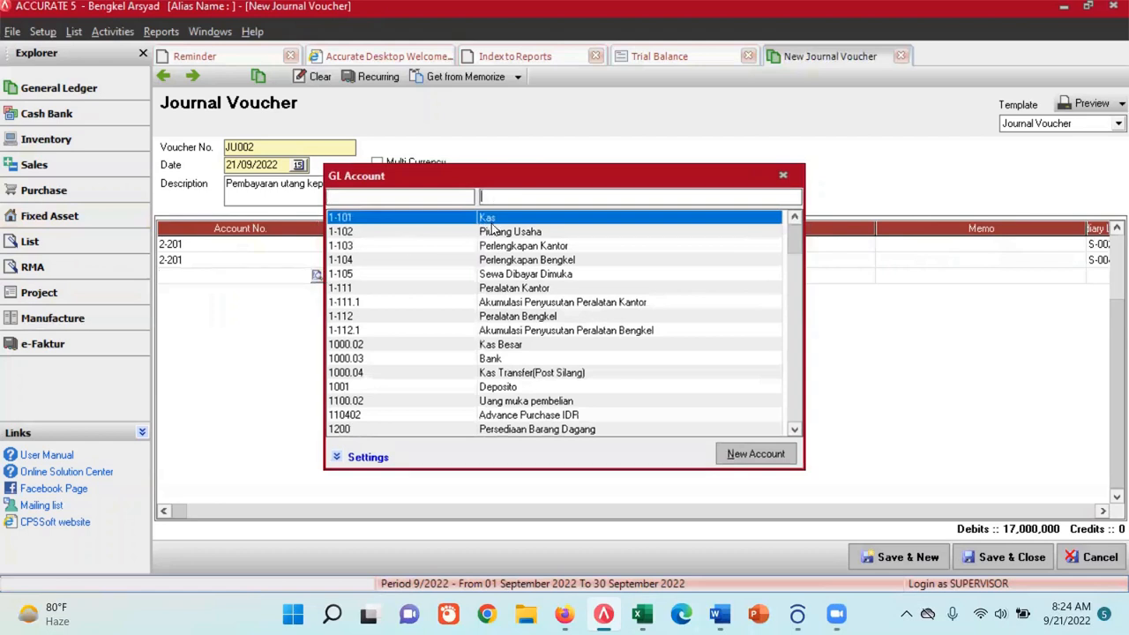
double_click(491, 218)
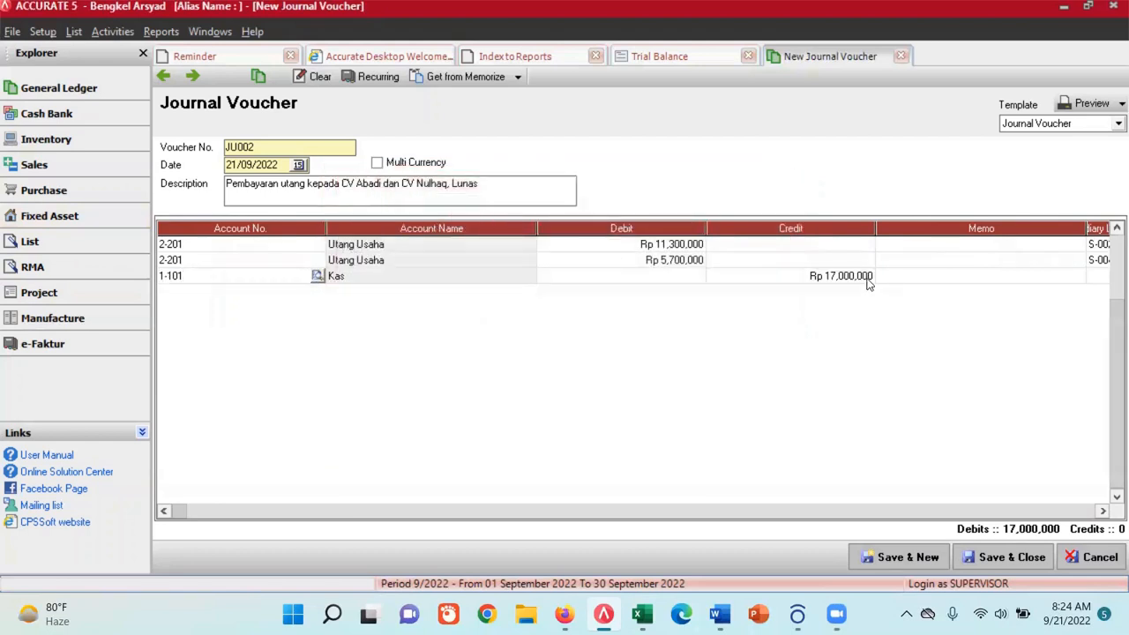
left_click(867, 276)
left_click(1102, 511)
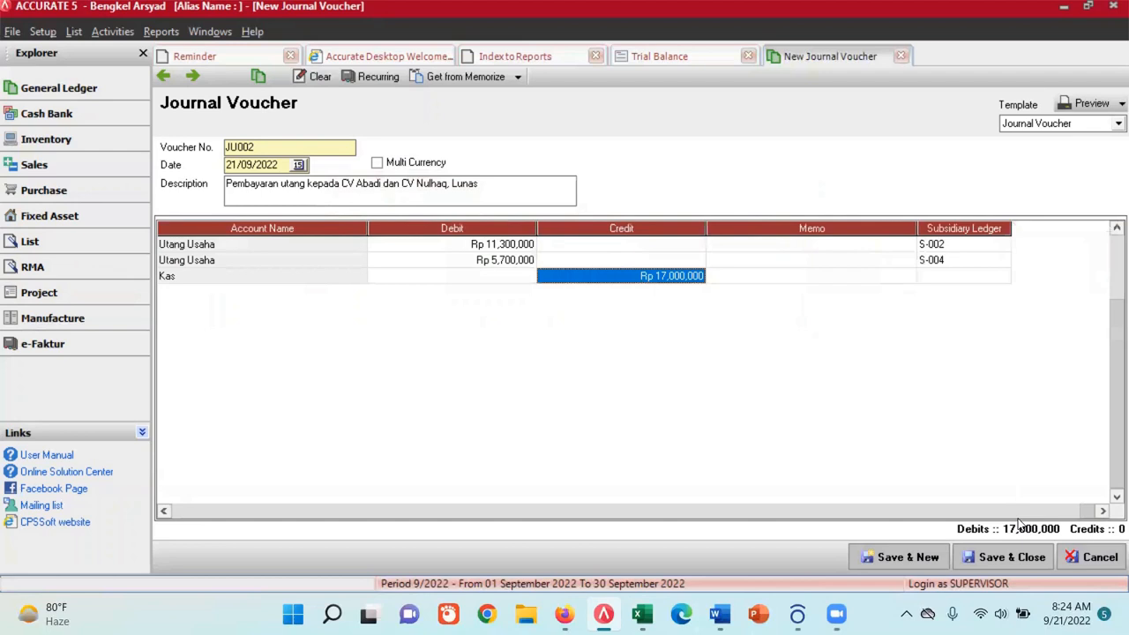
left_click(235, 512)
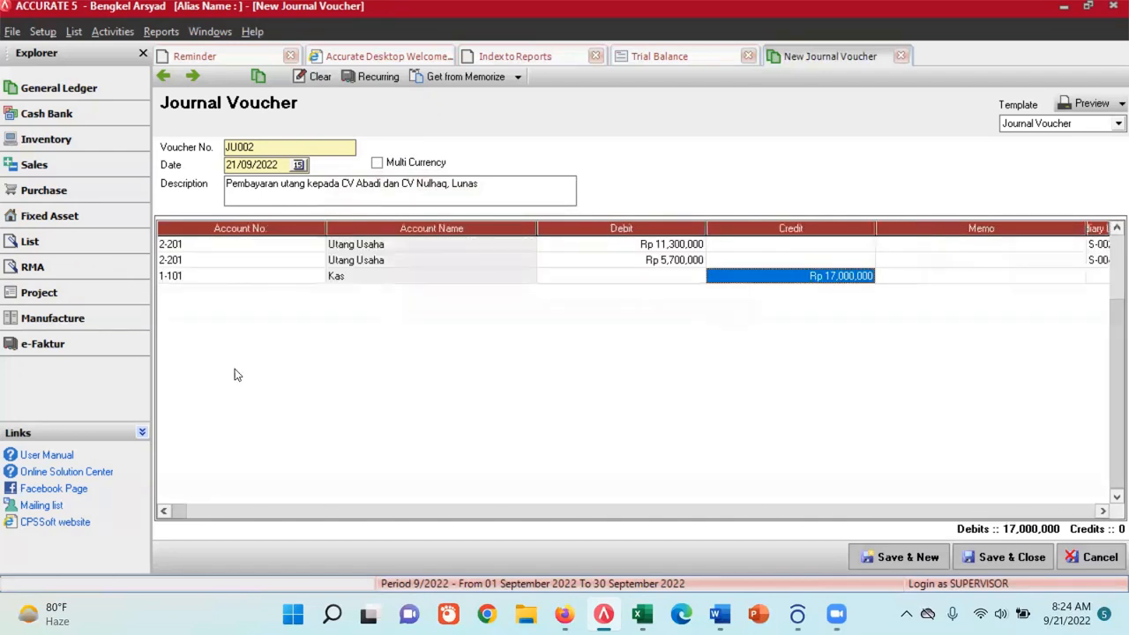
left_click(219, 245)
Check the subsidiary ledgers on the Utang Usaha lines: S-002 on line one, S-004 on line two
left_click(399, 247)
left_click(637, 251)
left_click(1069, 247)
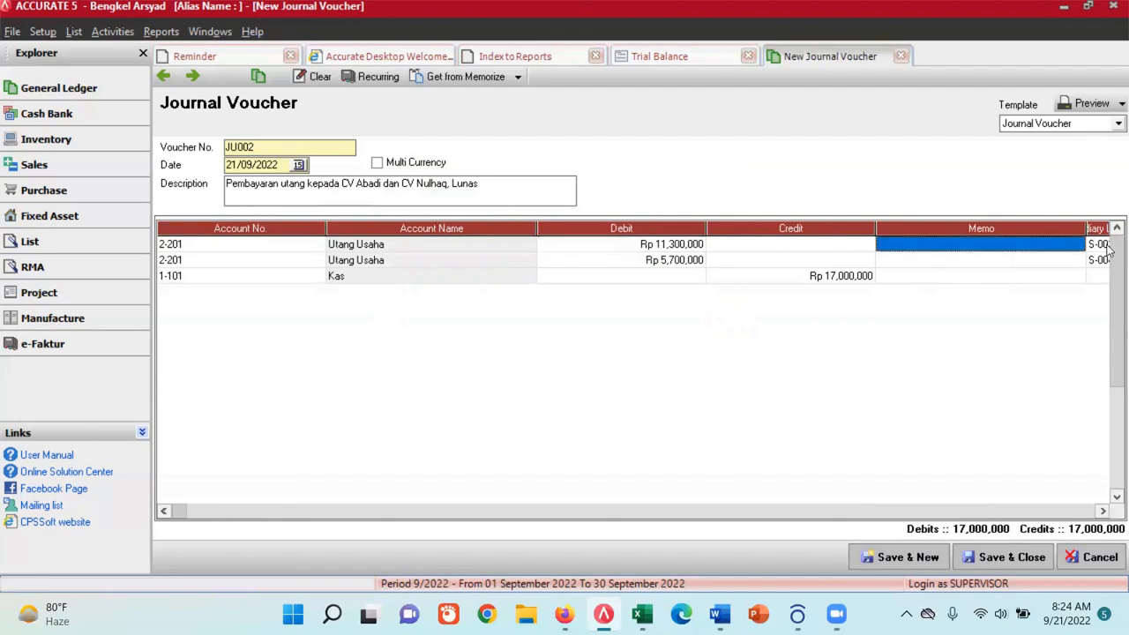
left_click(1097, 248)
left_click(867, 251)
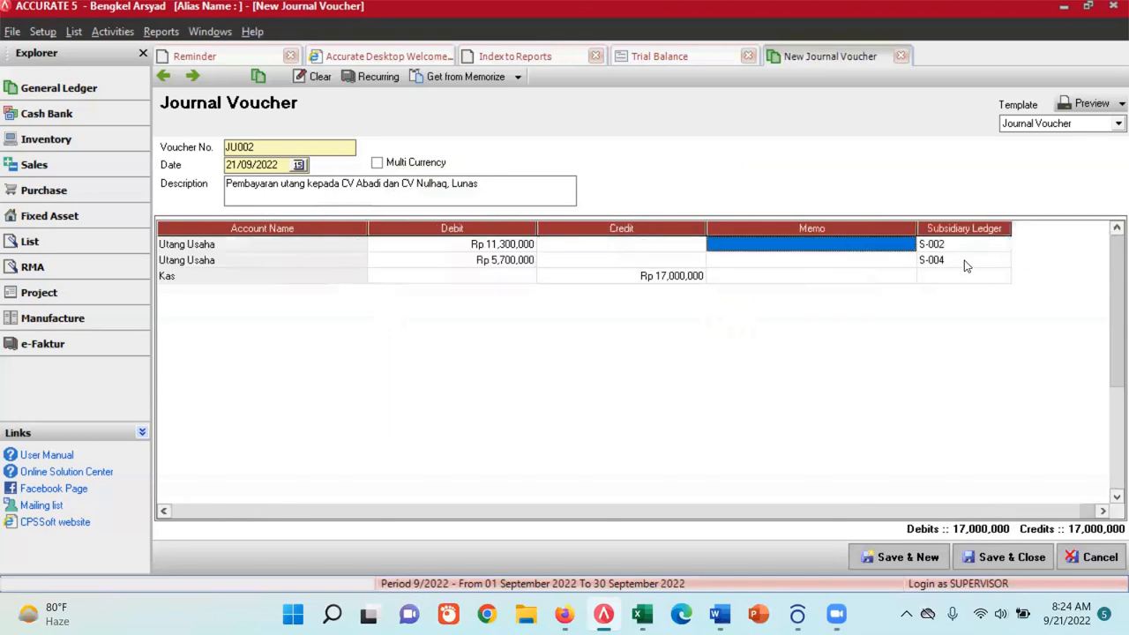
left_click(962, 261)
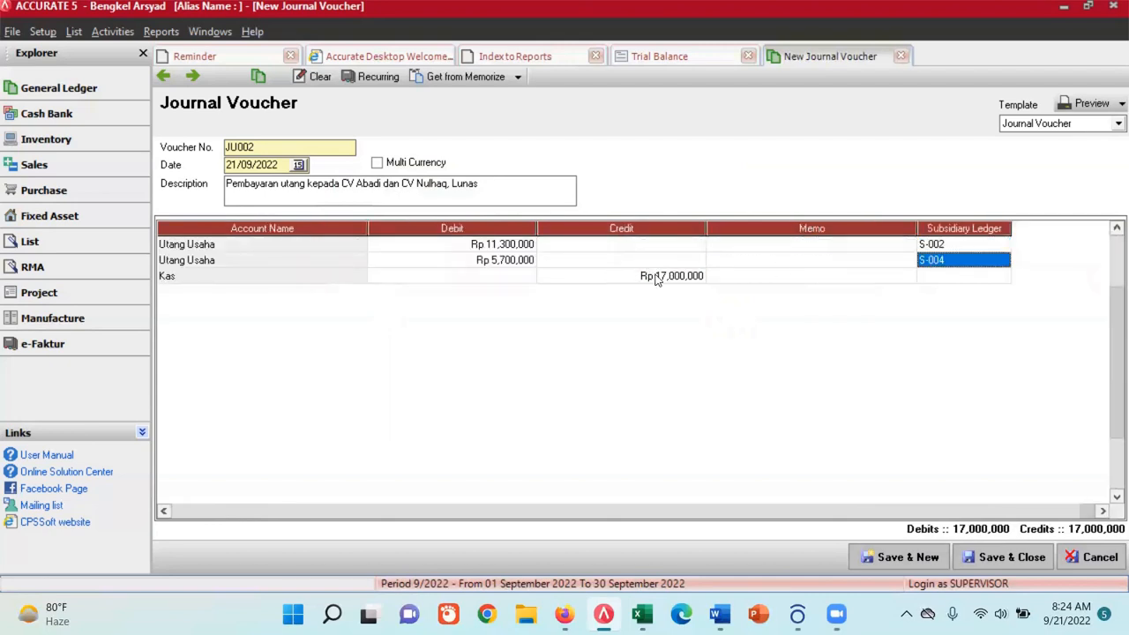
Set JU002's date to 05/12/2019 and use Save & New to open blank voucher JU003
left_click(298, 166)
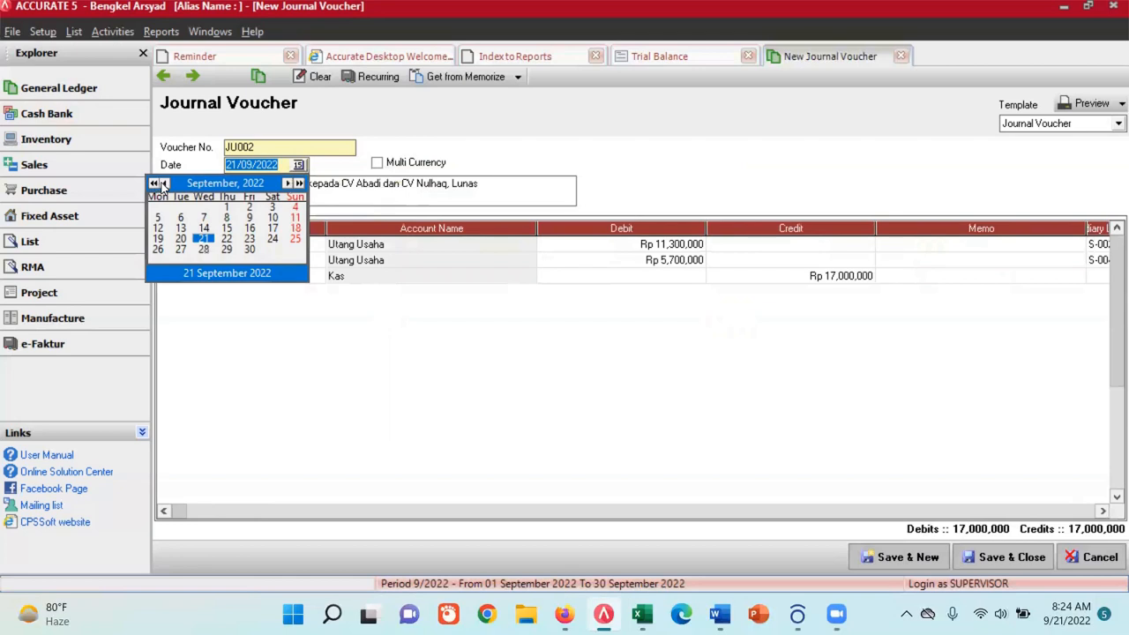
left_click(153, 183)
left_click(154, 184)
left_click(153, 183)
left_click(153, 184)
left_click(287, 183)
left_click(299, 184)
left_click(287, 183)
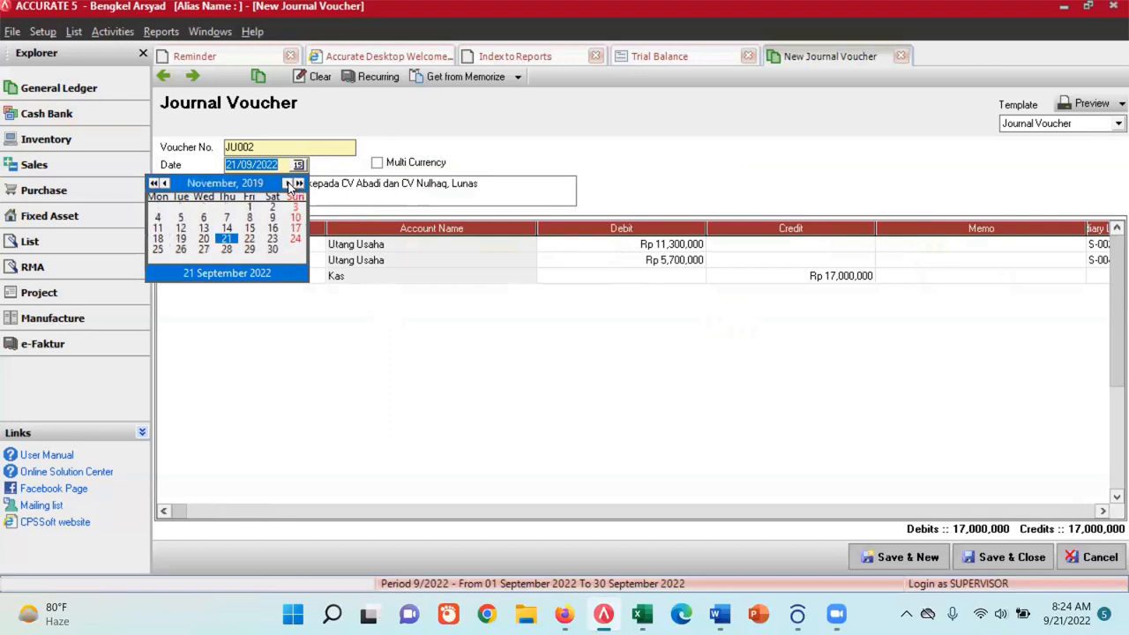
left_click(287, 184)
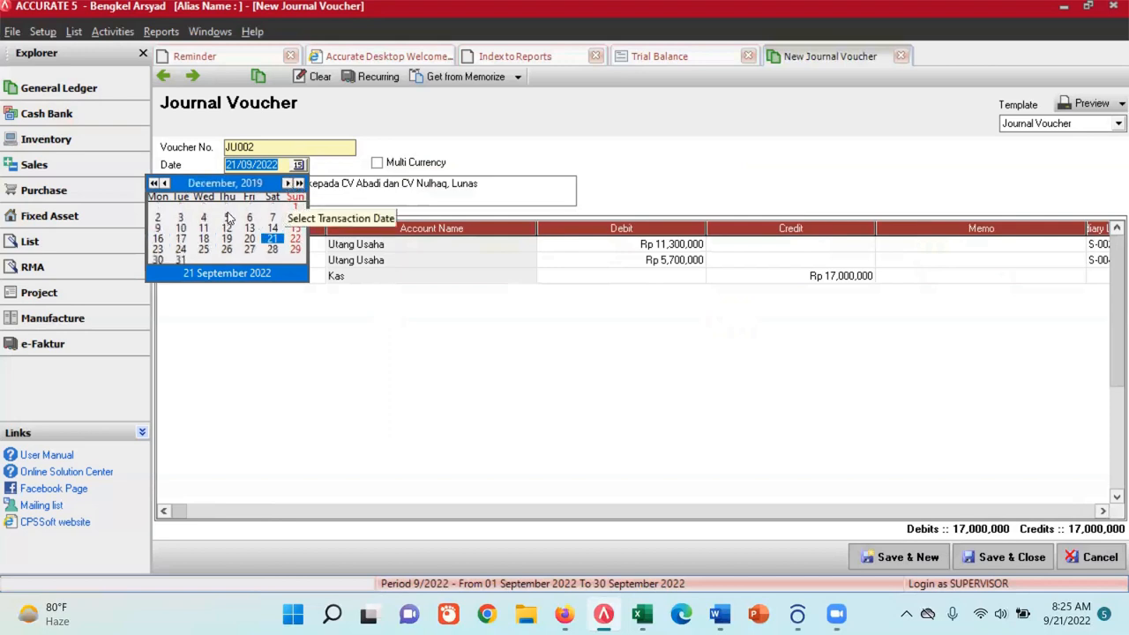
left_click(226, 217)
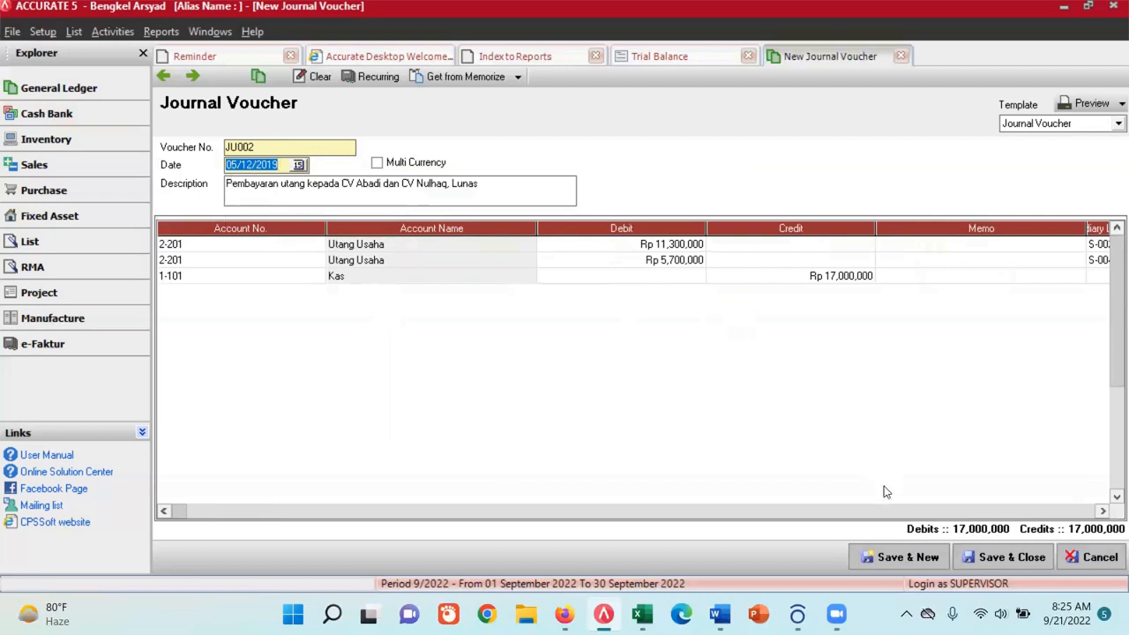
left_click(891, 557)
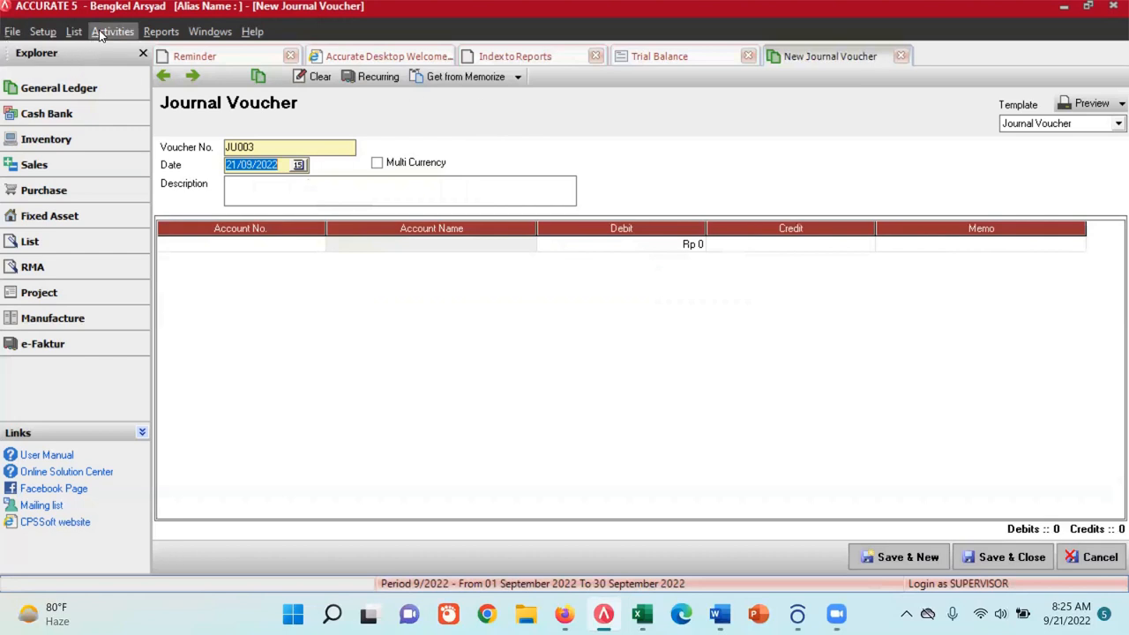
Open the All Journals report settings from the Index to Reports
left_click(164, 33)
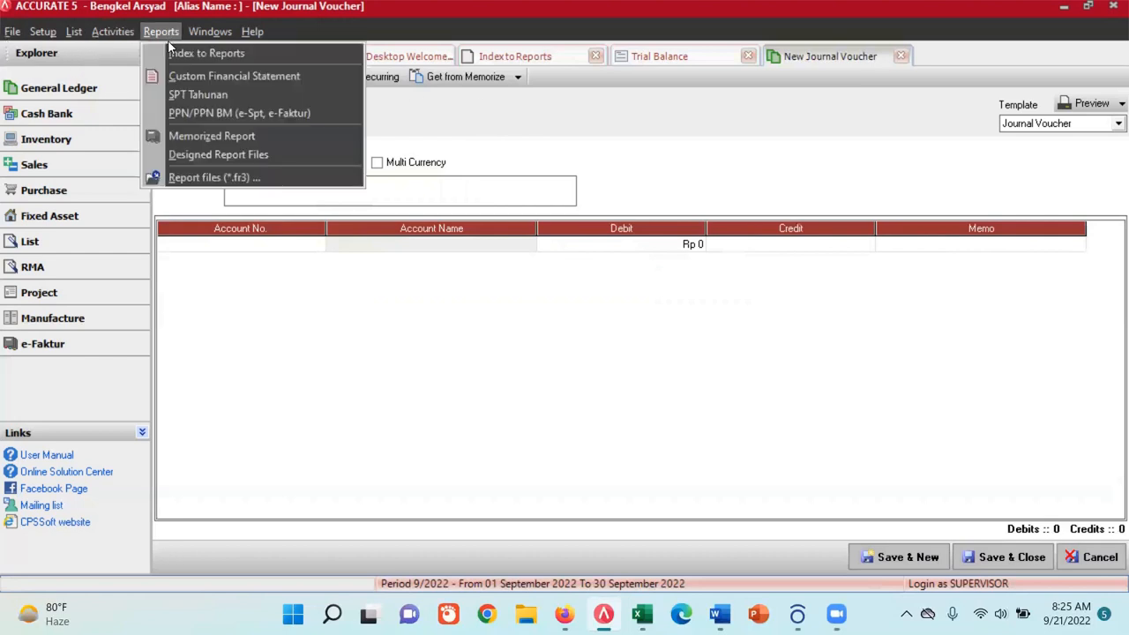
left_click(172, 54)
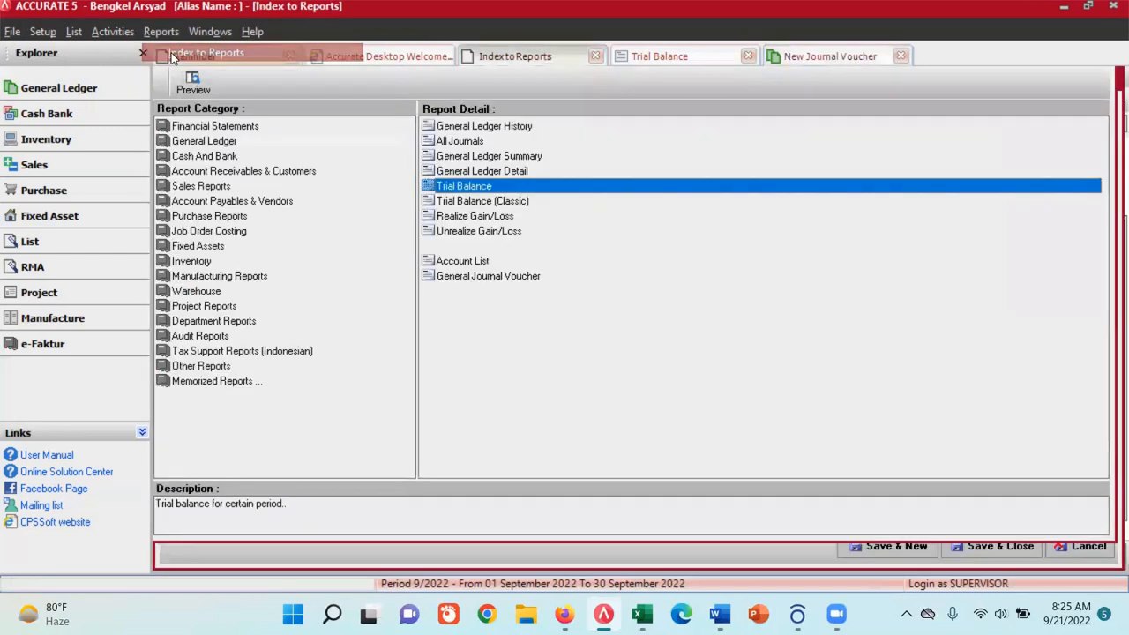
left_click(468, 141)
double_click(466, 141)
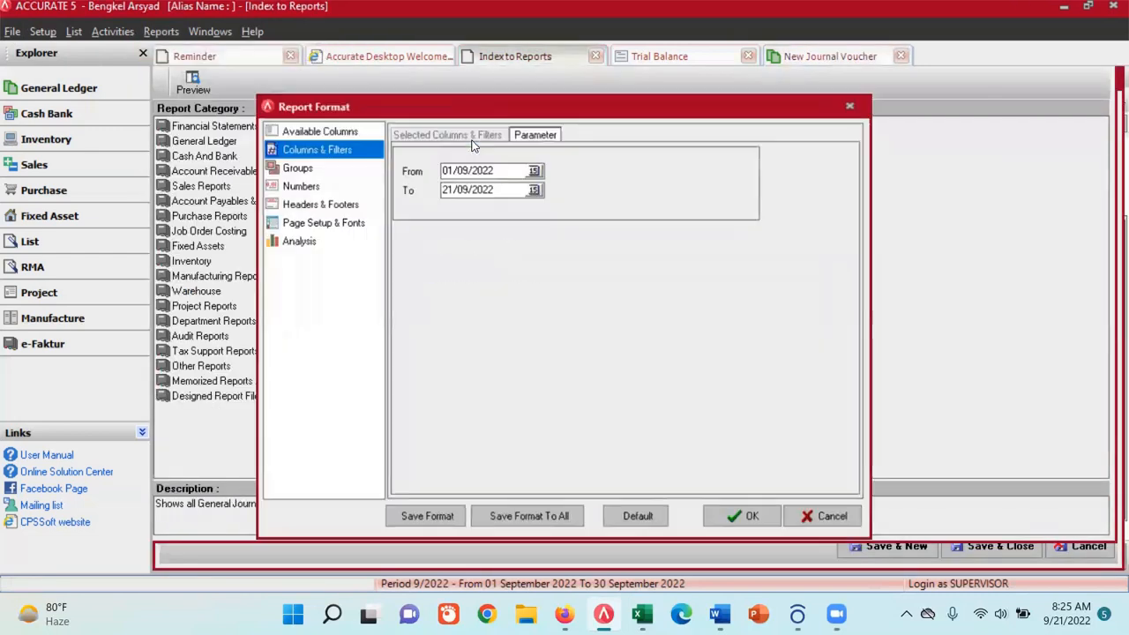
Set the report start date to 01/12/2019 and generate the All Journals report
left_click(534, 170)
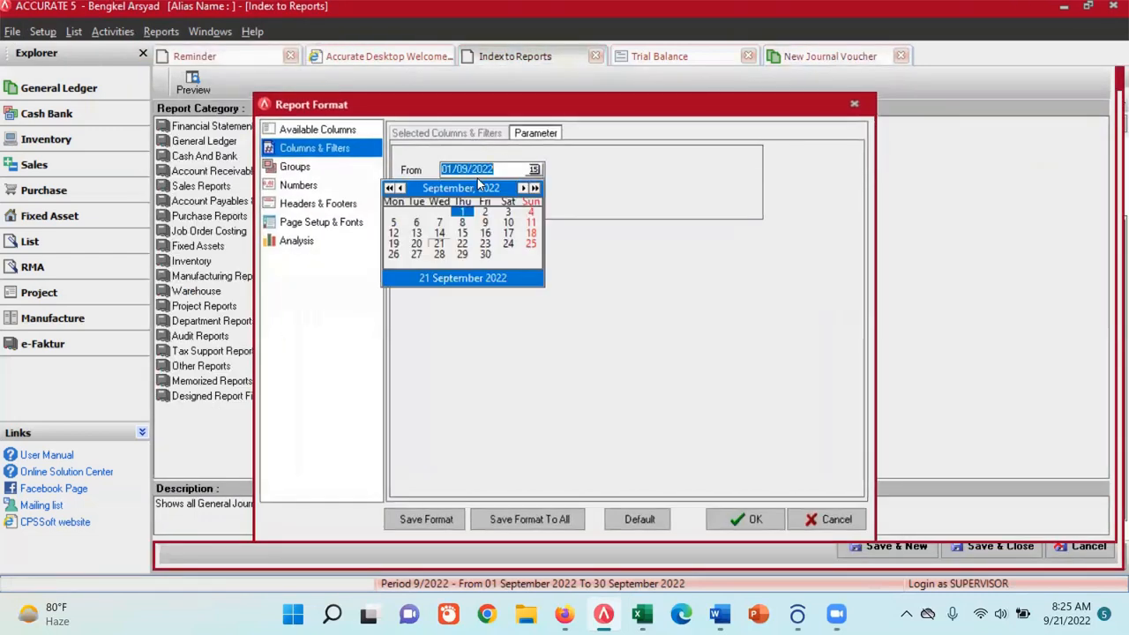
left_click(390, 189)
left_click(390, 189)
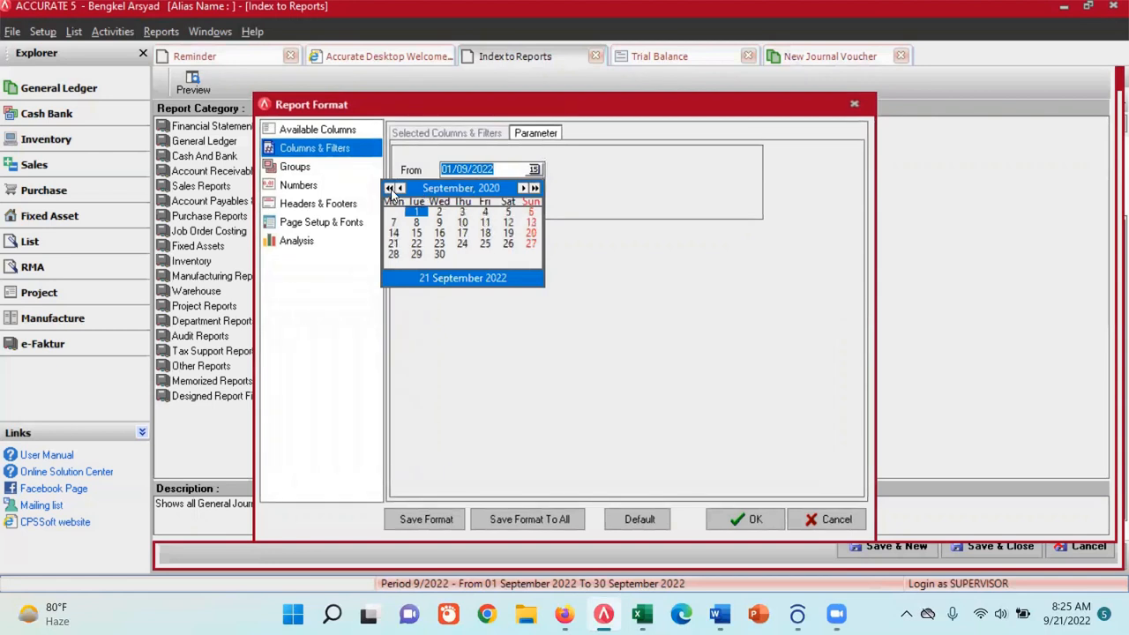
left_click(390, 188)
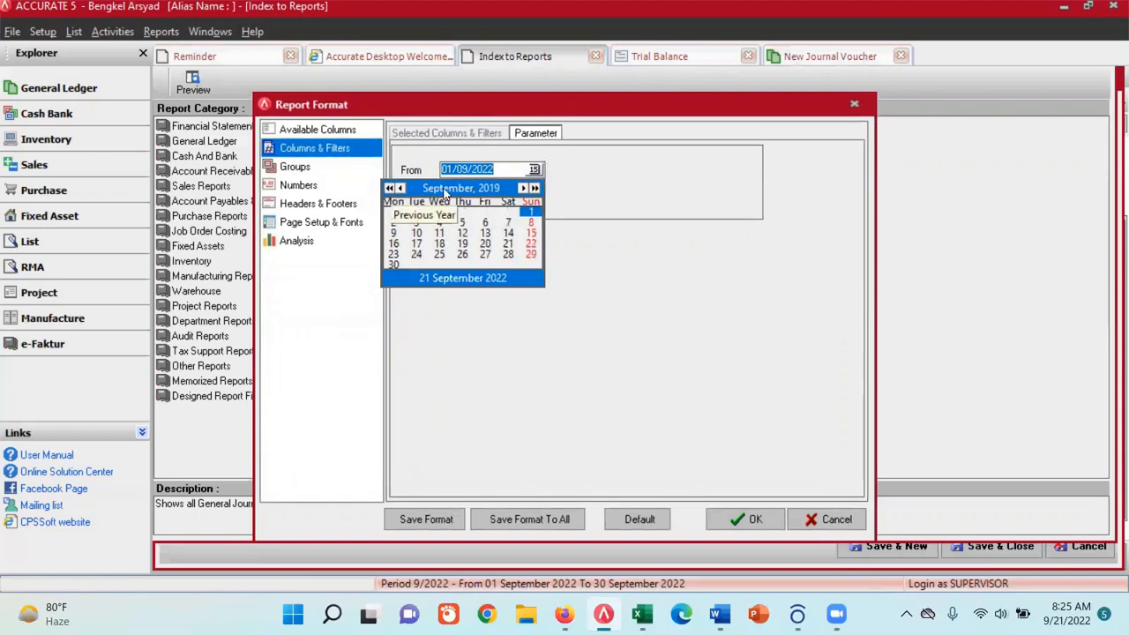
left_click(529, 189)
left_click(528, 189)
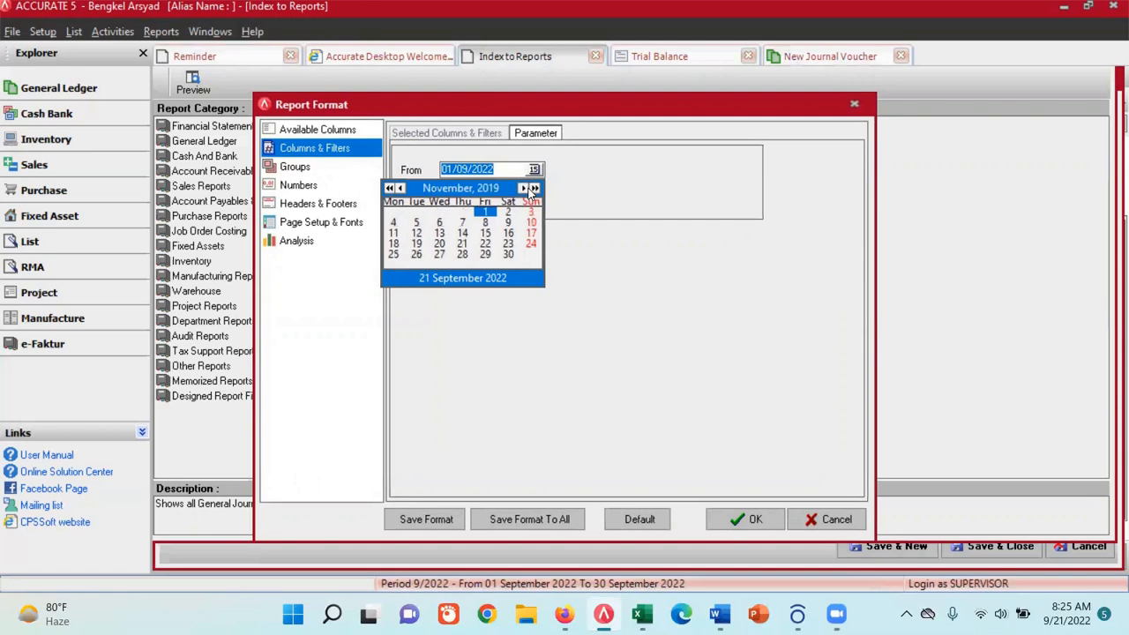
left_click(528, 189)
left_click(531, 212)
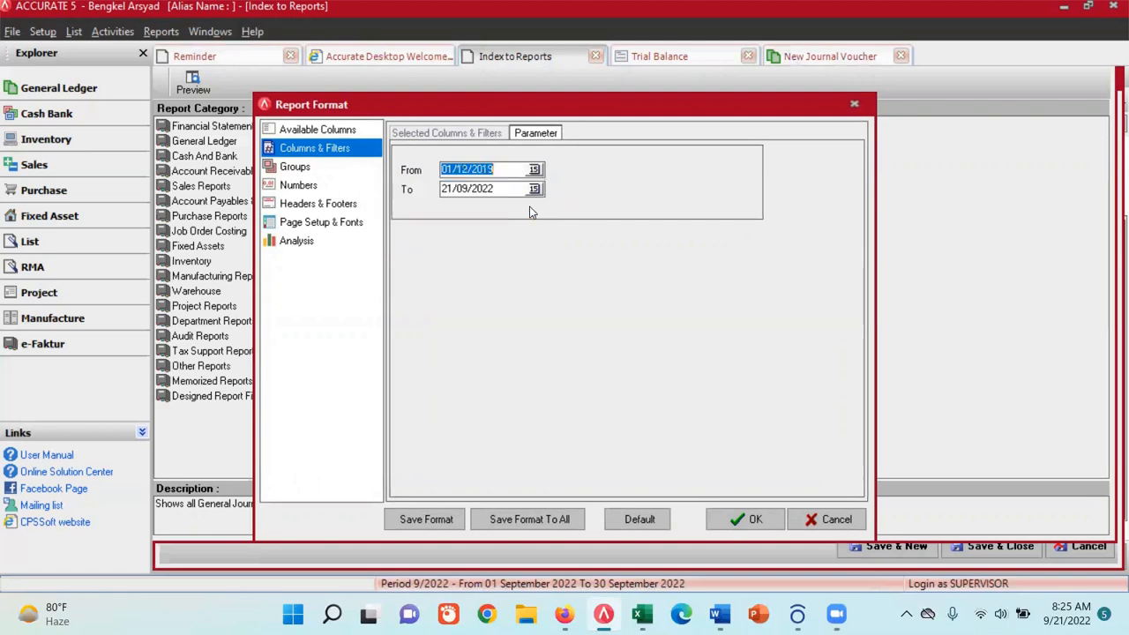
left_click(744, 520)
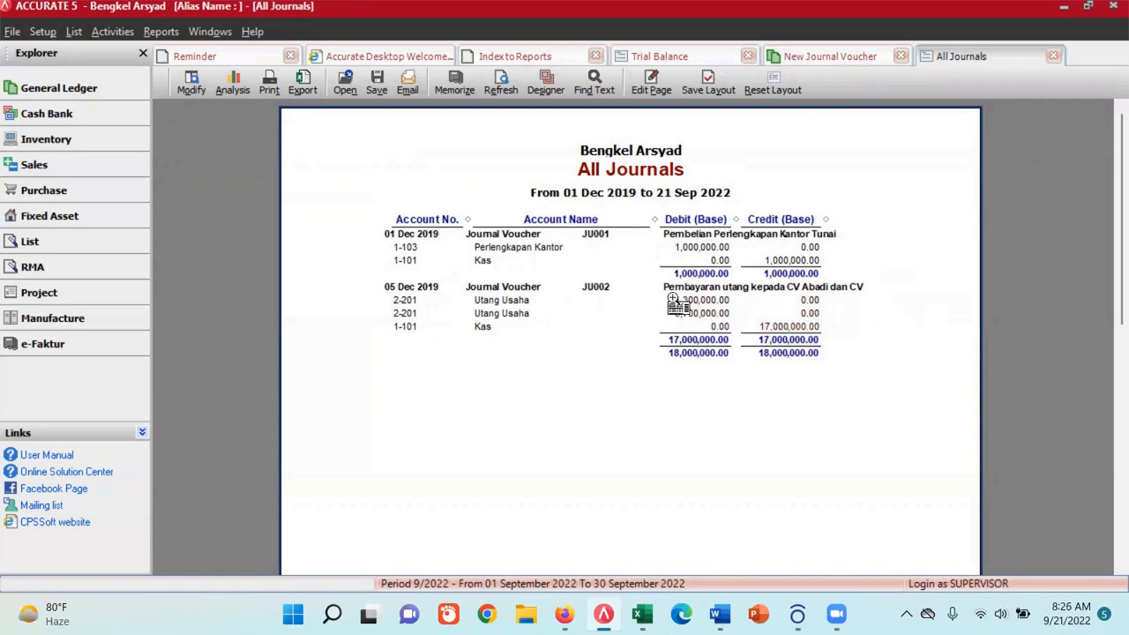
Open General Ledger Detail settings from the General Ledger category in Index to Reports
left_click(161, 31)
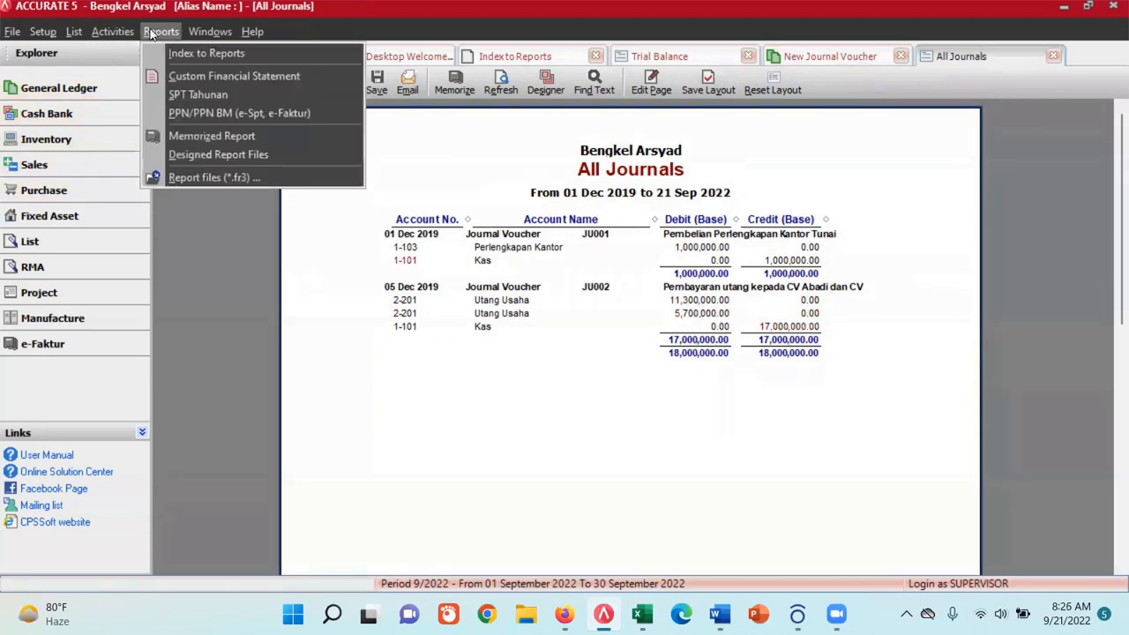
left_click(195, 53)
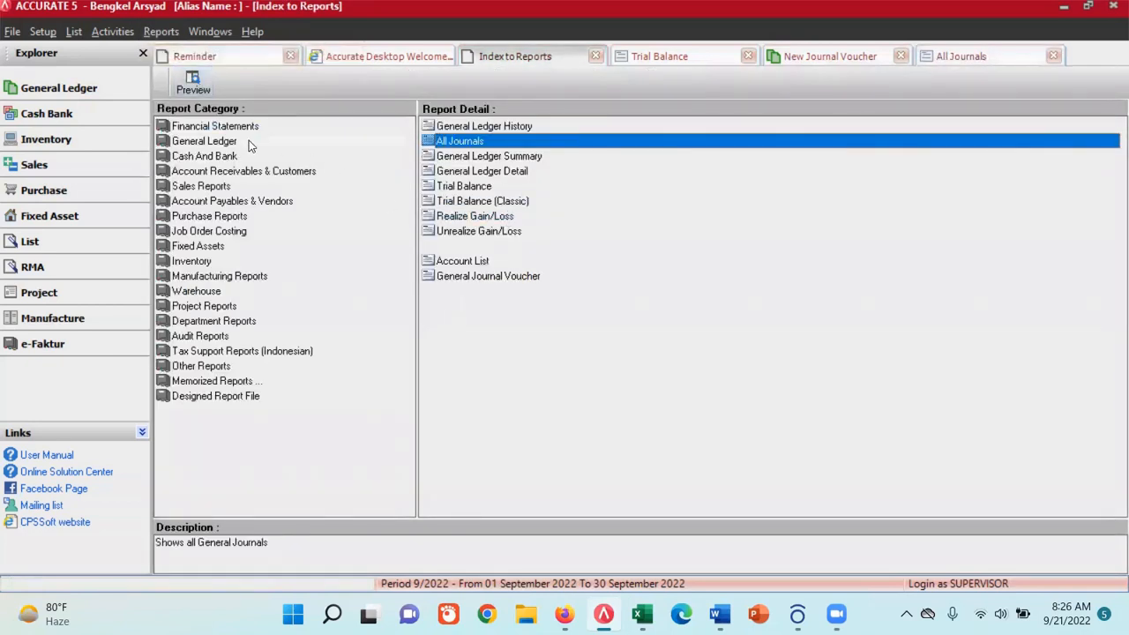
left_click(251, 146)
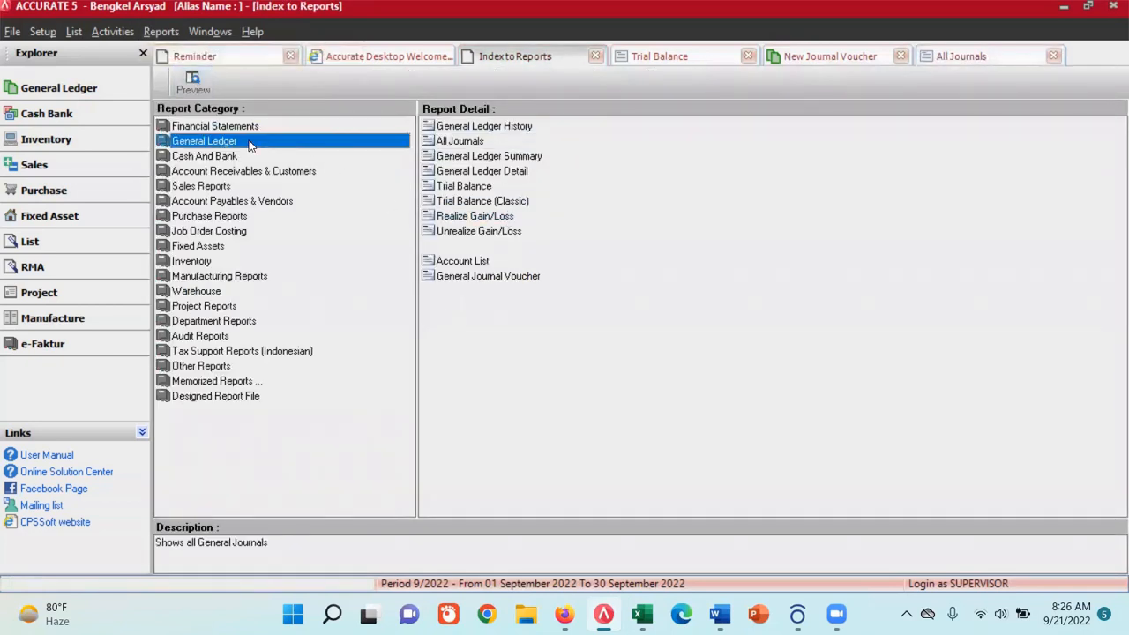
double_click(511, 173)
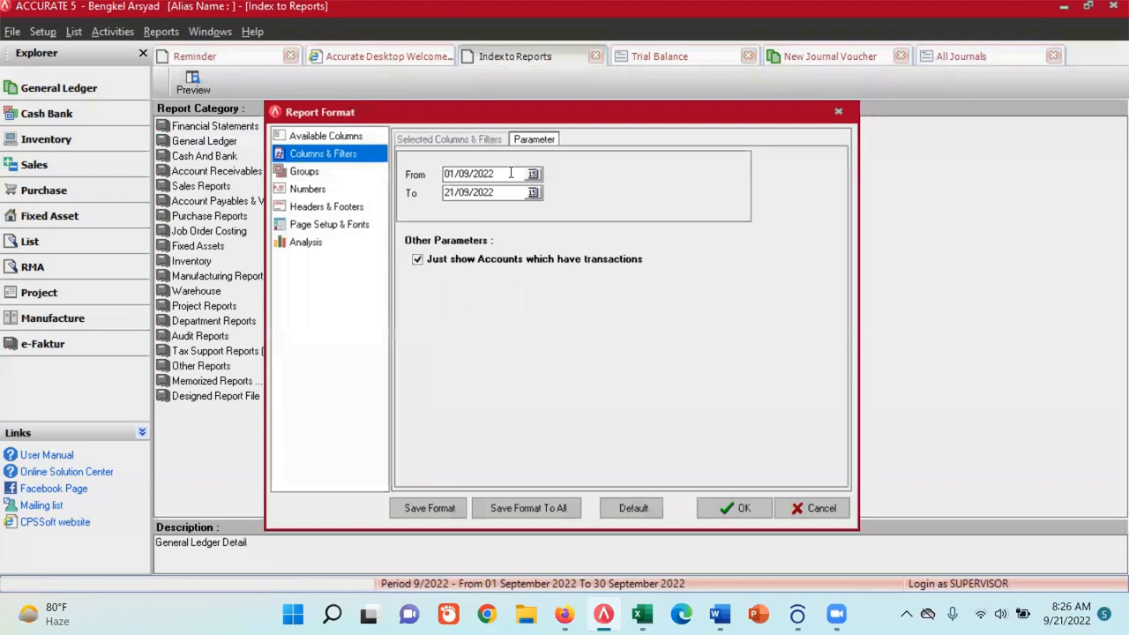
Set the start date to 01/12/2019, generate the General Ledger Detail report and refresh it
left_click(534, 170)
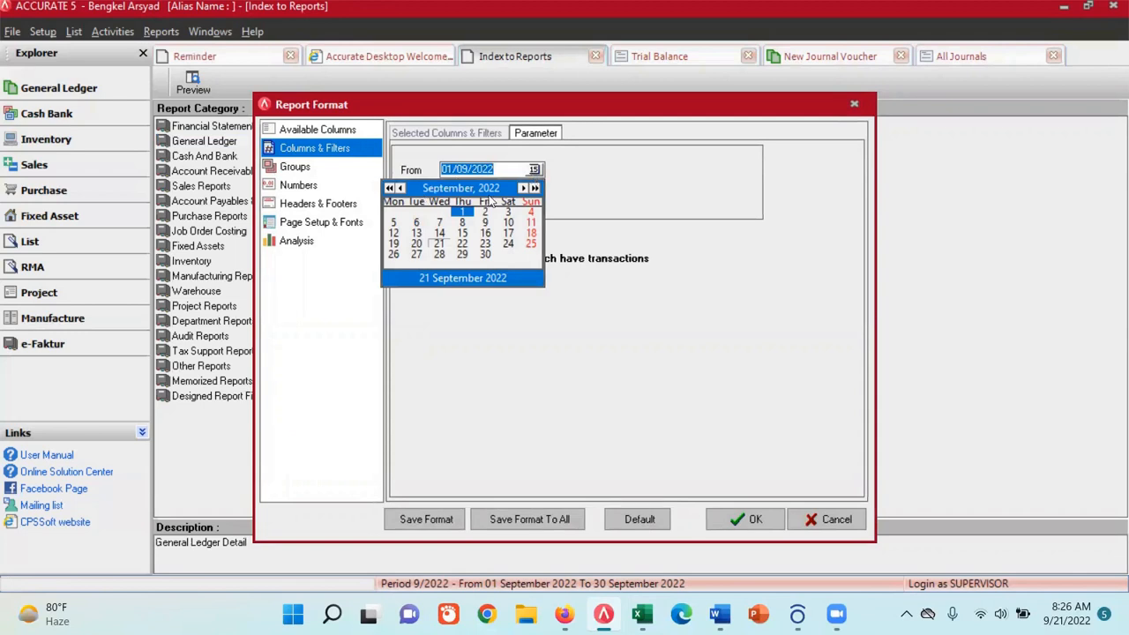
left_click(389, 188)
left_click(389, 188)
left_click(390, 188)
left_click(523, 188)
left_click(523, 187)
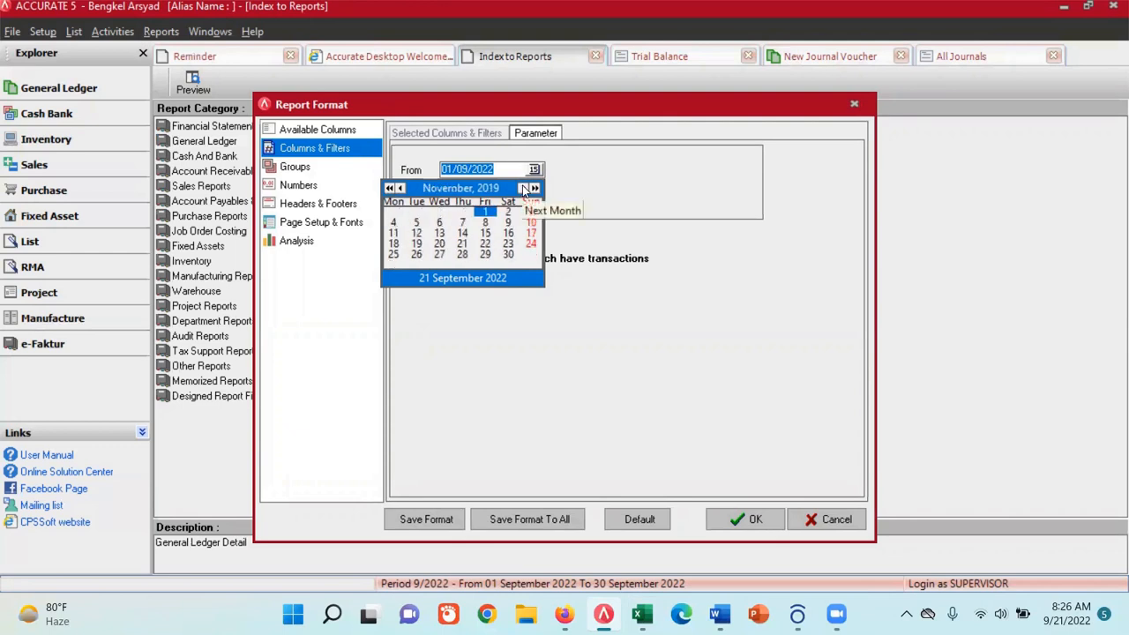
left_click(523, 188)
left_click(530, 211)
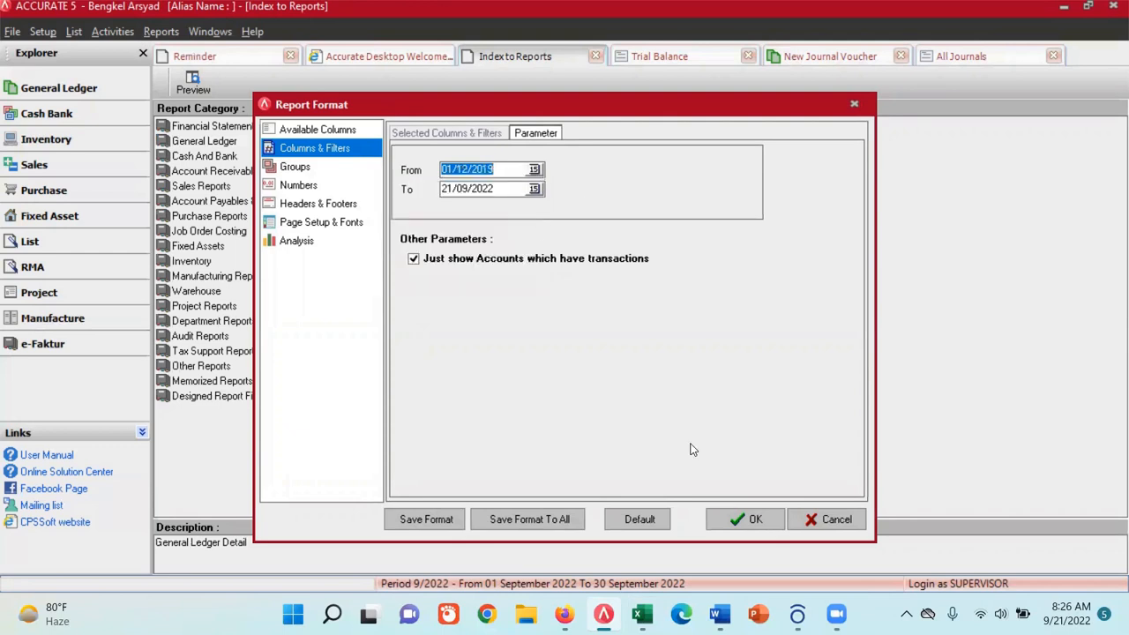
left_click(755, 519)
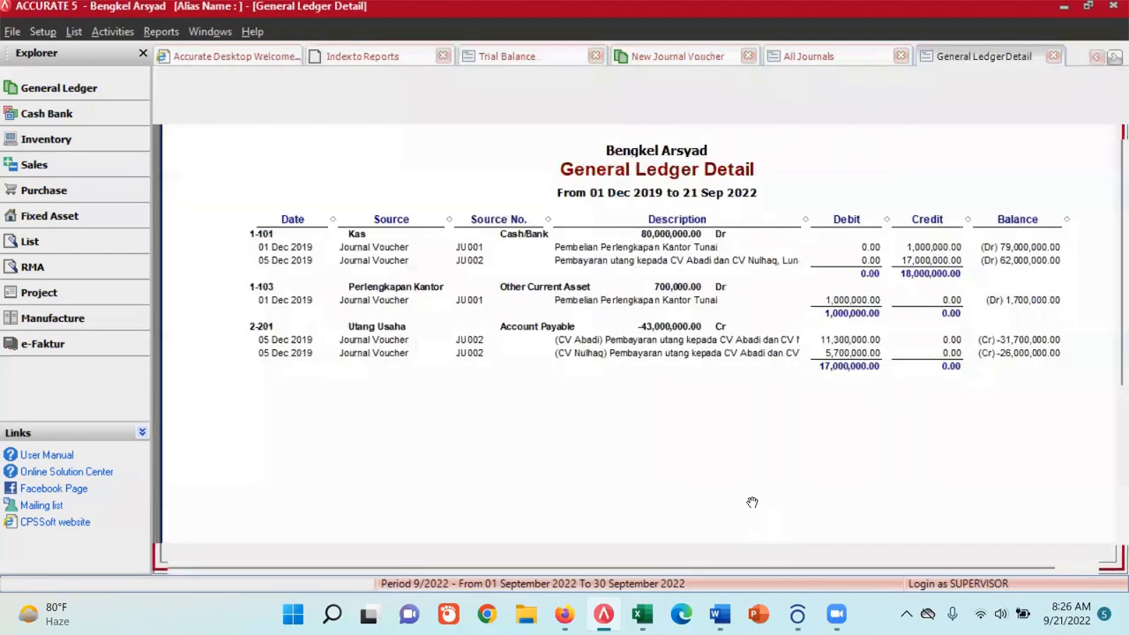
left_click(501, 89)
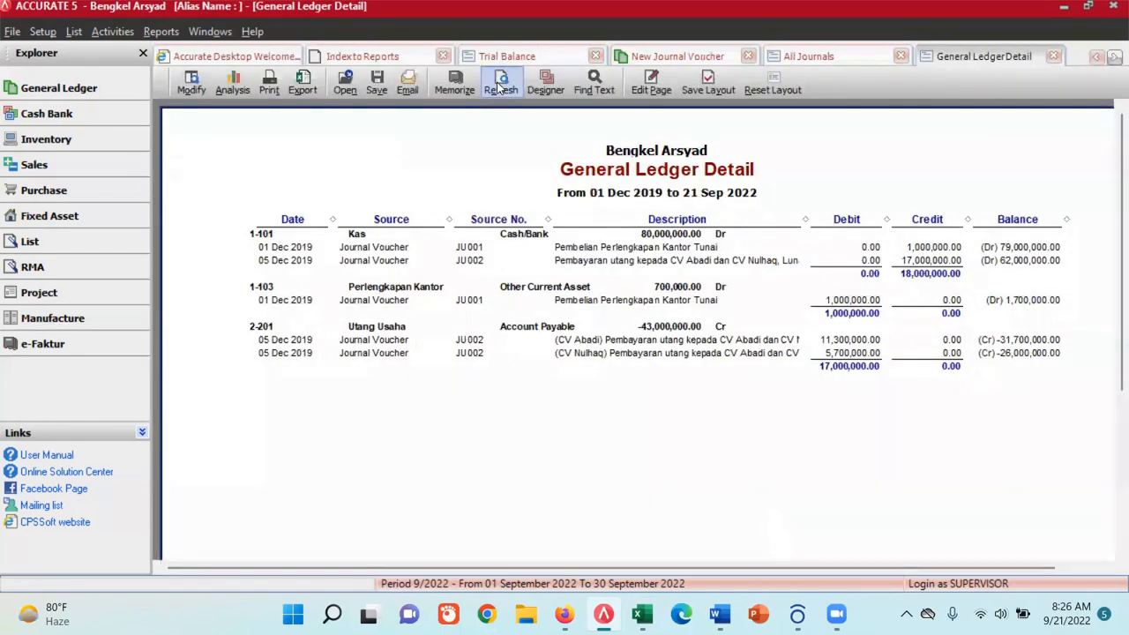
left_click(501, 89)
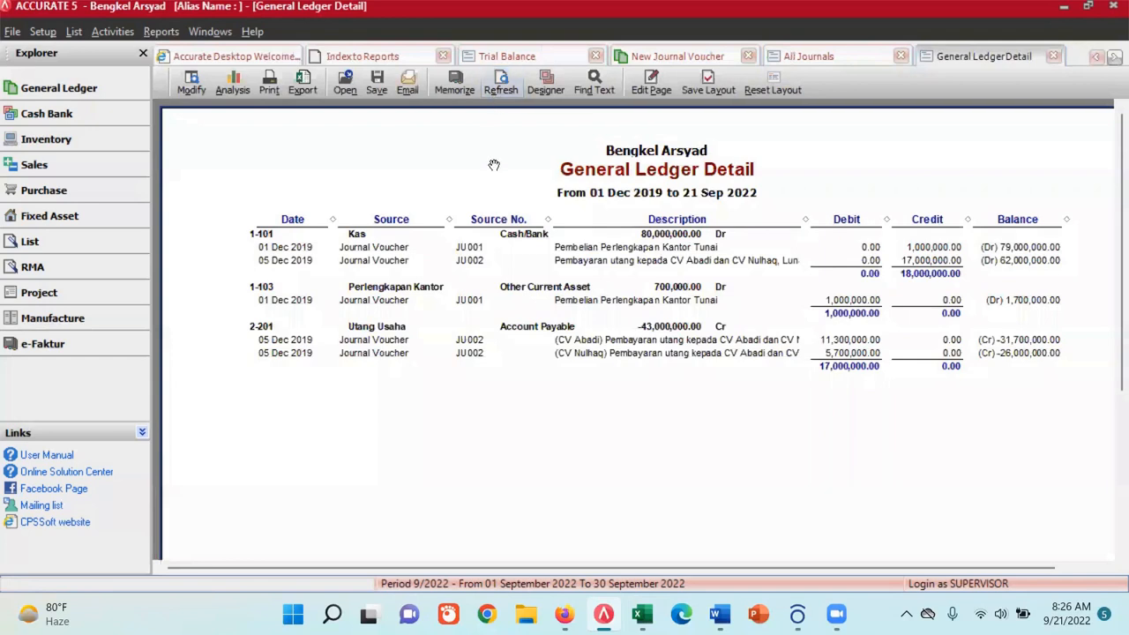